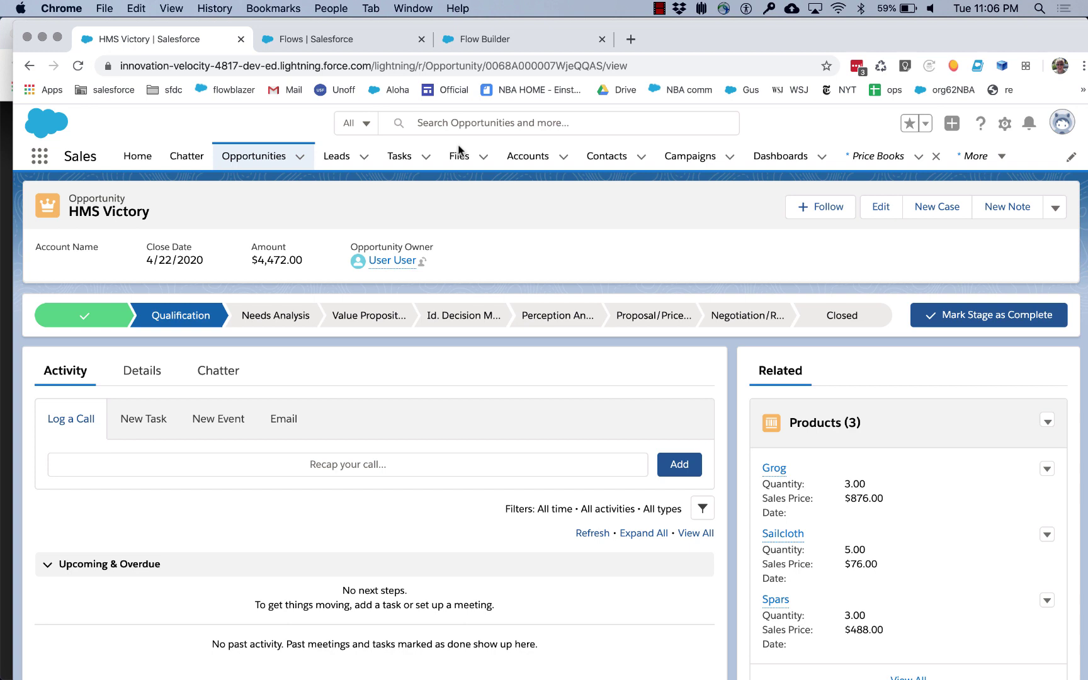
# Switch to the Flow Builder tab showing the DemoFlow_OpportunityRecords flow
pyautogui.click(481, 46)
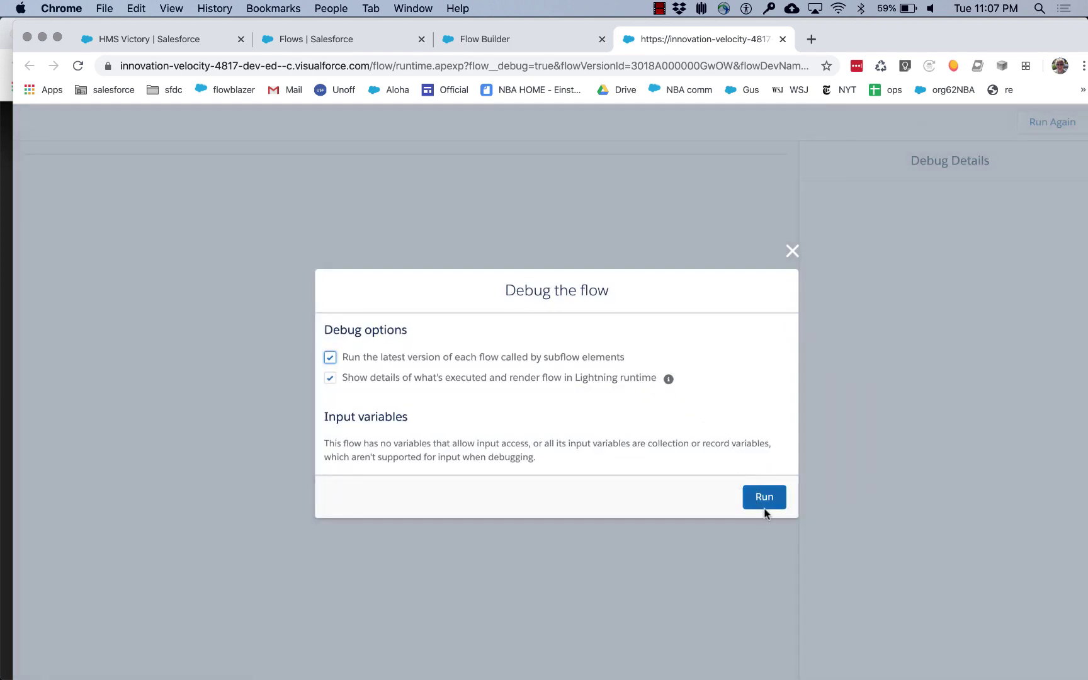
# Debug-run the flow, review the three output product IDs, and move to a blank new flow
pyautogui.click(763, 496)
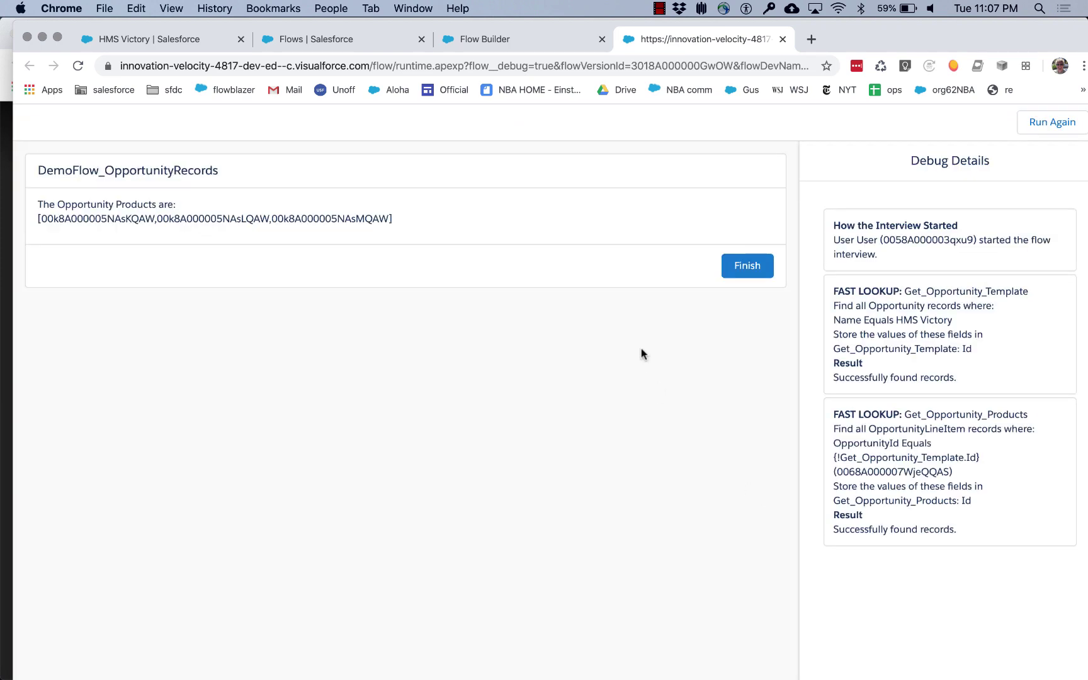
pyautogui.moveTo(399, 218); pyautogui.dragTo(24, 222)
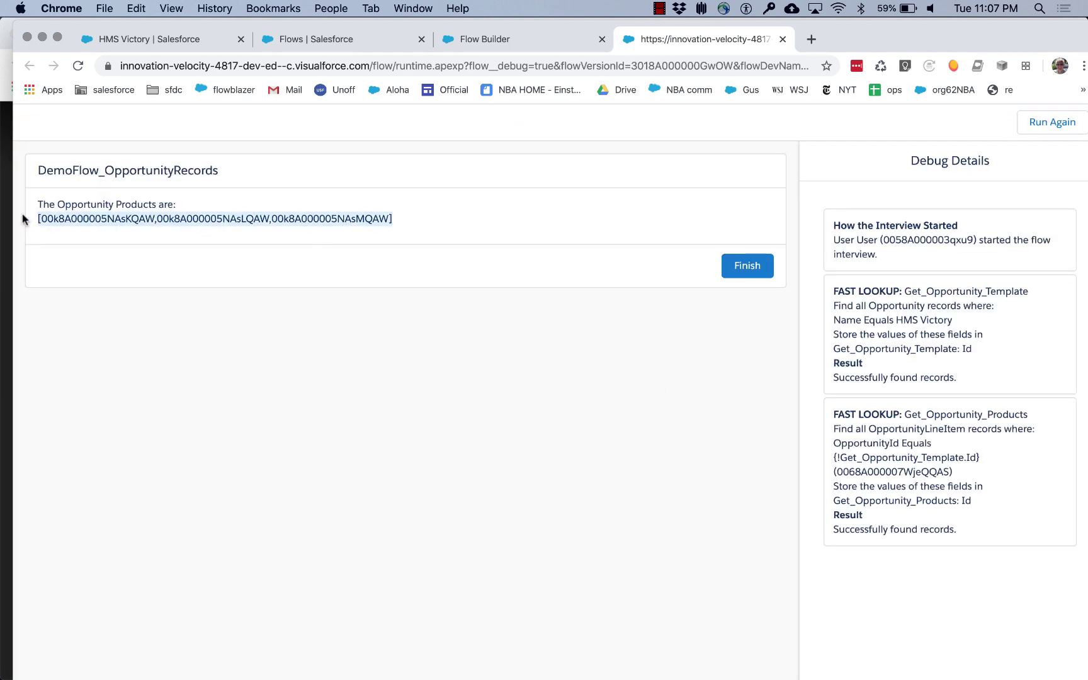
pyautogui.click(539, 35)
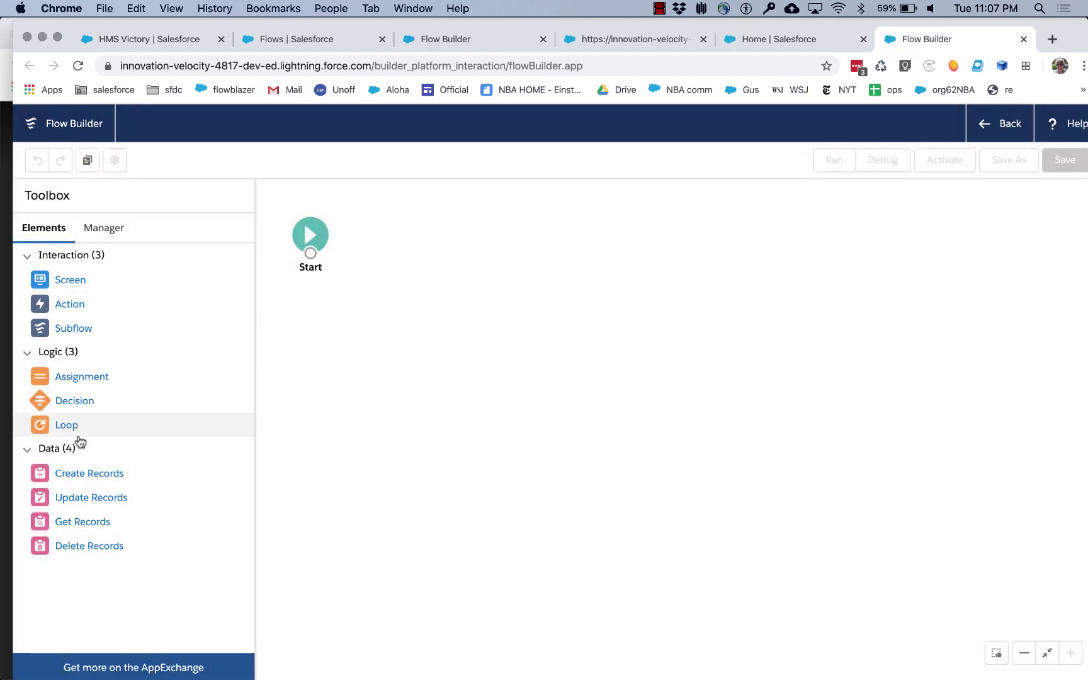
# Add a Get Records element labelled 'Get Opportunity Template' that fetches Opportunity records
pyautogui.moveTo(83, 522); pyautogui.dragTo(385, 220)
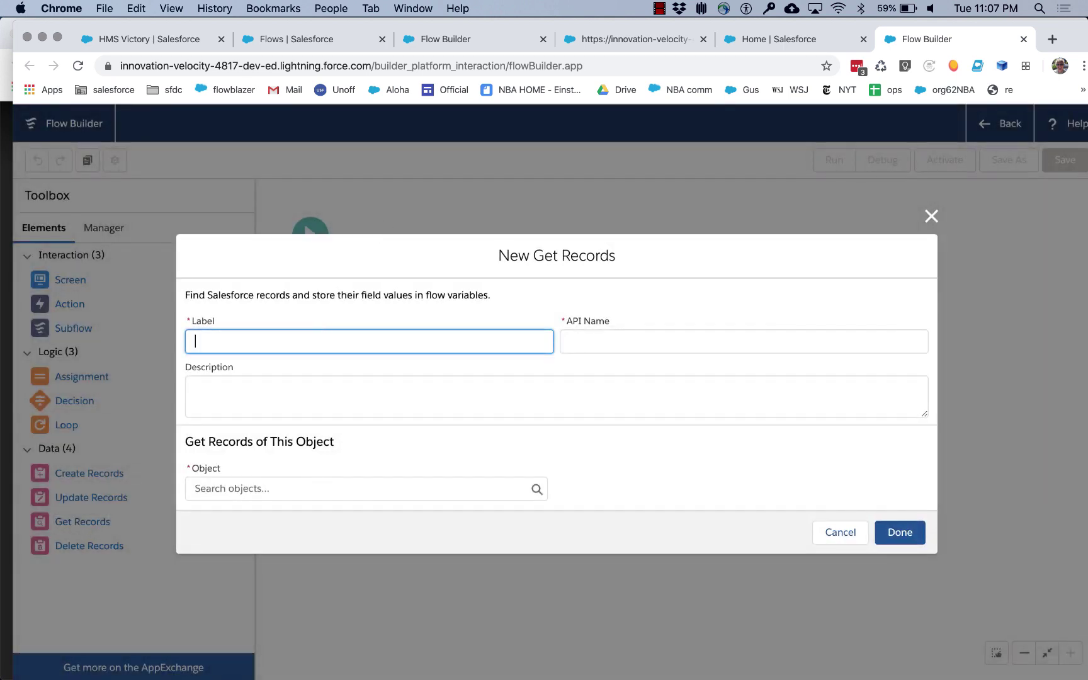
pyautogui.write('Get Opportunit')
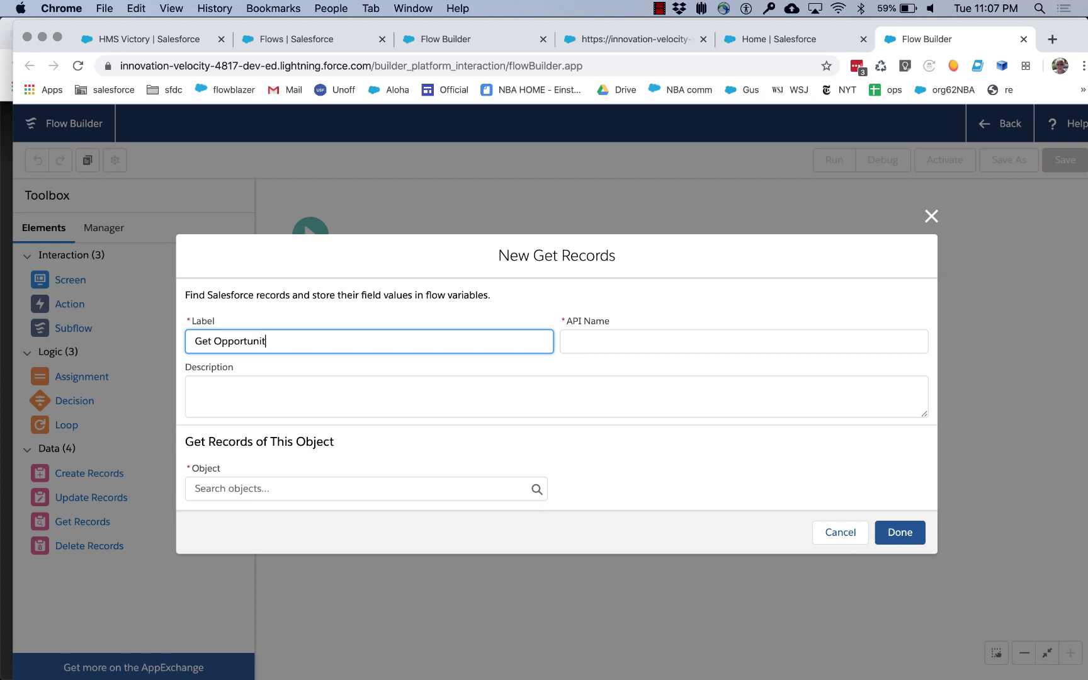
pyautogui.write('y Template')
pyautogui.press('Tab')
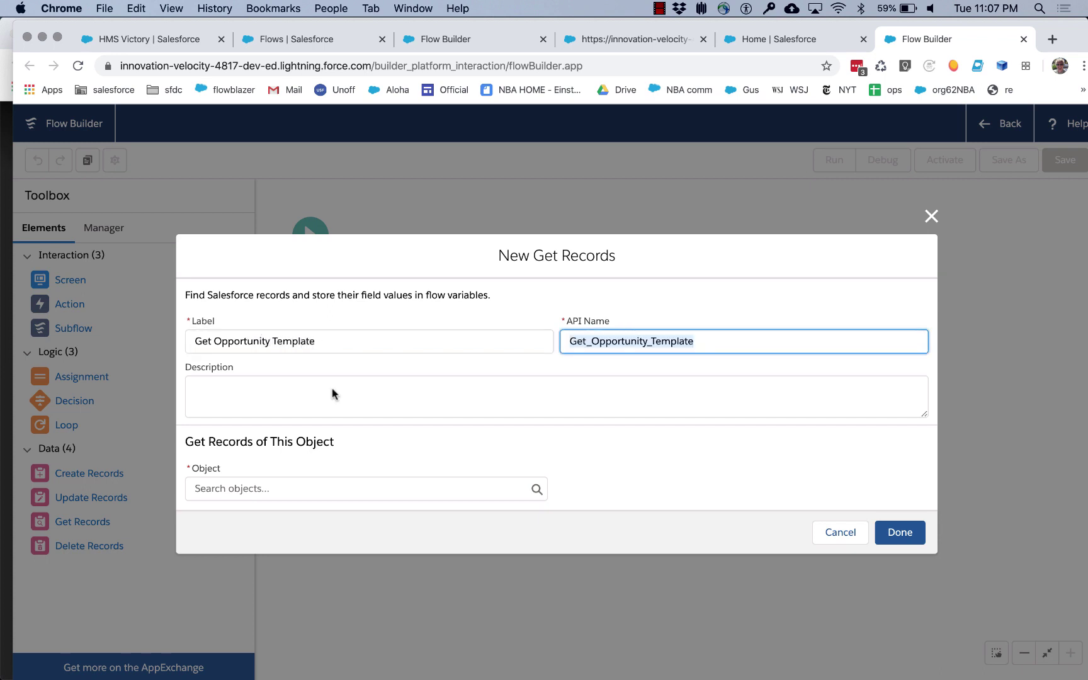
pyautogui.click(297, 494)
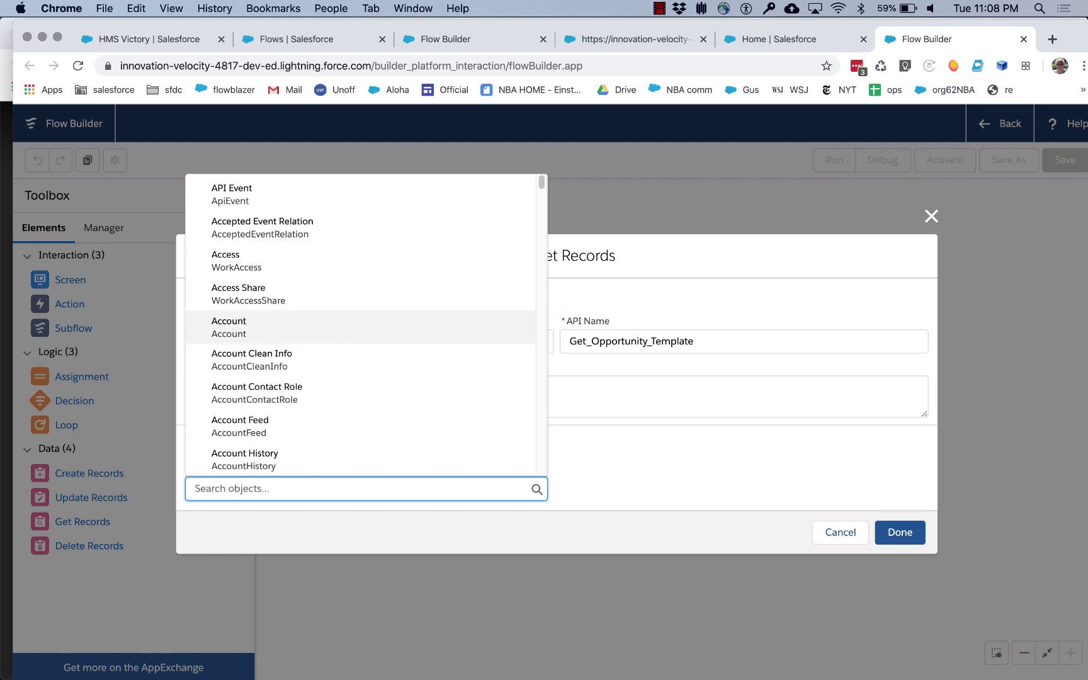
pyautogui.write('oppo')
pyautogui.click(307, 199)
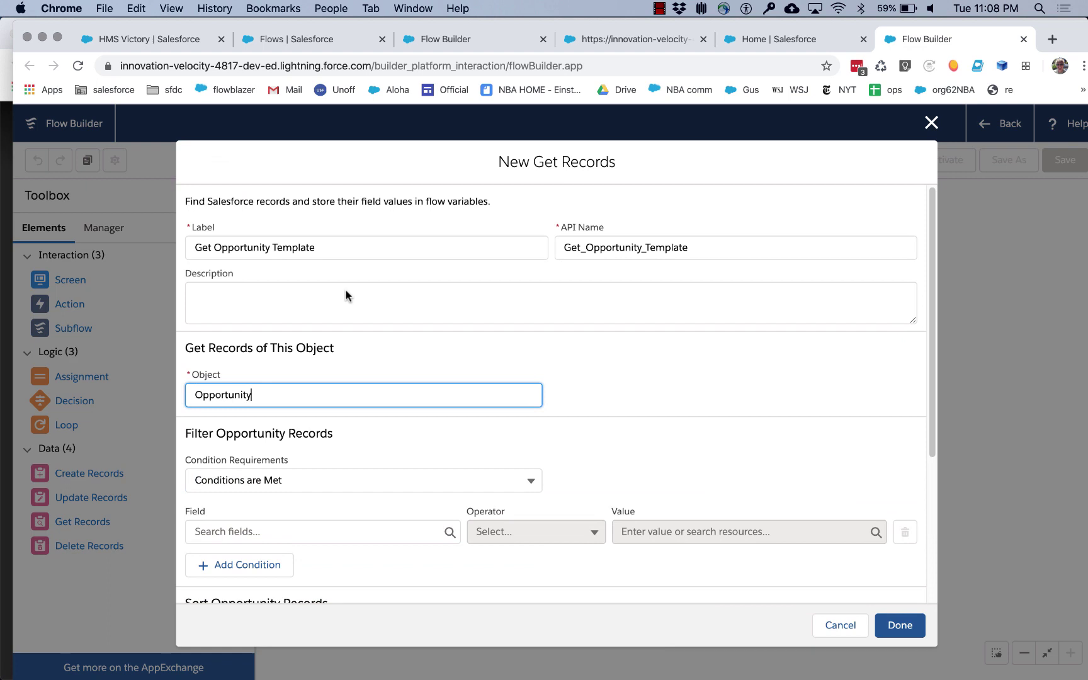
# Filter it to the opportunity whose Name equals HMS Victory and save the element
pyautogui.click(271, 529)
pyautogui.write('name')
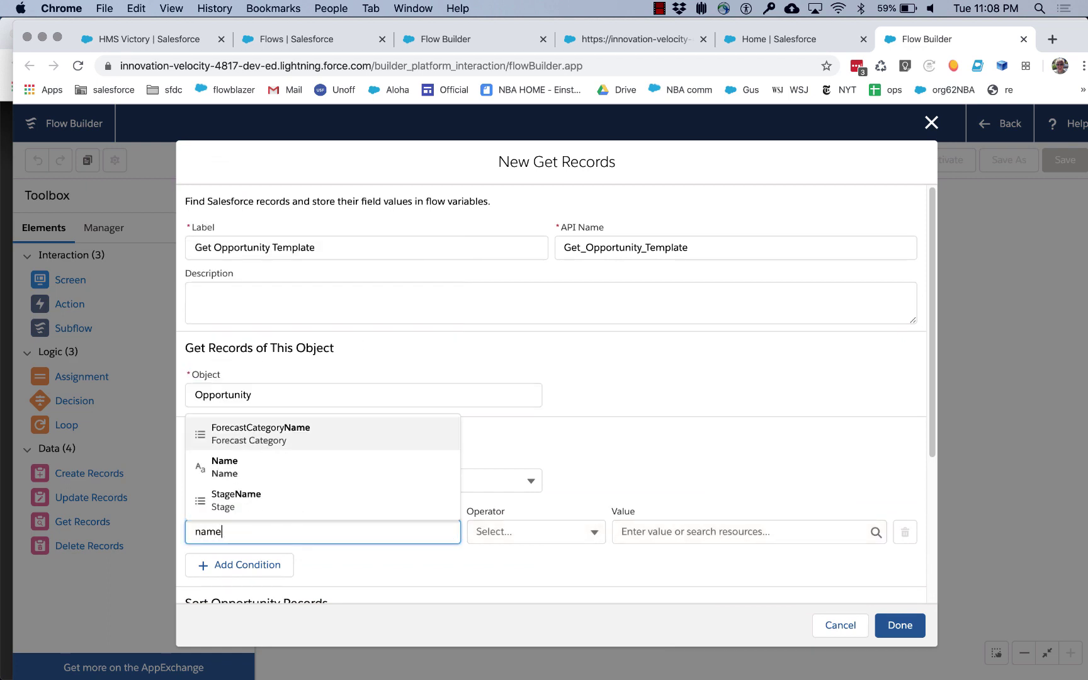
pyautogui.click(240, 467)
pyautogui.press('Tab')
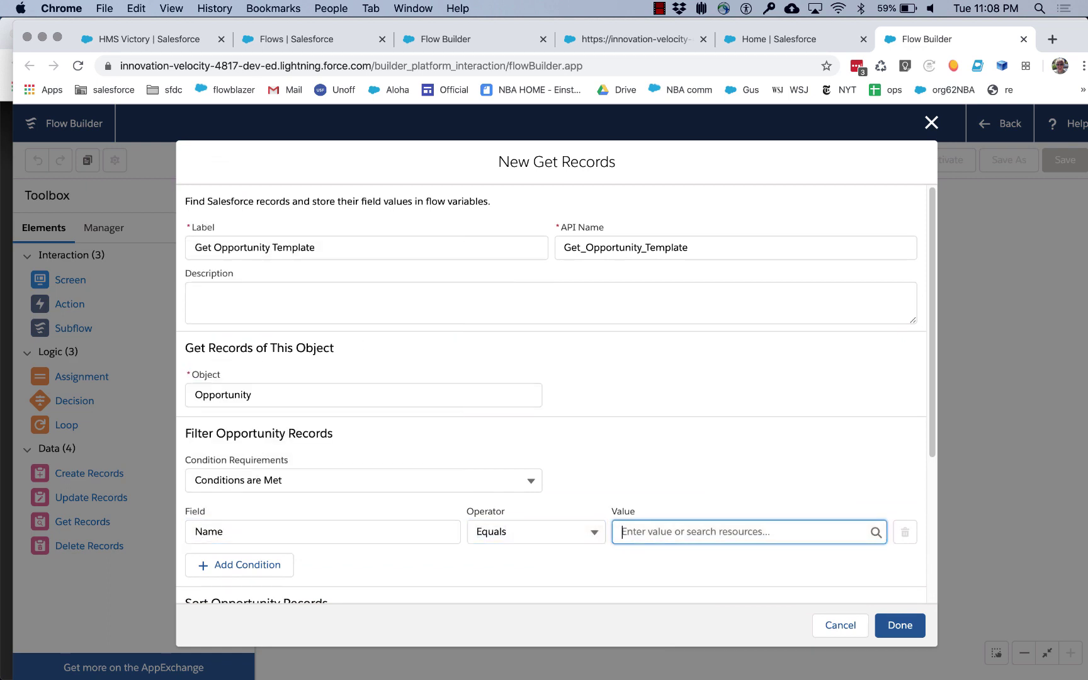
pyautogui.write('HMS Victory')
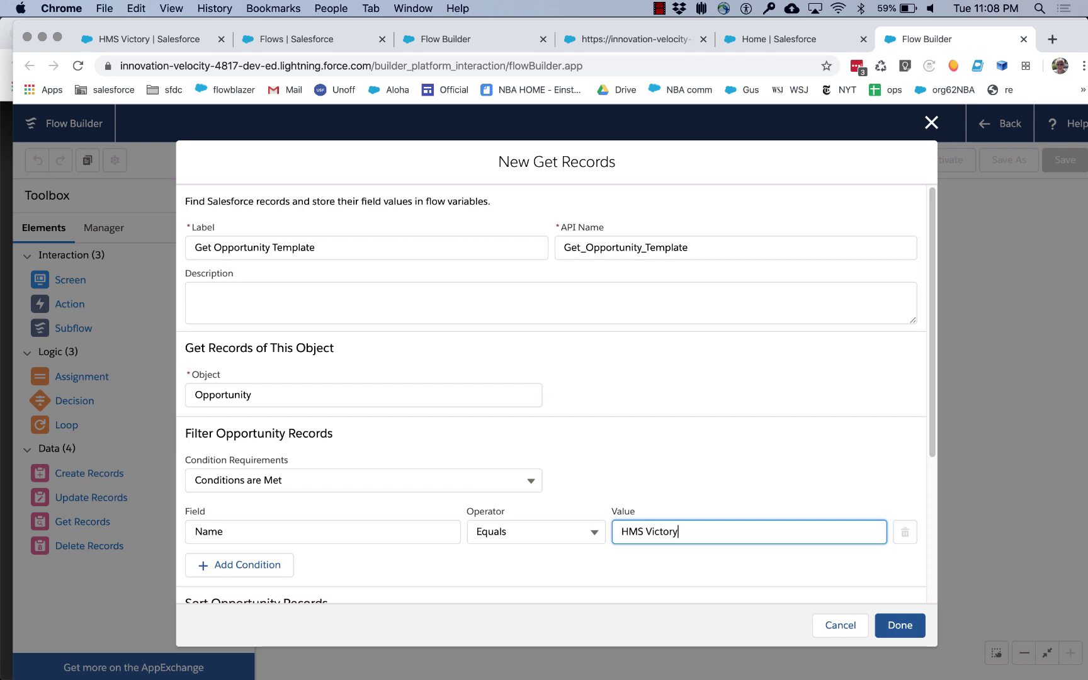
pyautogui.scroll(-3, 417, 587)
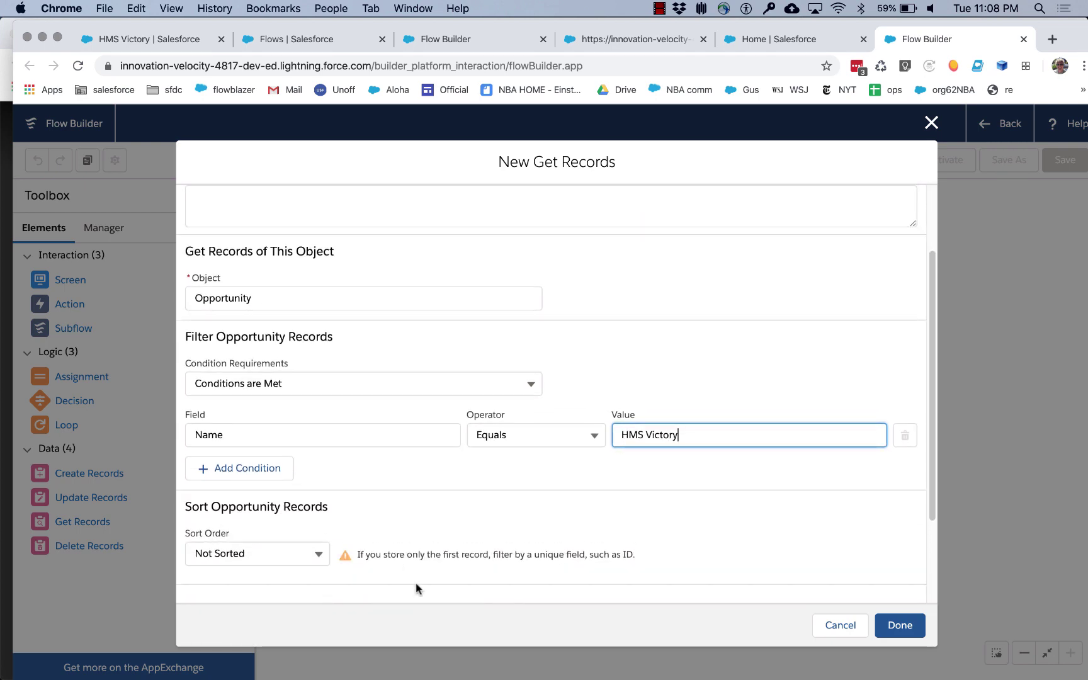
pyautogui.scroll(-3, 416, 587)
pyautogui.click(900, 625)
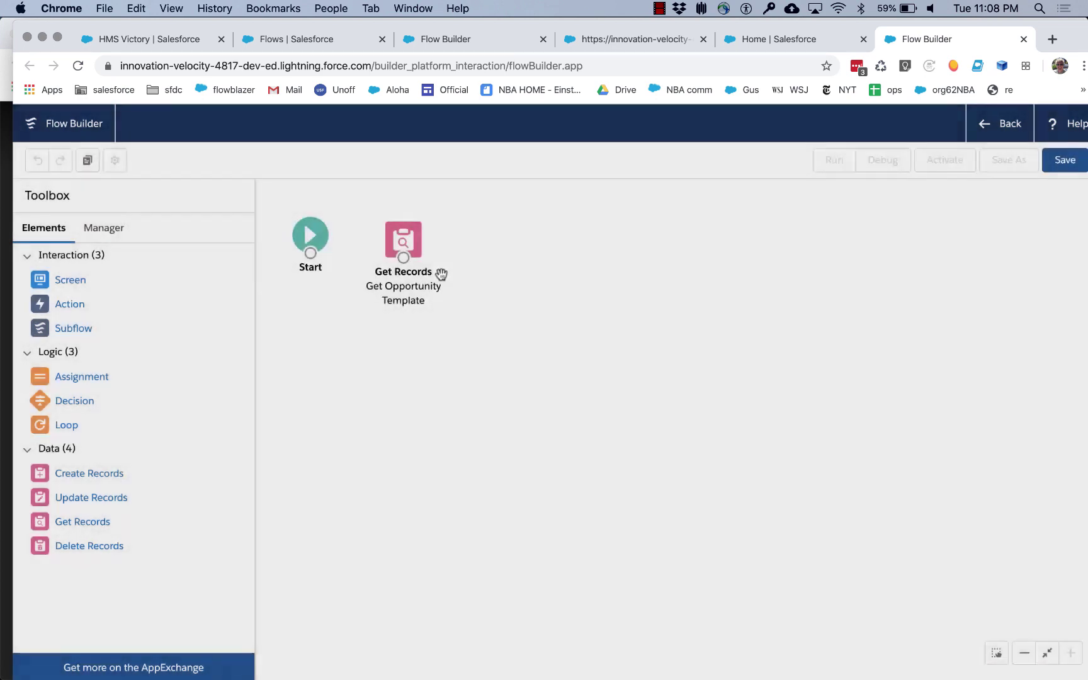
# Connect Start to Get Opportunity Template and add a new Action element to the canvas
pyautogui.moveTo(314, 255); pyautogui.dragTo(396, 239)
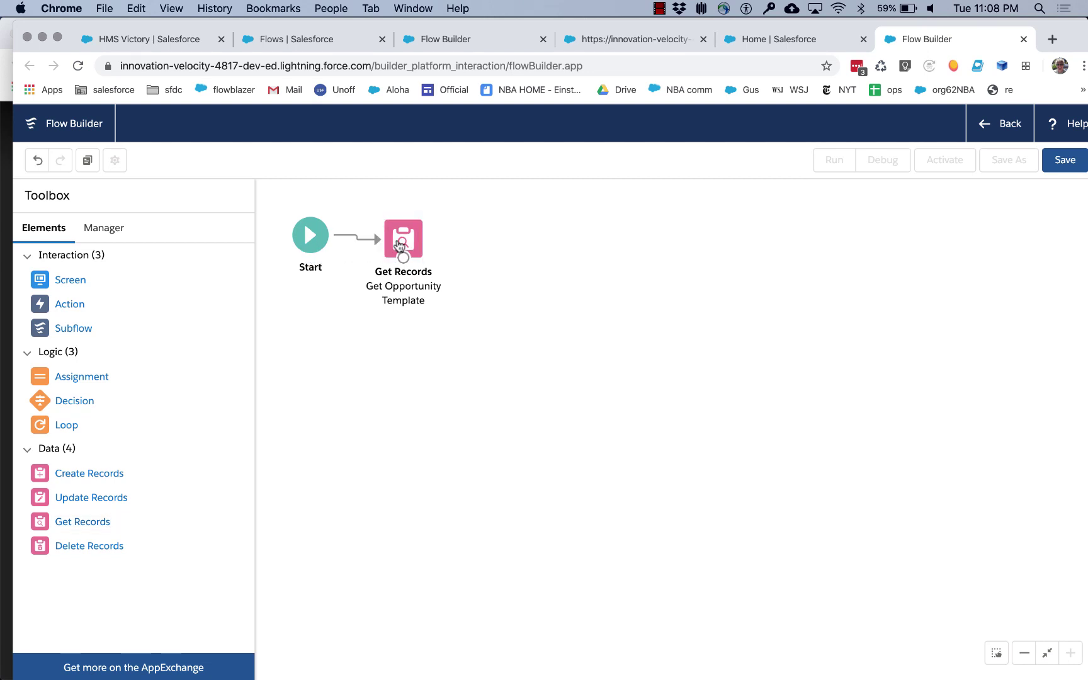
pyautogui.click(399, 239)
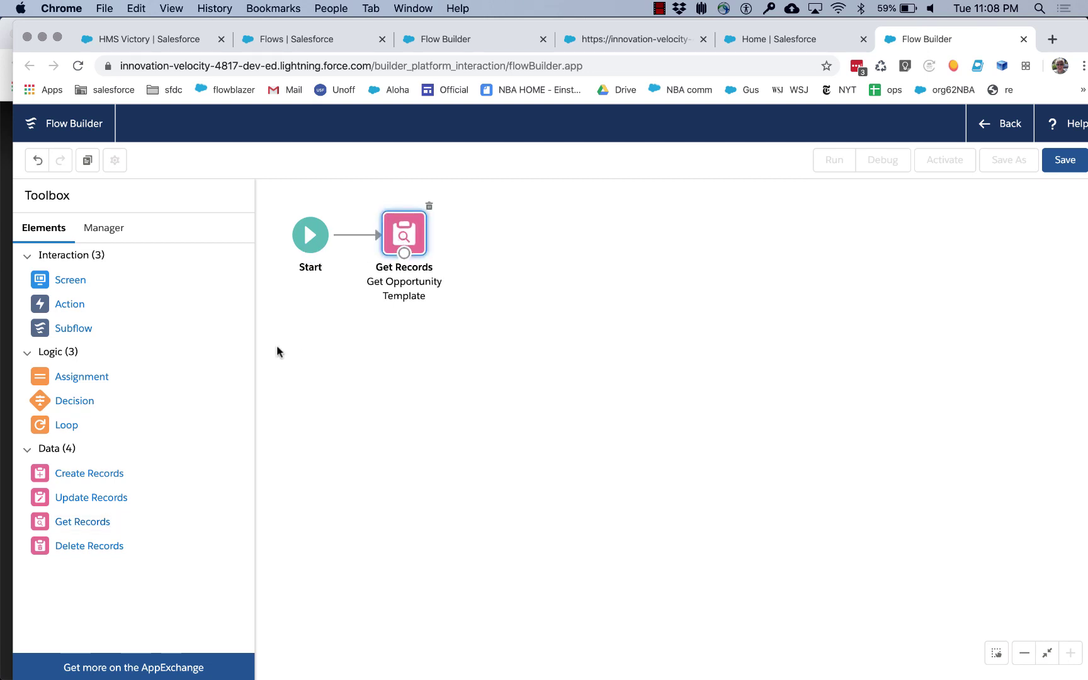
pyautogui.moveTo(69, 304); pyautogui.dragTo(496, 215)
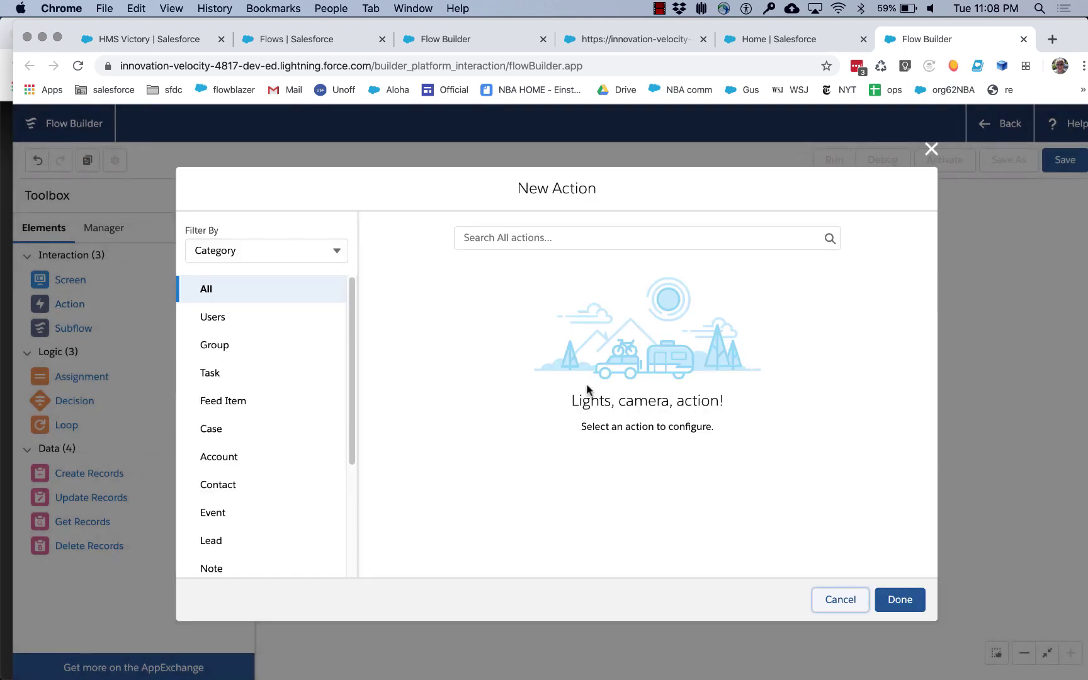
# Choose the DeepClone action and label it 'Clone Opportunity and Its Products'
pyautogui.click(546, 233)
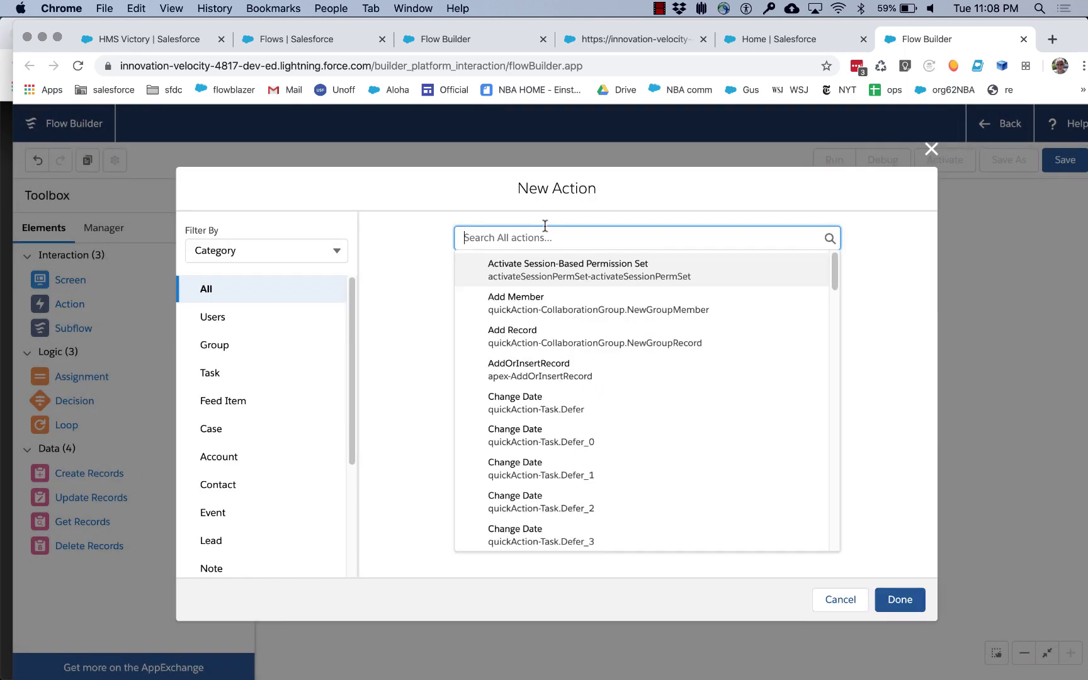
pyautogui.write('Deep')
pyautogui.click(571, 274)
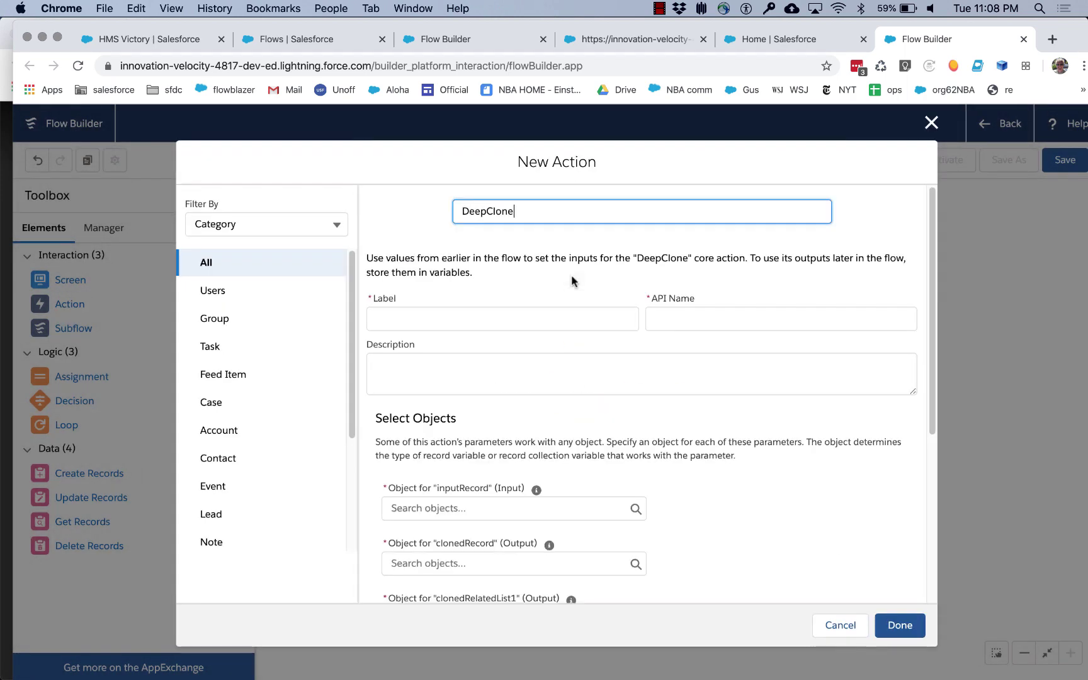
pyautogui.click(515, 324)
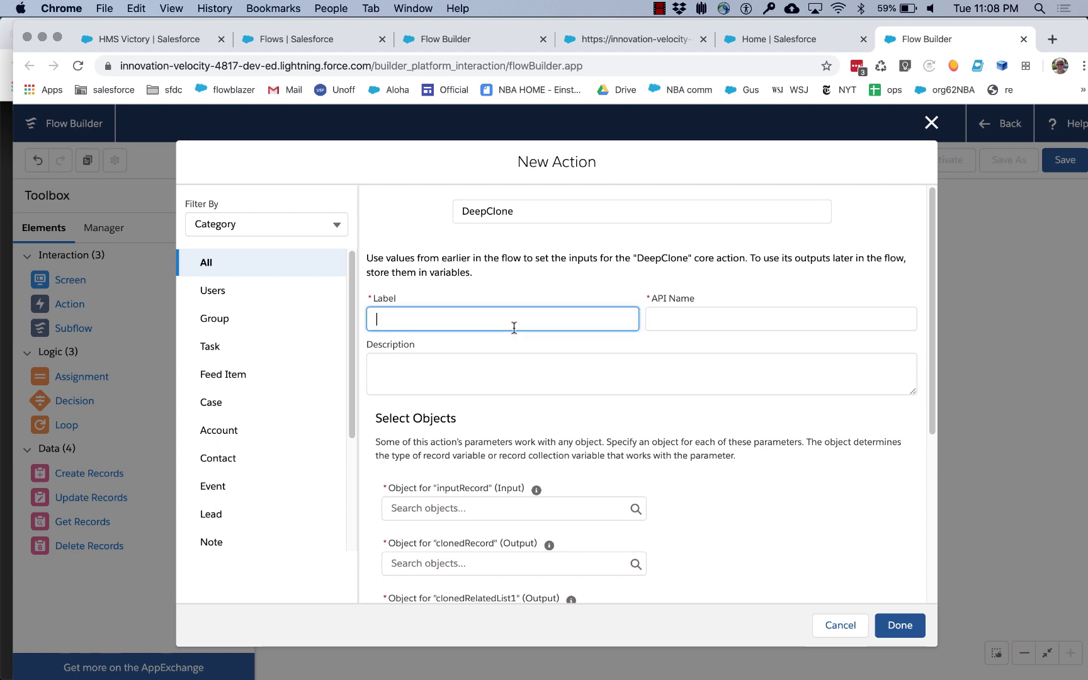
pyautogui.write('Clone Opportunity and ')
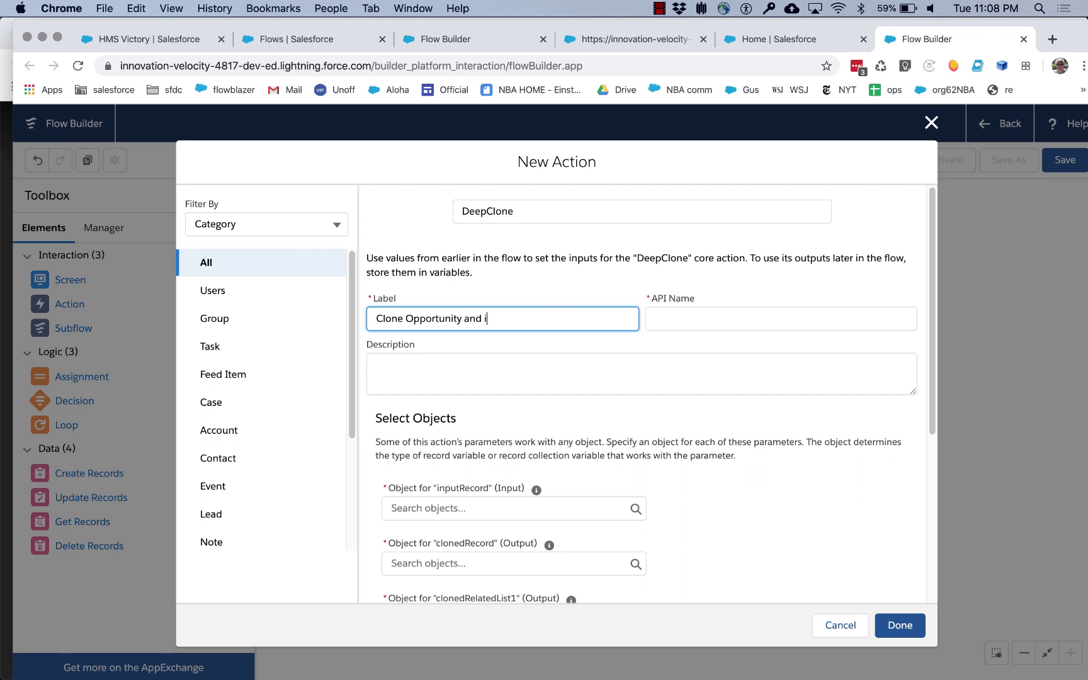
pyautogui.write('Its Products')
pyautogui.press('Tab')
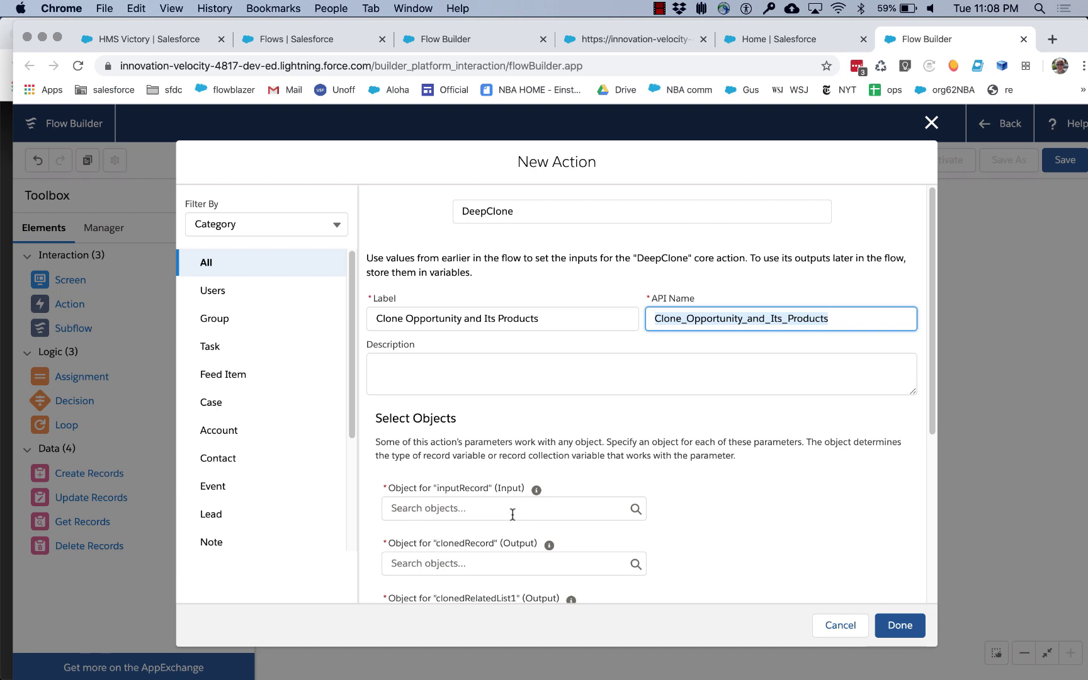
# Set the action's inputRecord object to Opportunity
pyautogui.scroll(-3, 690, 467)
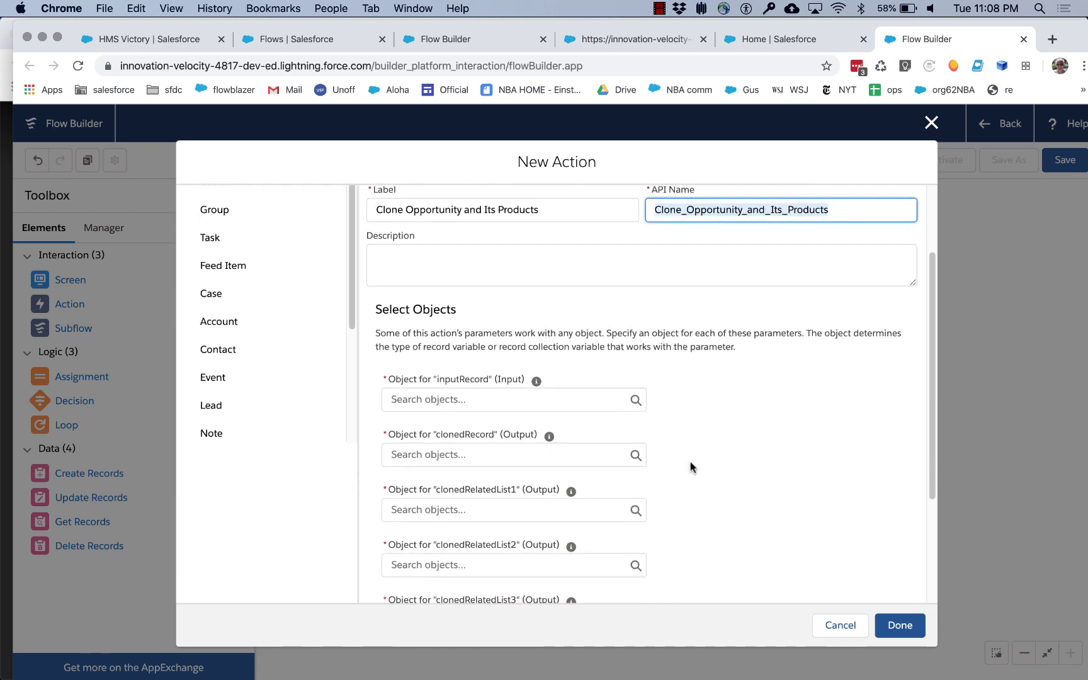
pyautogui.scroll(-1, 471, 472)
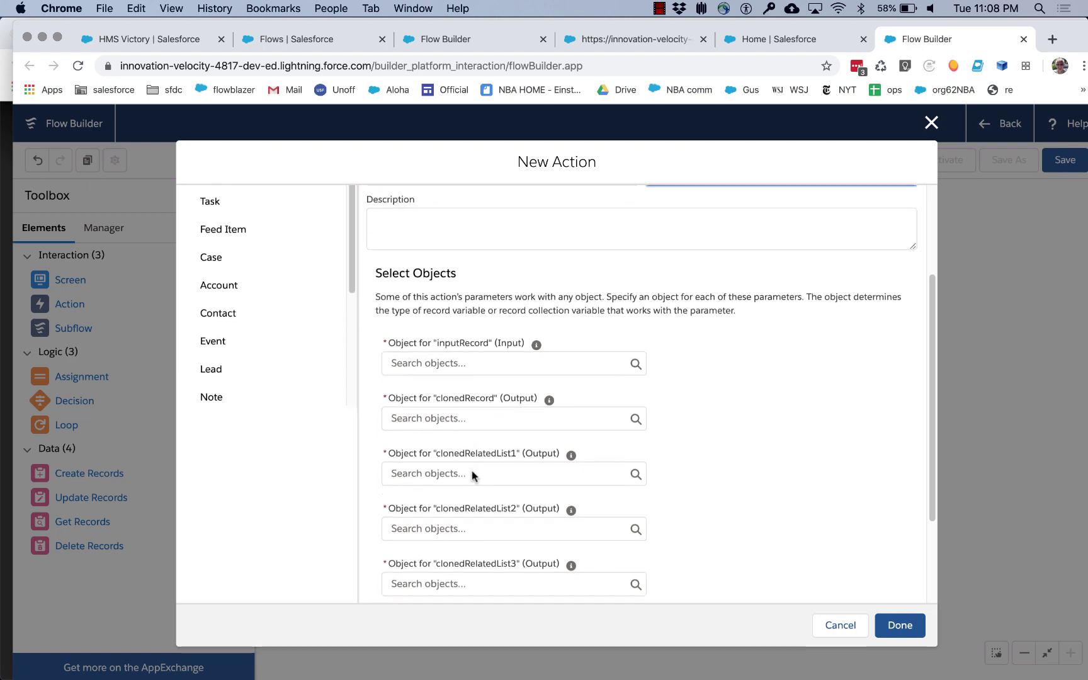
pyautogui.scroll(-1, 472, 473)
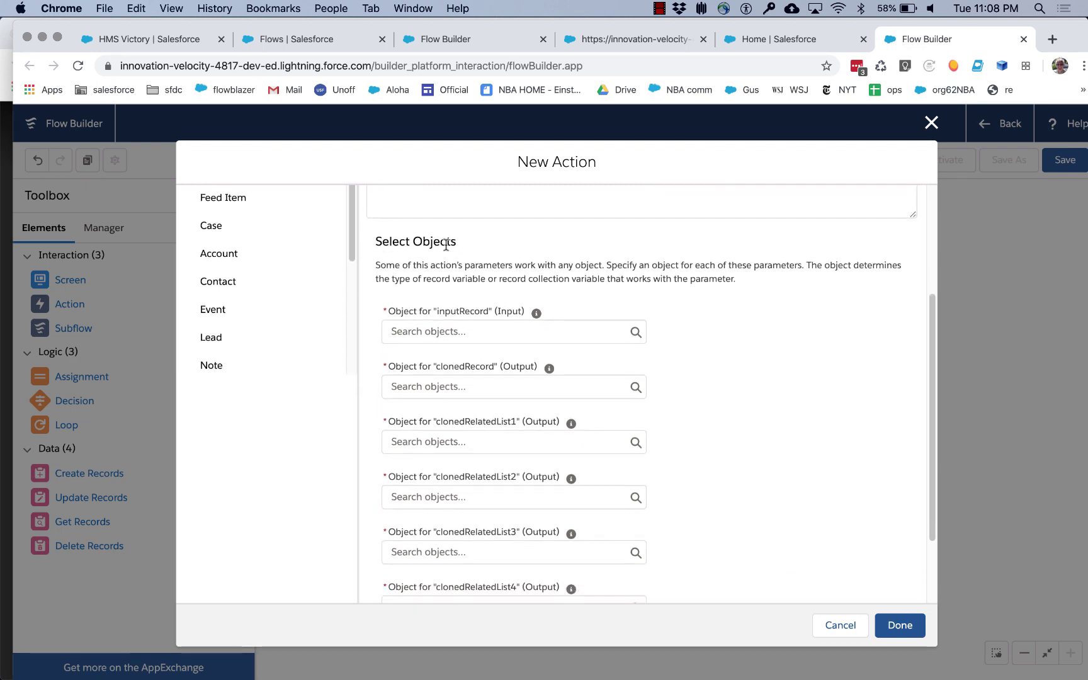
pyautogui.moveTo(445, 244); pyautogui.dragTo(376, 245)
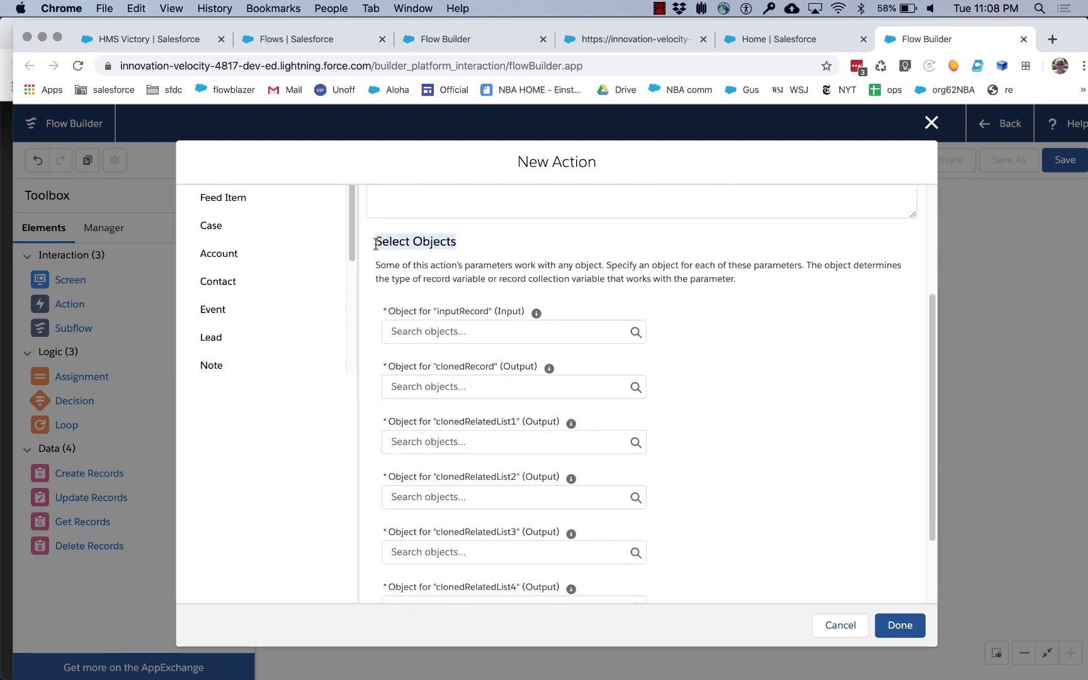
pyautogui.click(483, 330)
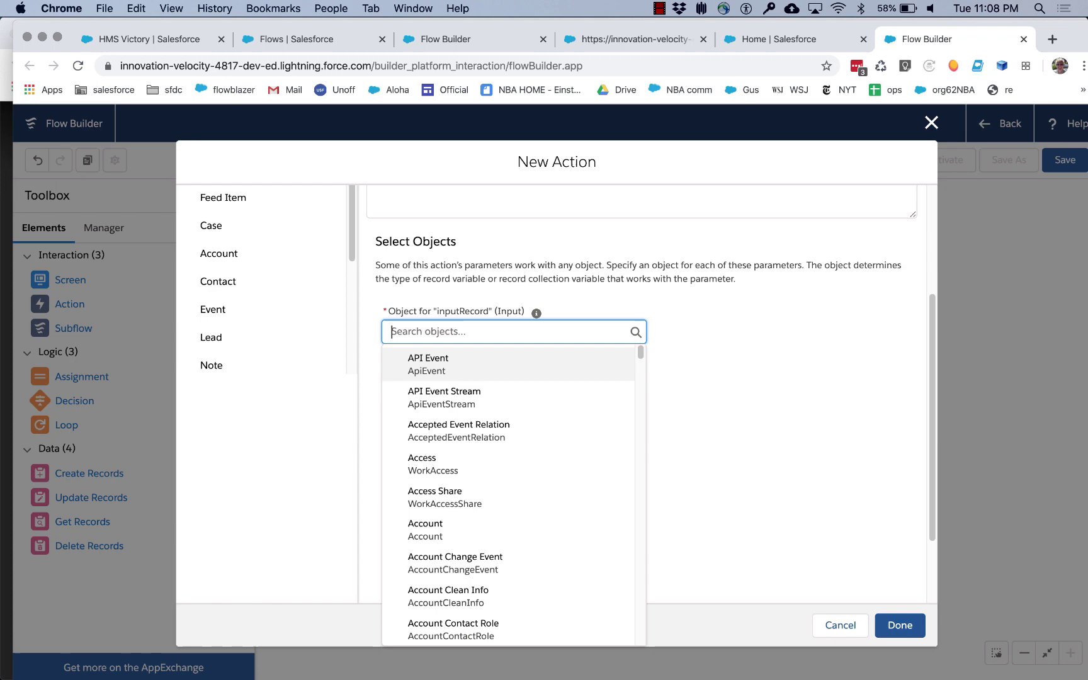
pyautogui.write('opportunity')
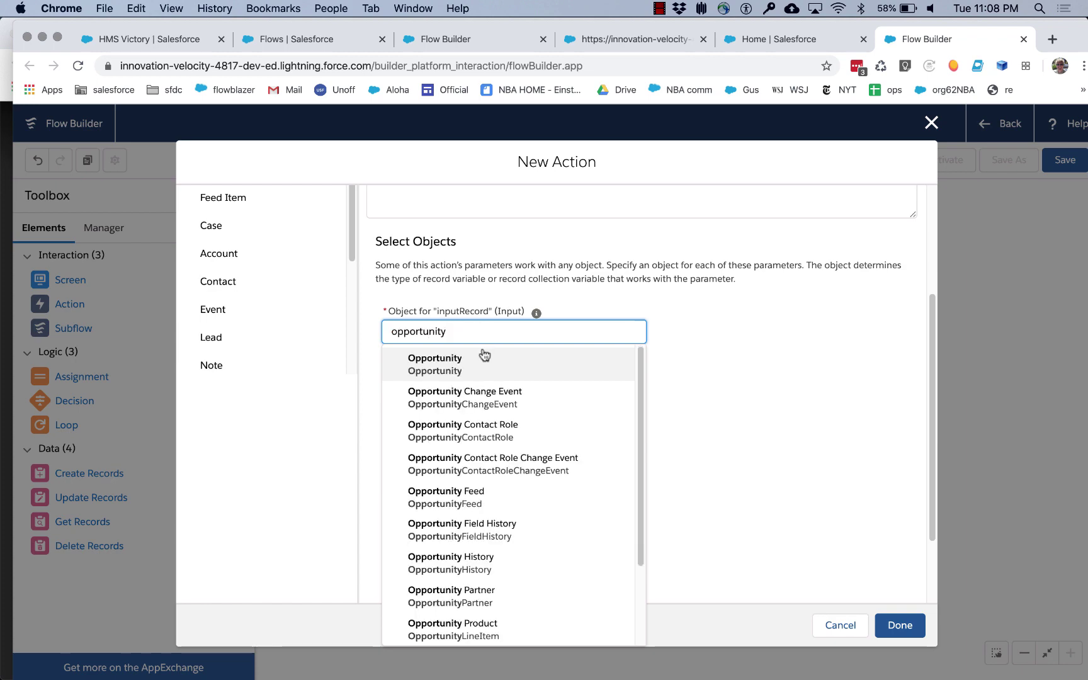
pyautogui.click(481, 358)
pyautogui.scroll(-4, 674, 403)
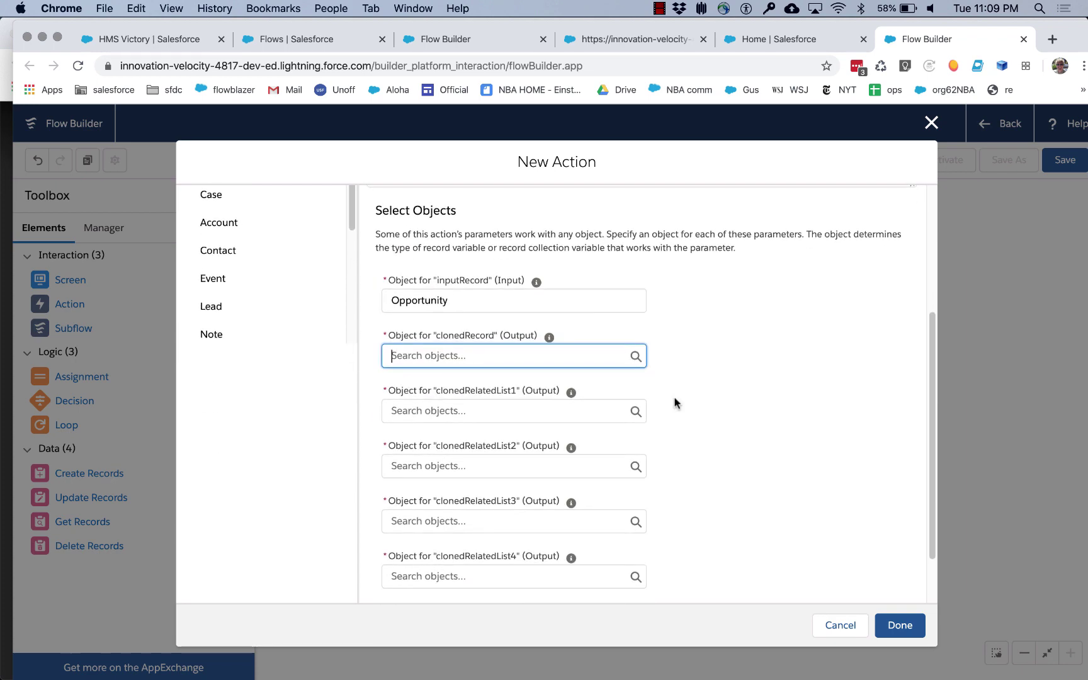
# Set the clonedRecord output object to Opportunity
pyautogui.scroll(-2, 677, 406)
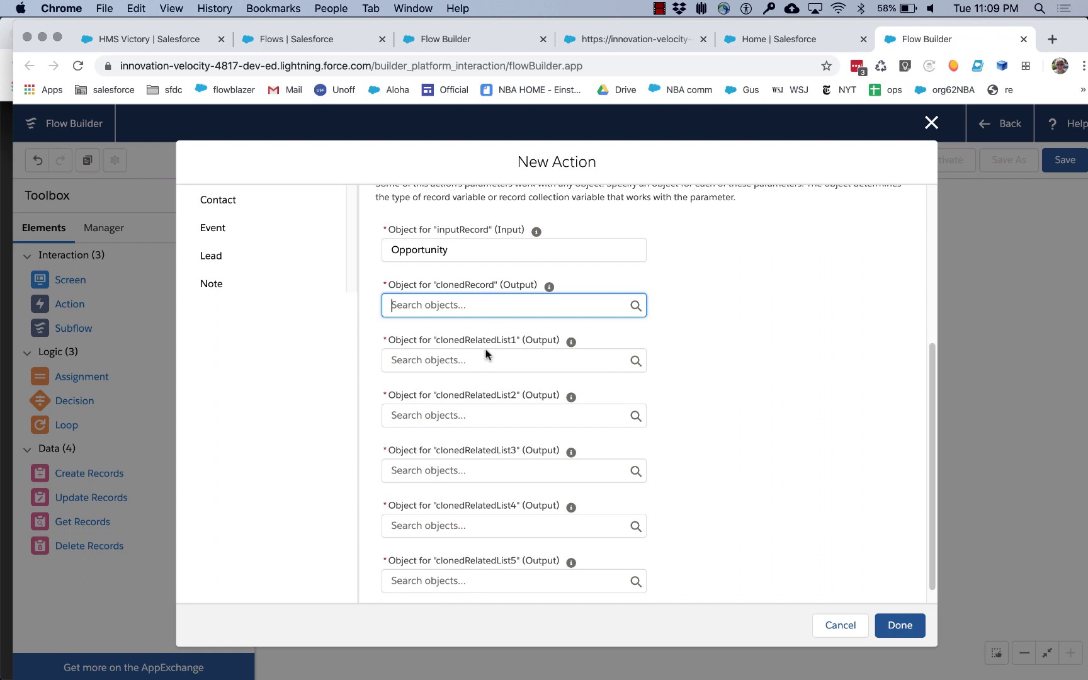
pyautogui.click(475, 304)
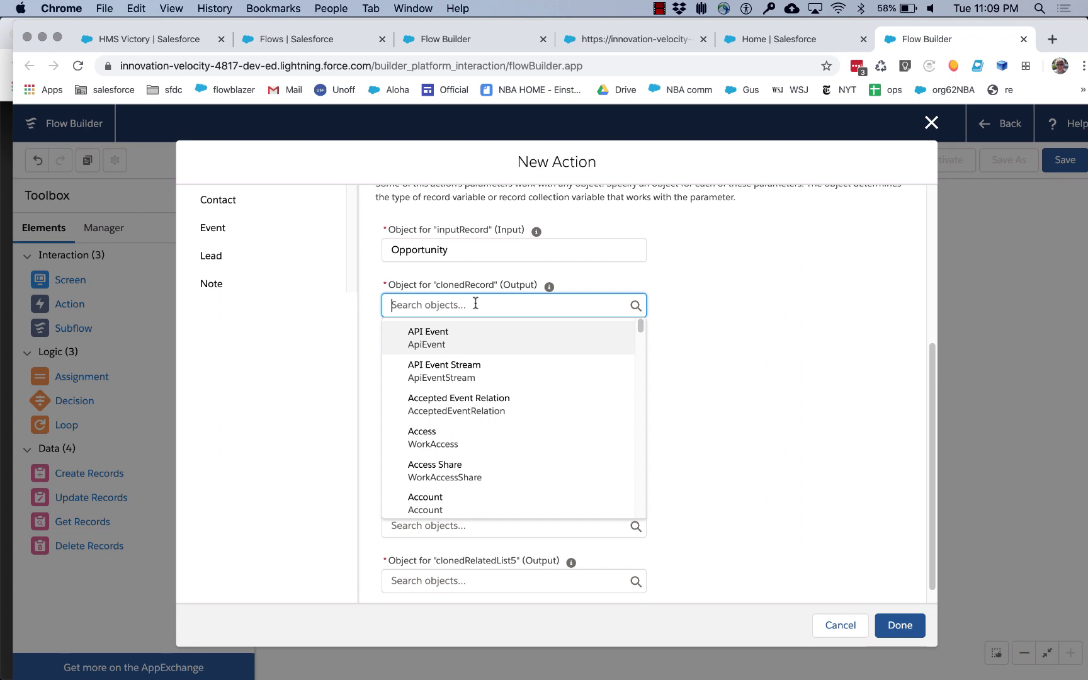
pyautogui.write('opportuin')
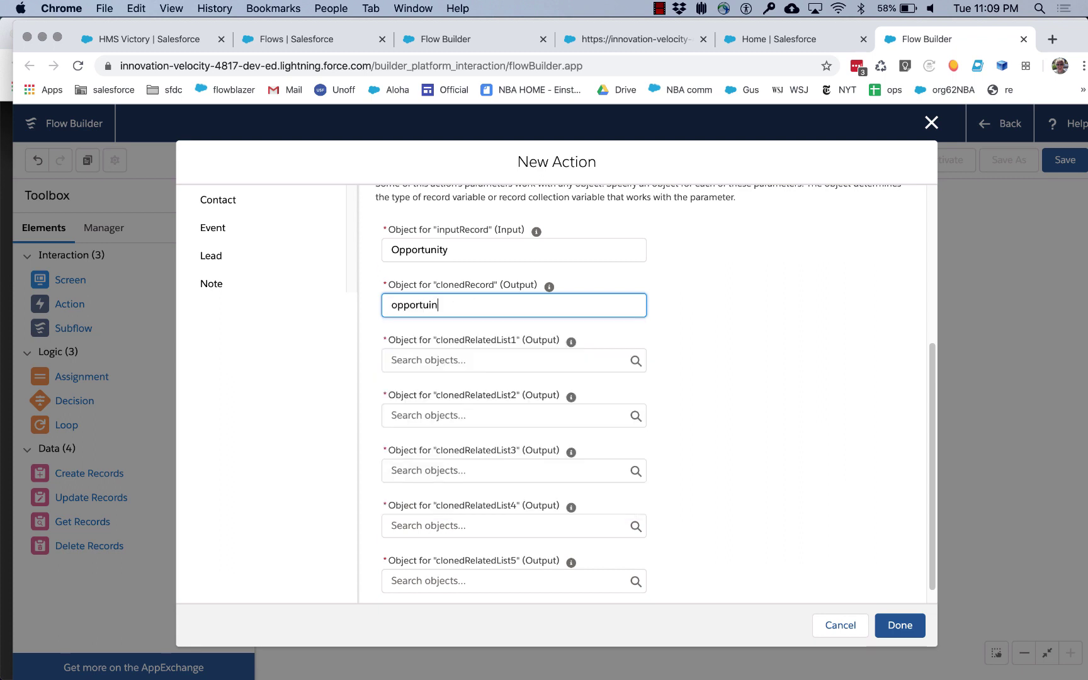
pyautogui.press('BackSpace')
pyautogui.press('BackSpace')
pyautogui.write('n')
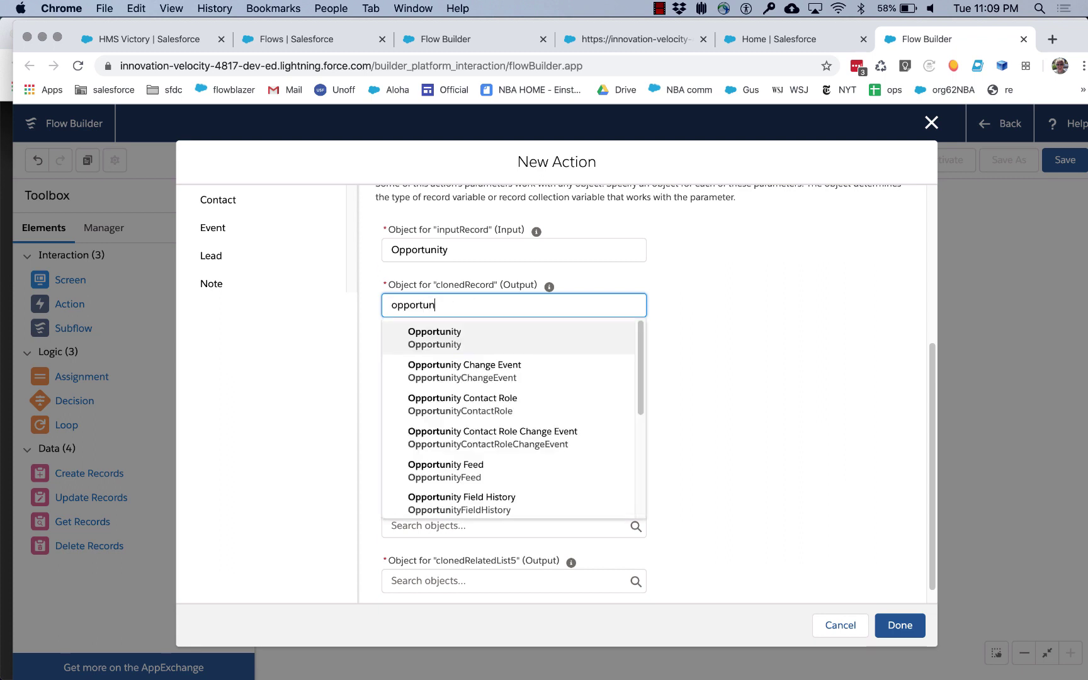
pyautogui.click(459, 343)
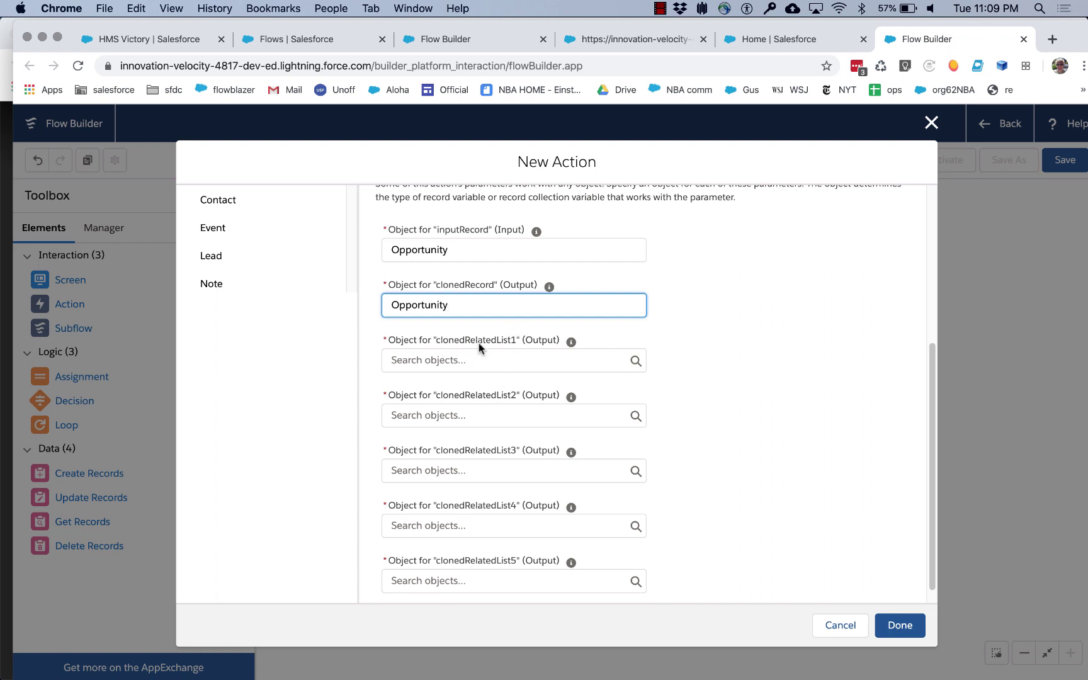
# Set the clonedRelatedList1 and clonedRelatedList2 objects to Opportunity Product
pyautogui.scroll(-1, 490, 503)
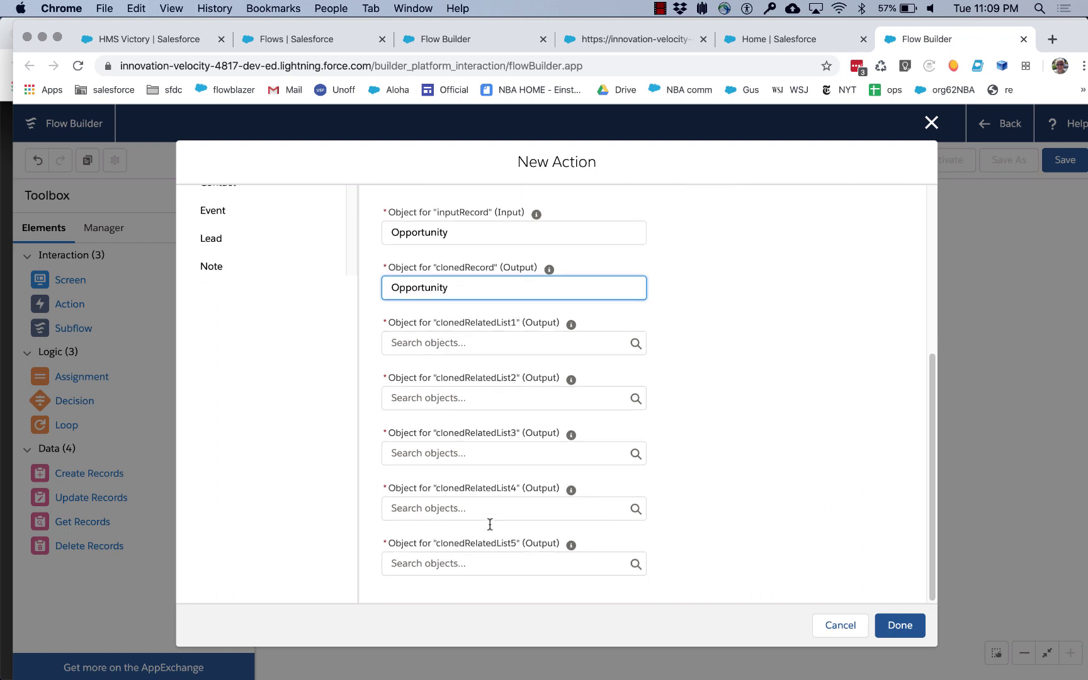
pyautogui.click(502, 350)
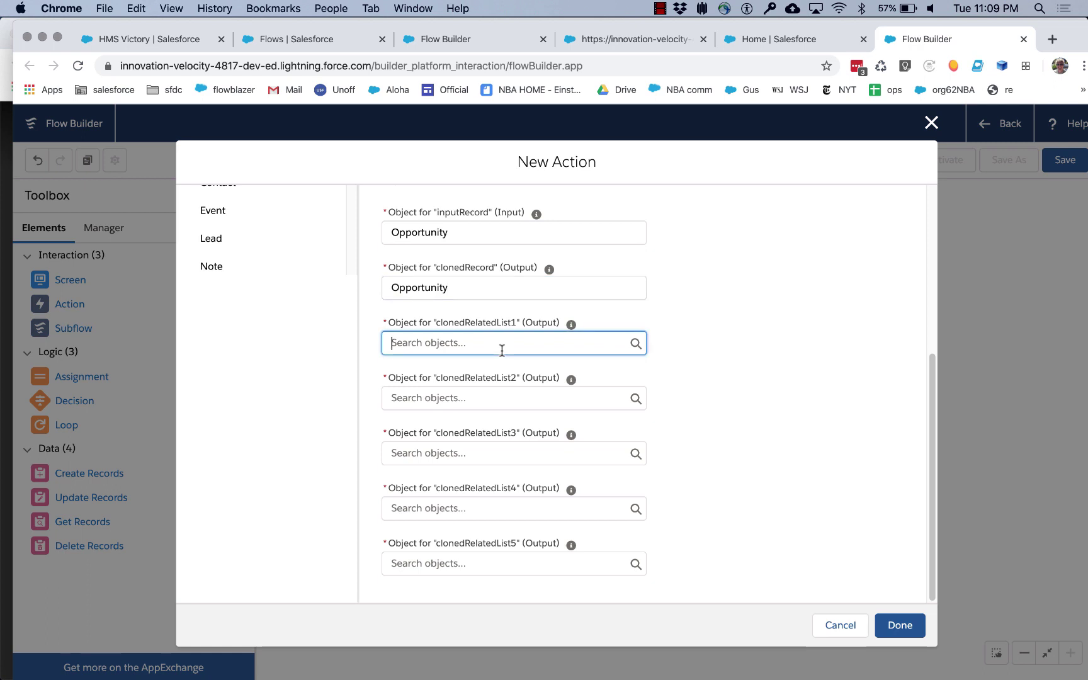
pyautogui.write('opo')
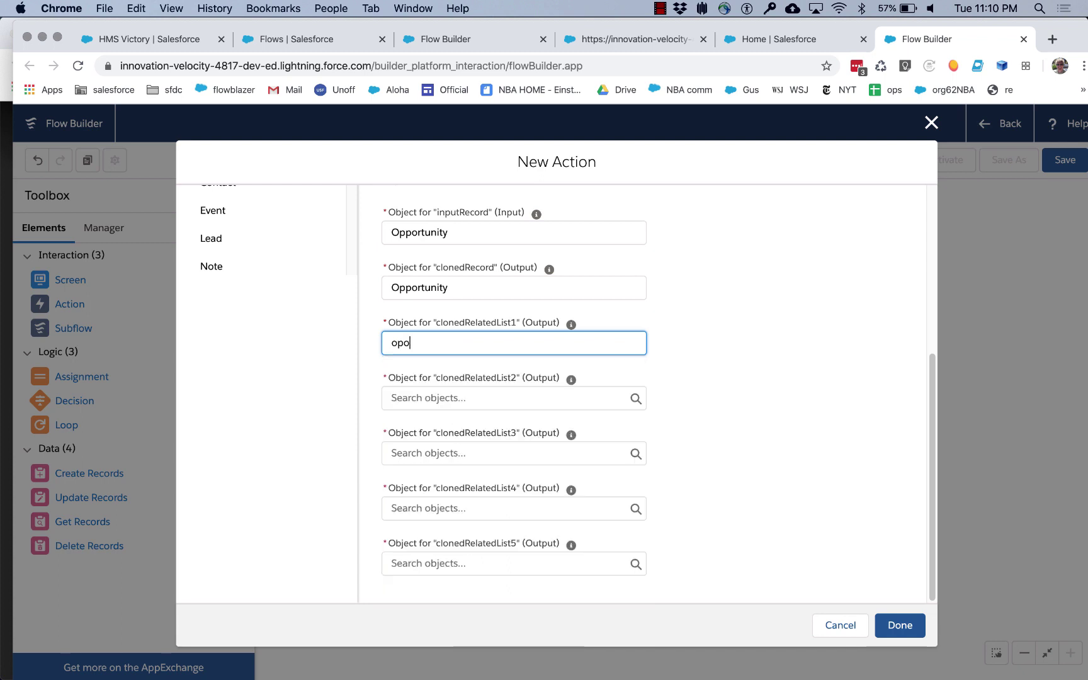
pyautogui.press('BackSpace')
pyautogui.write('portunity')
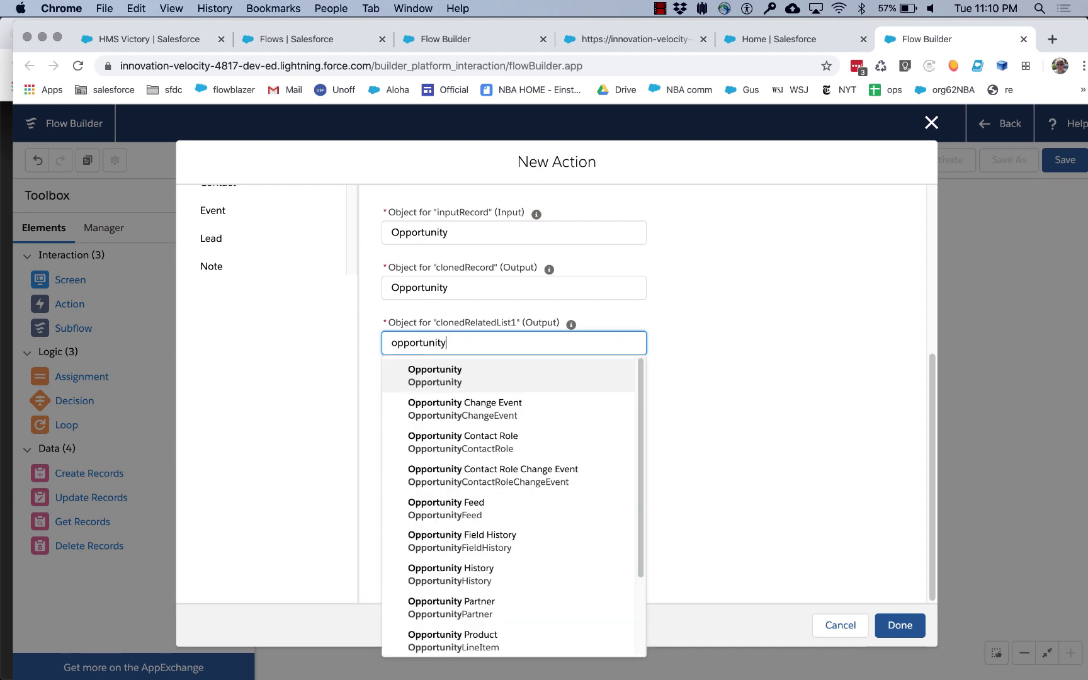
pyautogui.scroll(-5, 569, 498)
pyautogui.click(501, 538)
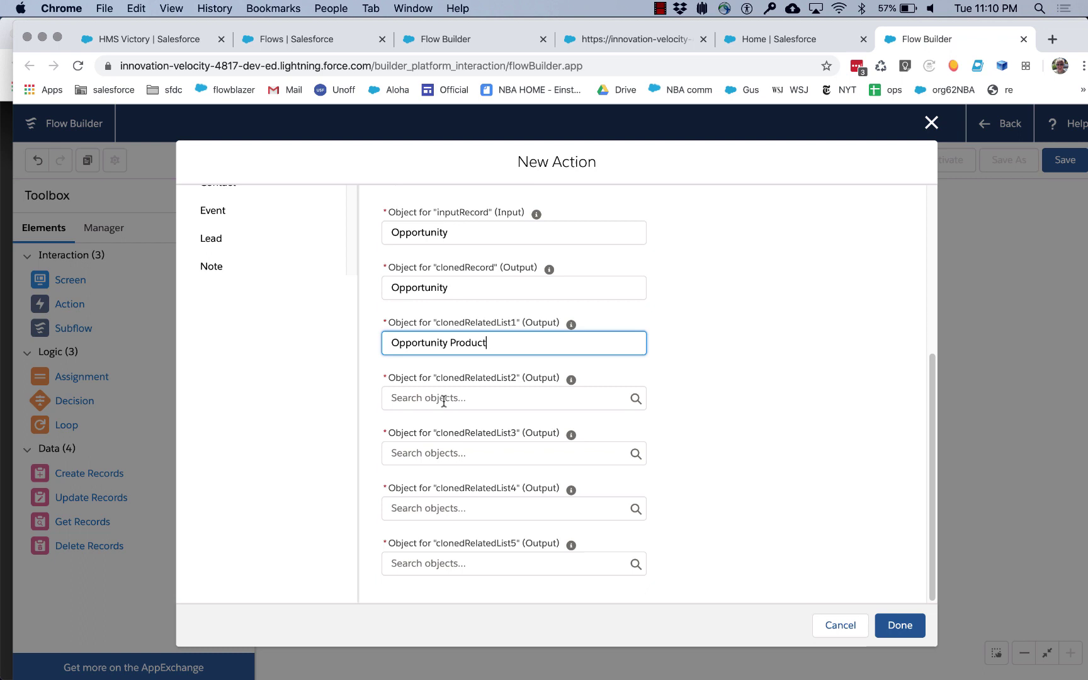
pyautogui.moveTo(493, 342); pyautogui.dragTo(357, 347)
pyautogui.press('super+c')
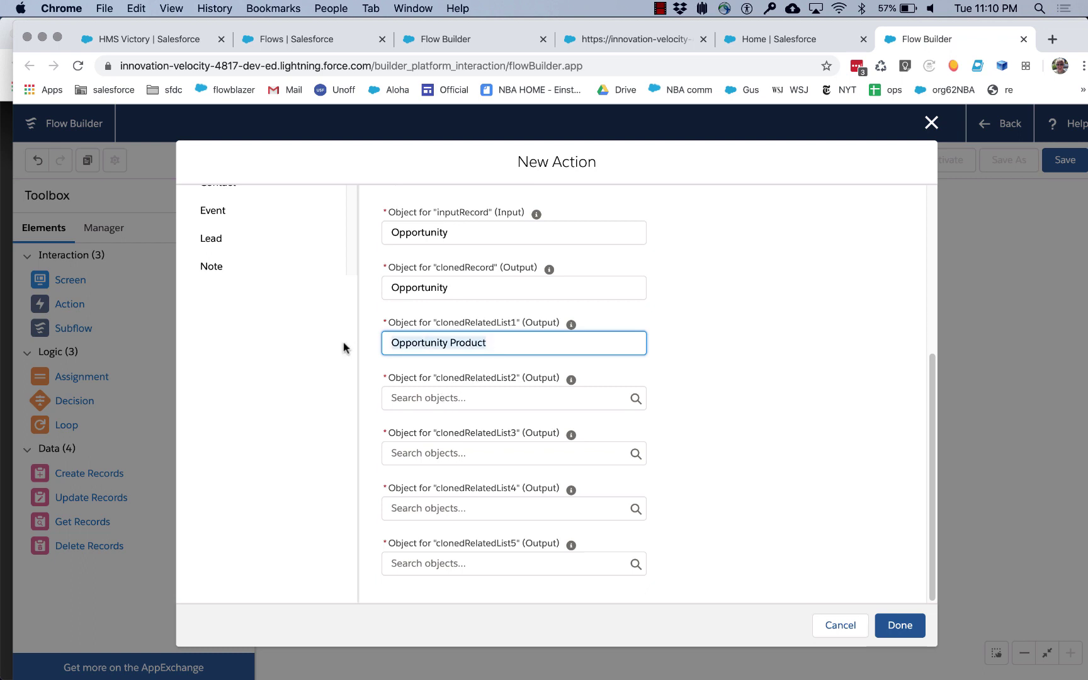
pyautogui.click(435, 402)
pyautogui.press('super+v')
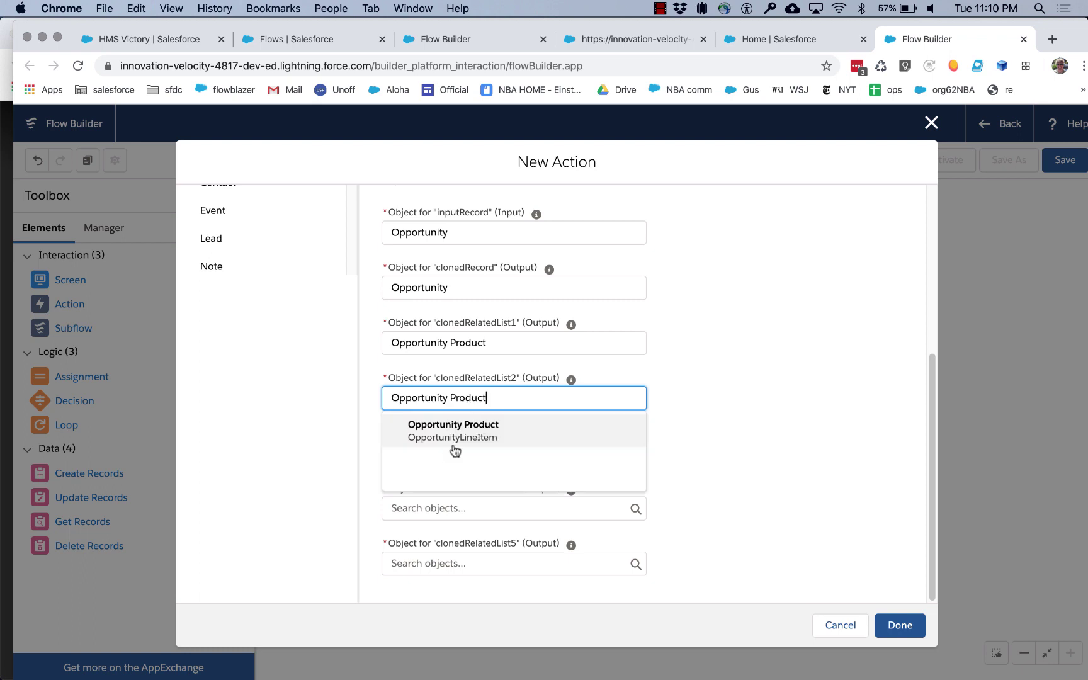
pyautogui.click(474, 440)
# Set the clonedRelatedList3, 4 and 5 objects to Opportunity Product as well
pyautogui.click(458, 455)
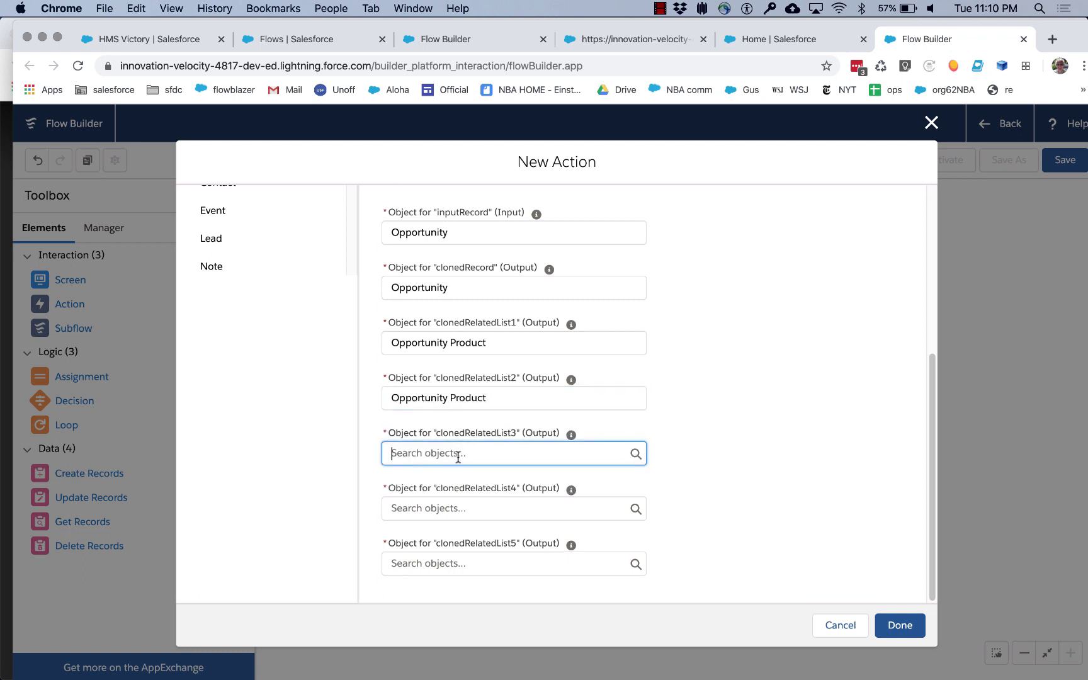
pyautogui.write('Opportunity Product')
pyautogui.click(459, 428)
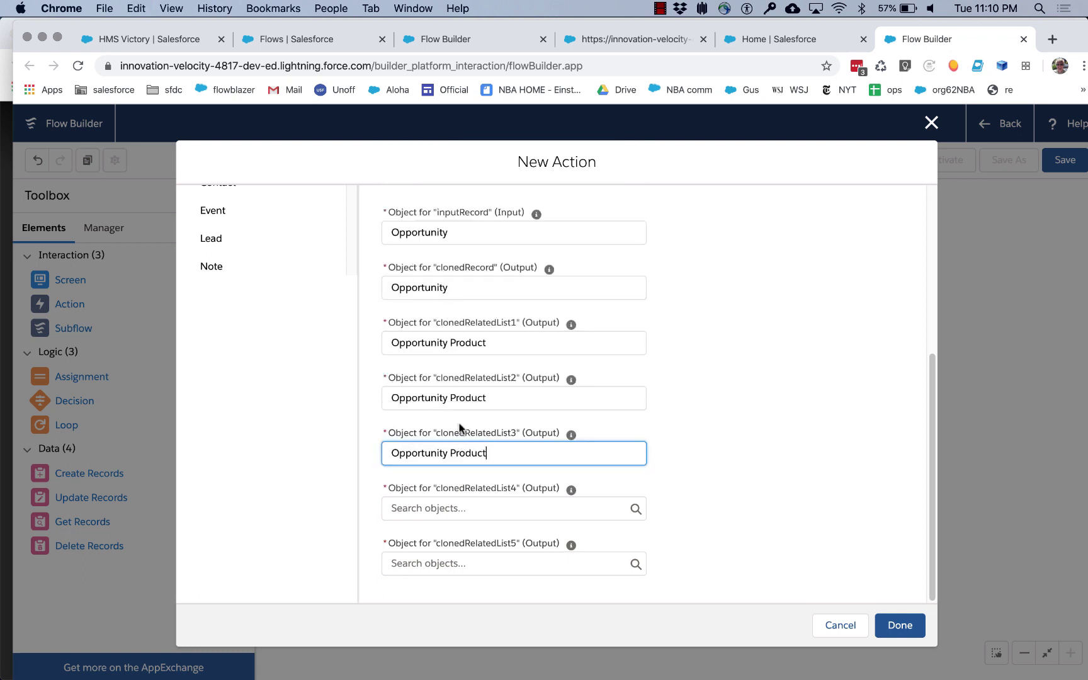
pyautogui.click(464, 500)
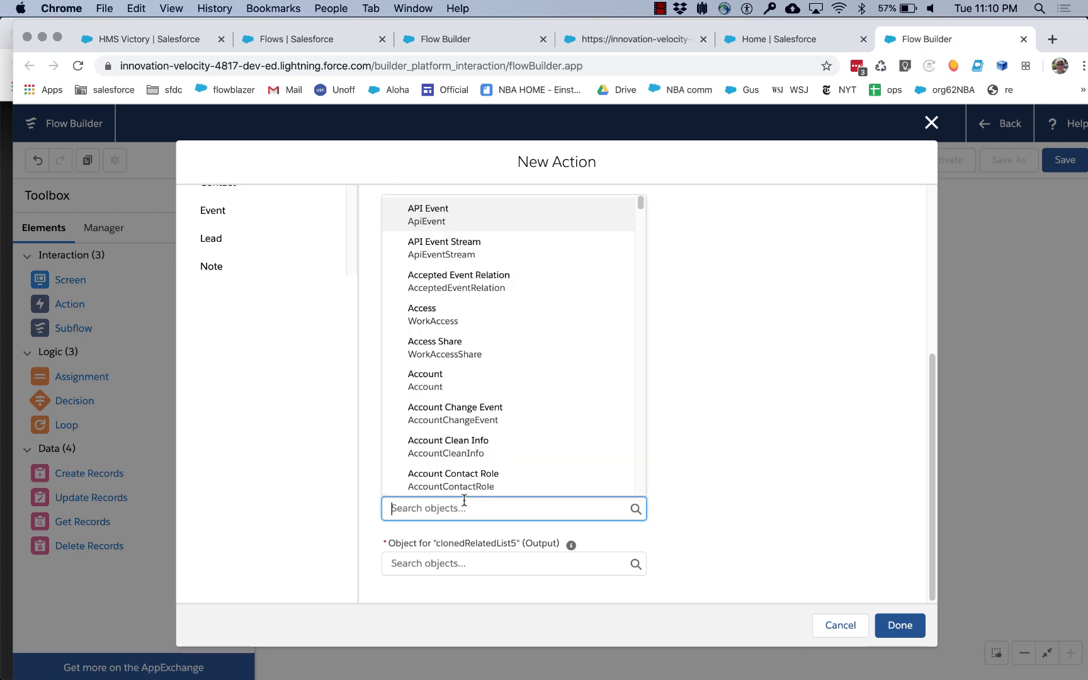
pyautogui.write('Opportunity Product')
pyautogui.click(470, 486)
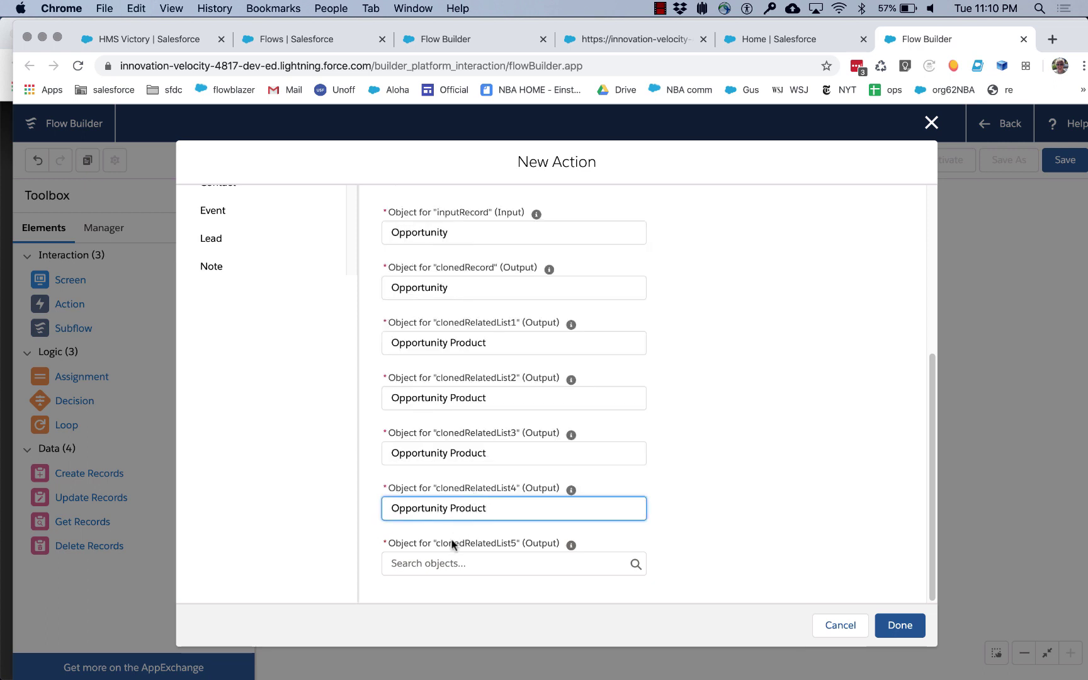
pyautogui.click(440, 556)
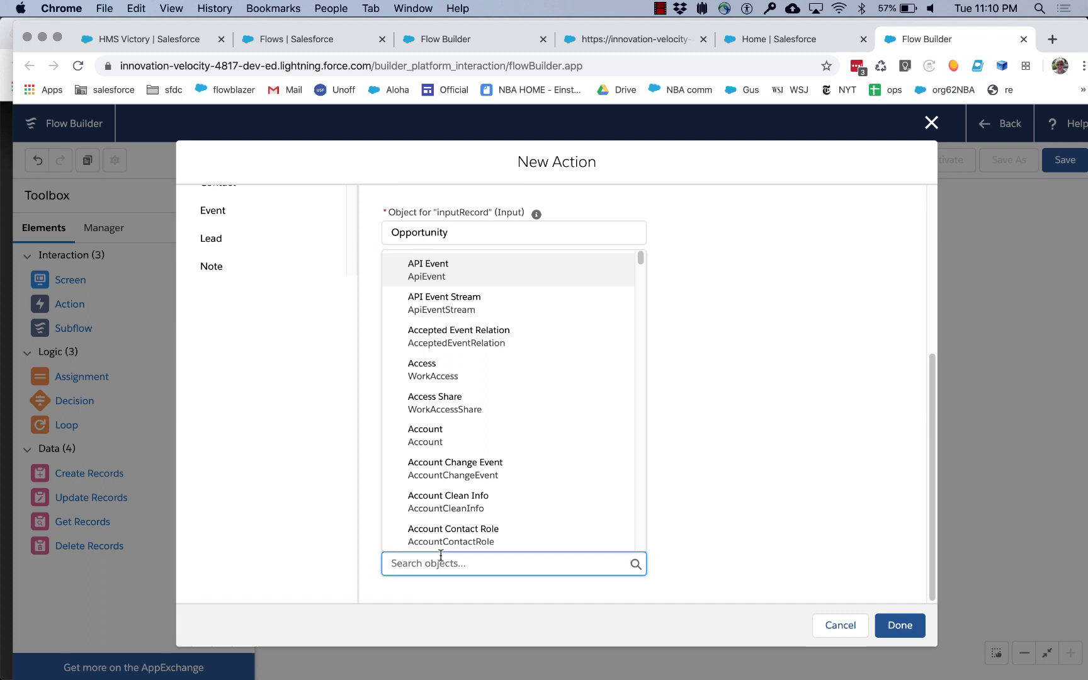
pyautogui.press('super+v')
pyautogui.click(458, 540)
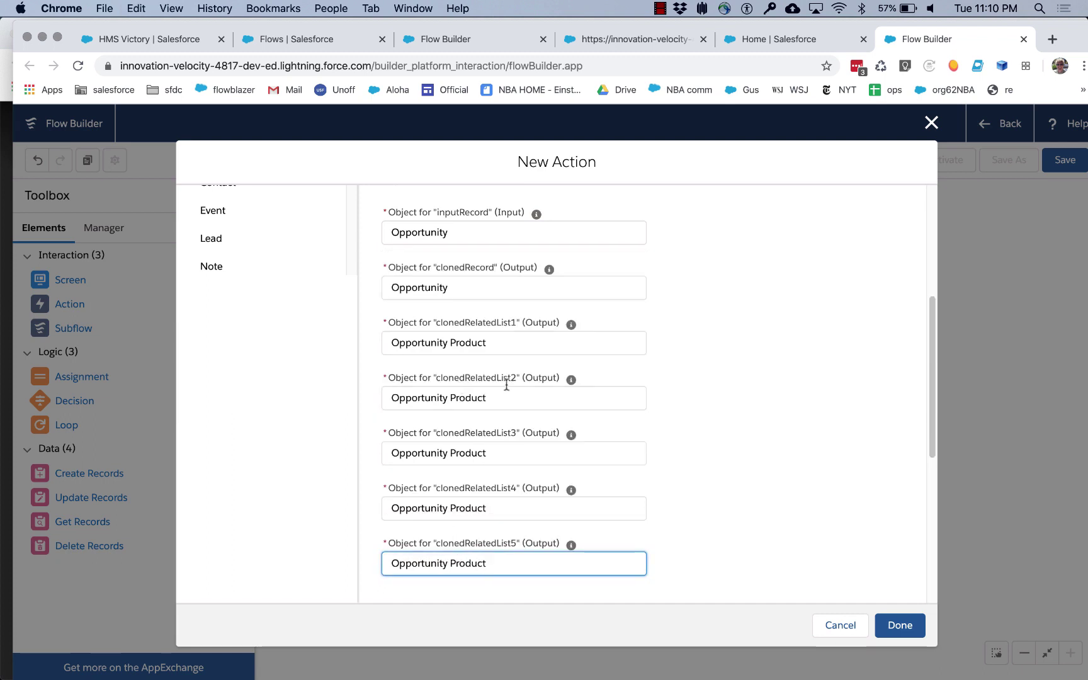
pyautogui.scroll(-3, 672, 537)
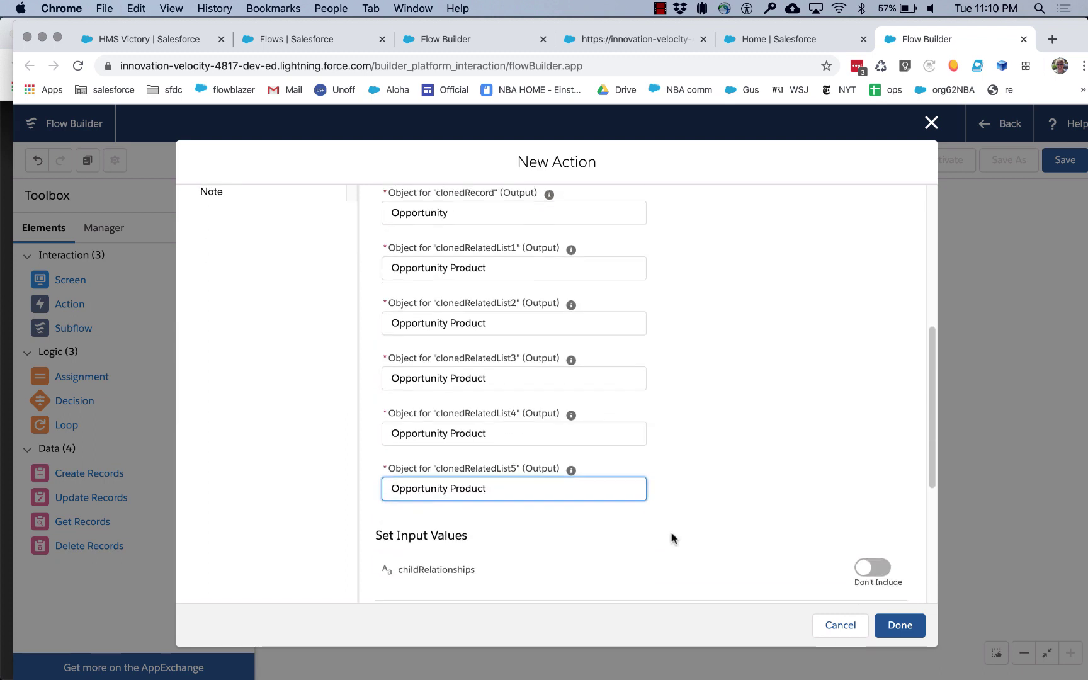
pyautogui.scroll(-5, 570, 258)
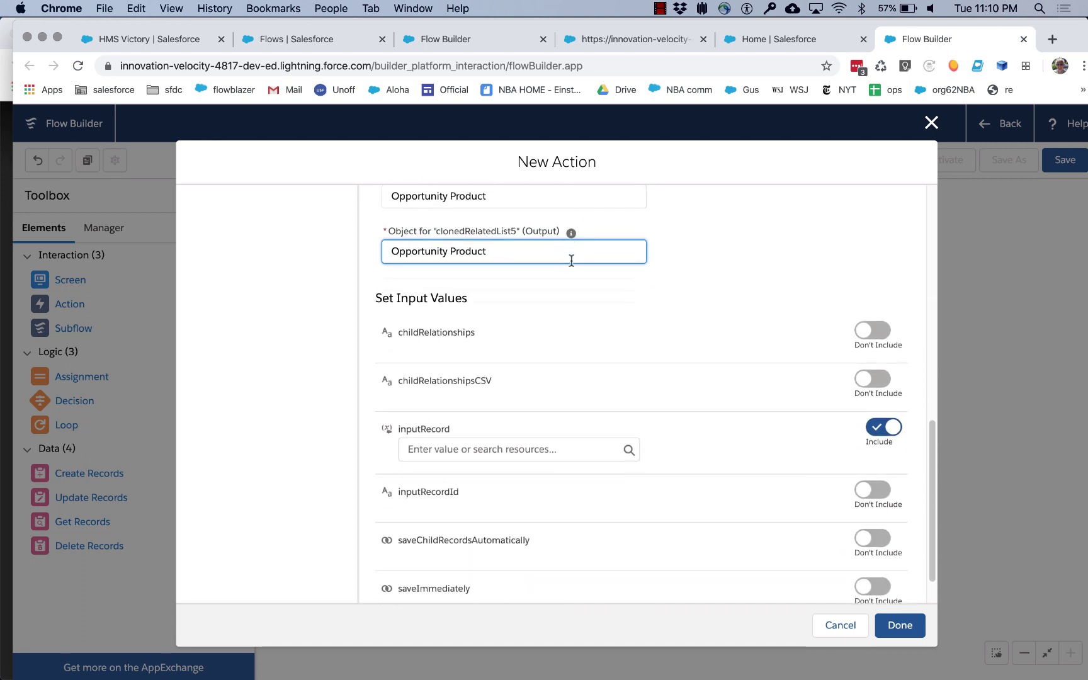
pyautogui.scroll(5, 570, 258)
pyautogui.scroll(-4, 570, 260)
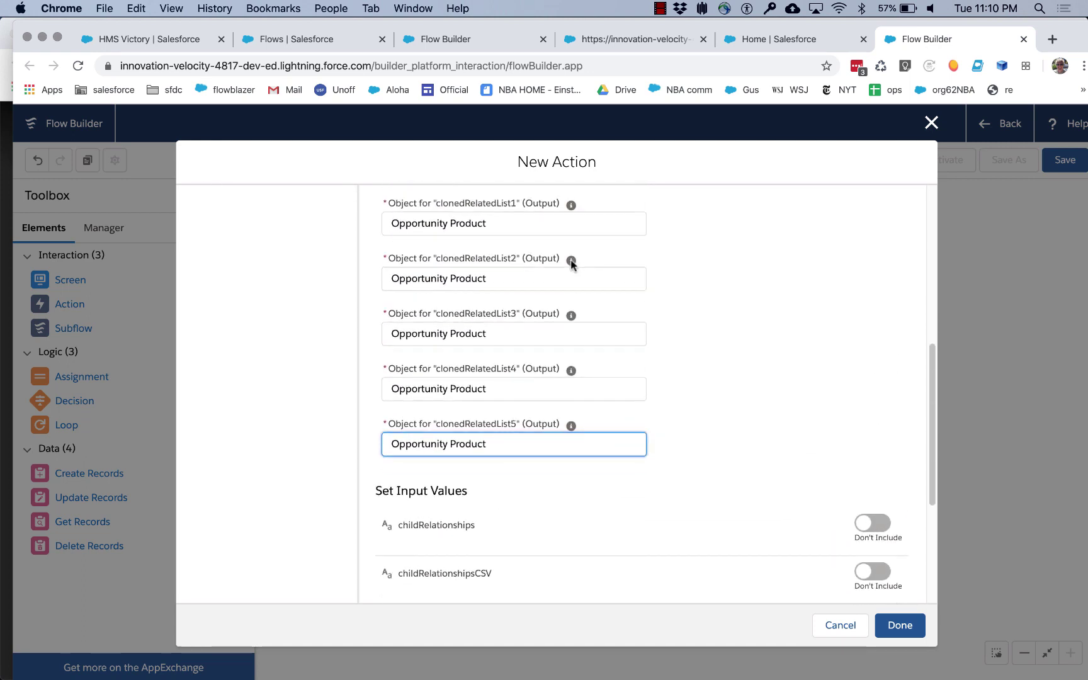
pyautogui.scroll(-2, 561, 318)
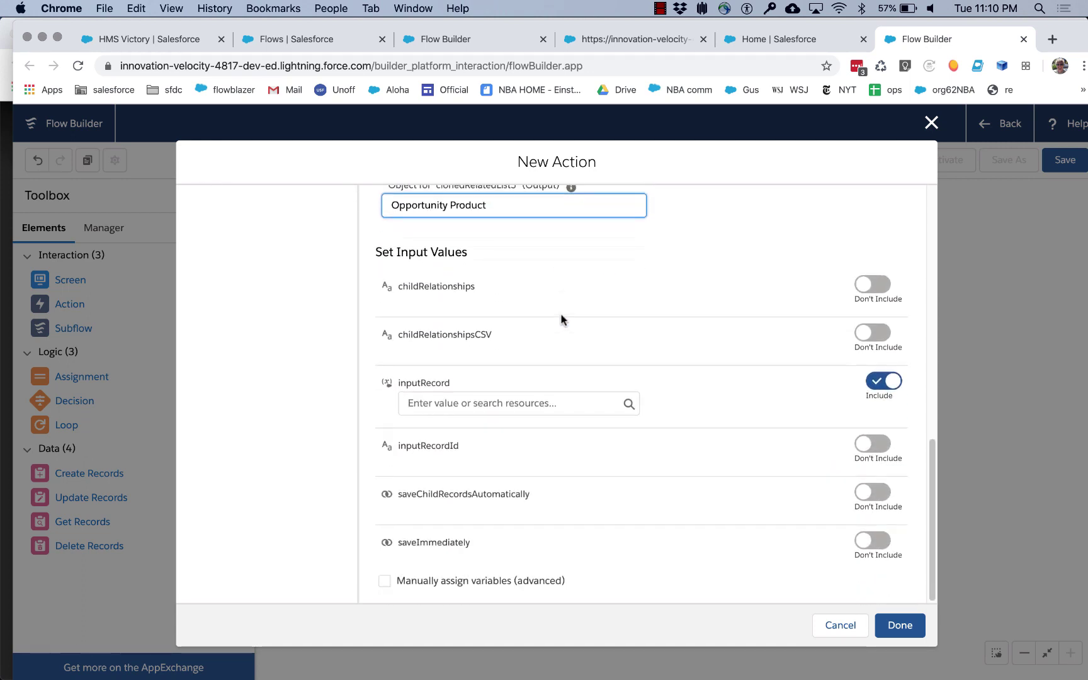
# Include the childRelationshipsCSV input, then view the HMS Victory opportunity and its three products
pyautogui.click(879, 340)
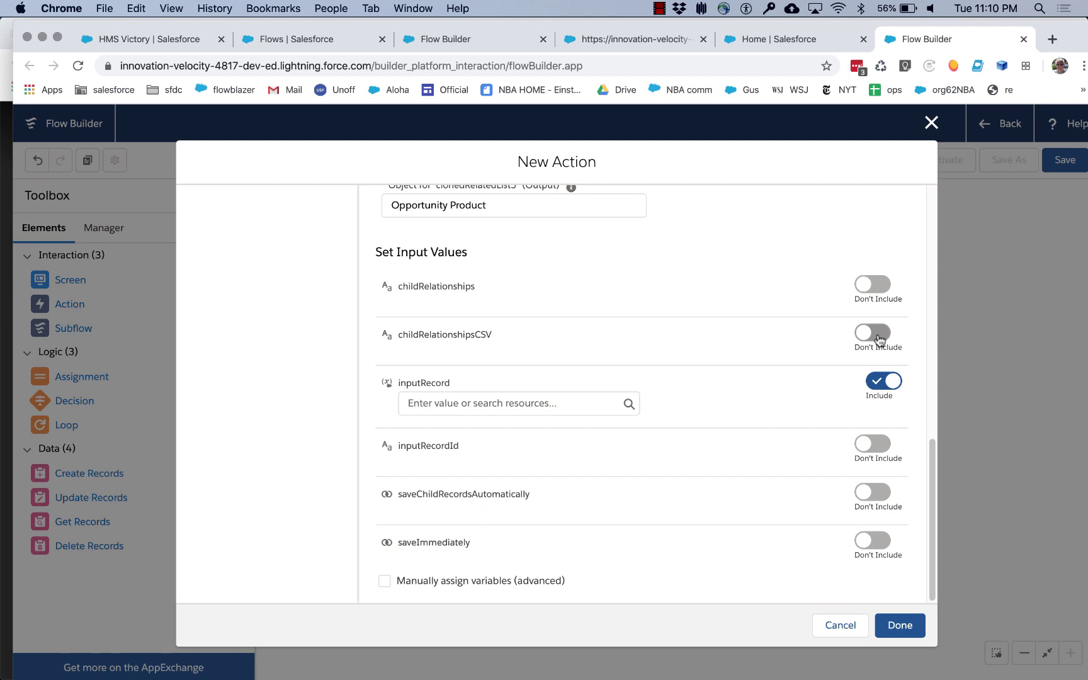
pyautogui.click(880, 340)
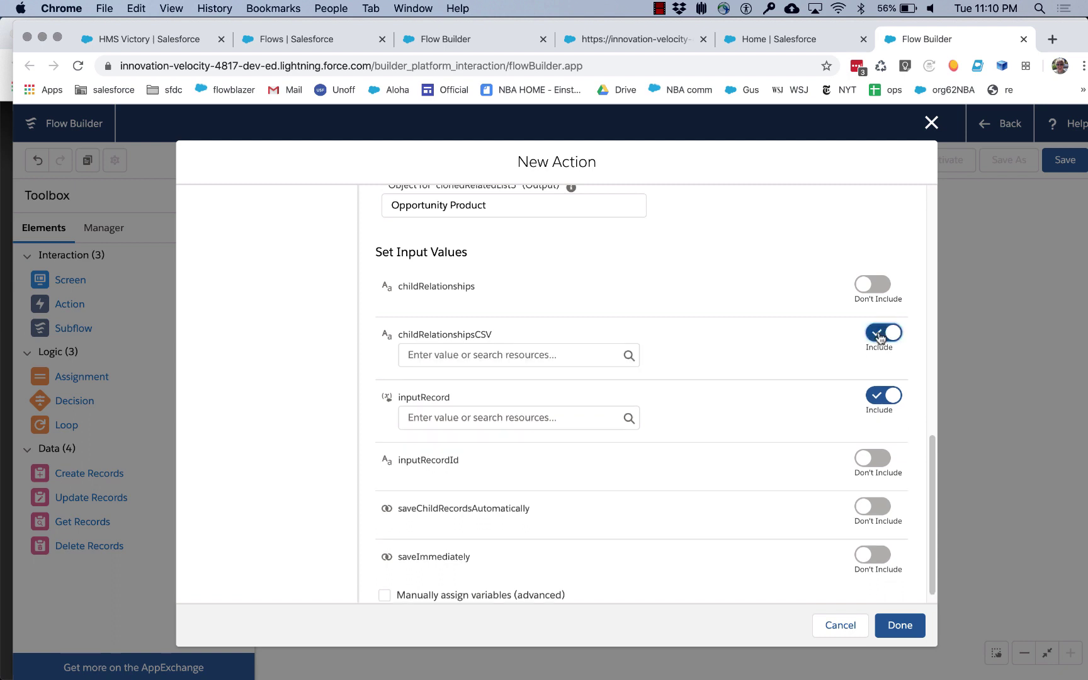
pyautogui.click(568, 356)
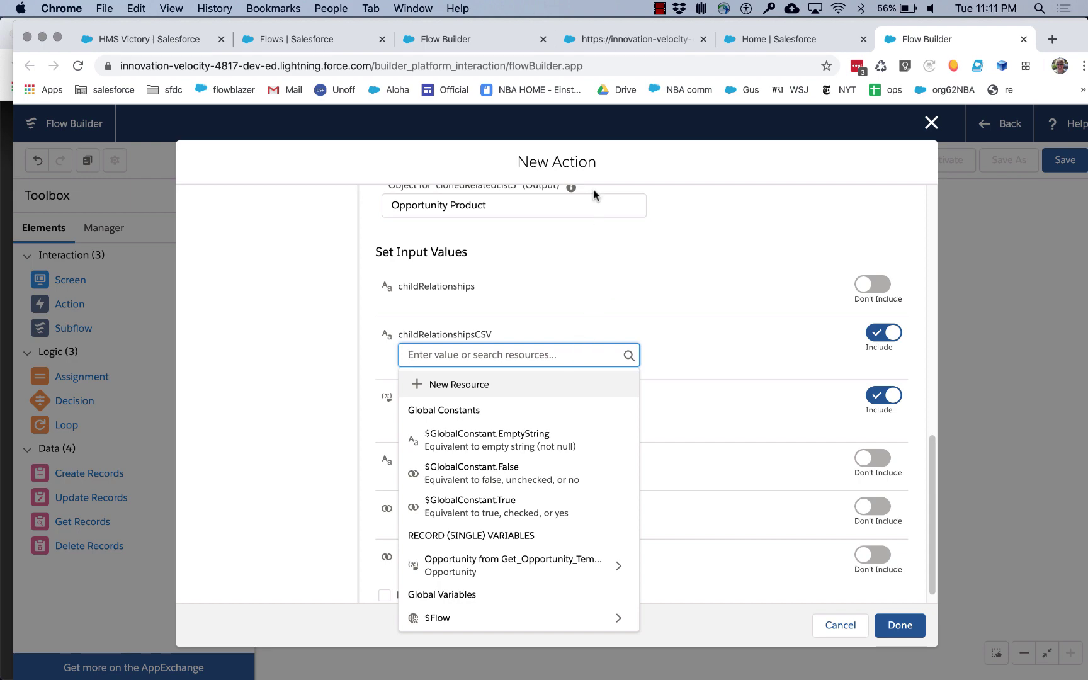
pyautogui.click(184, 49)
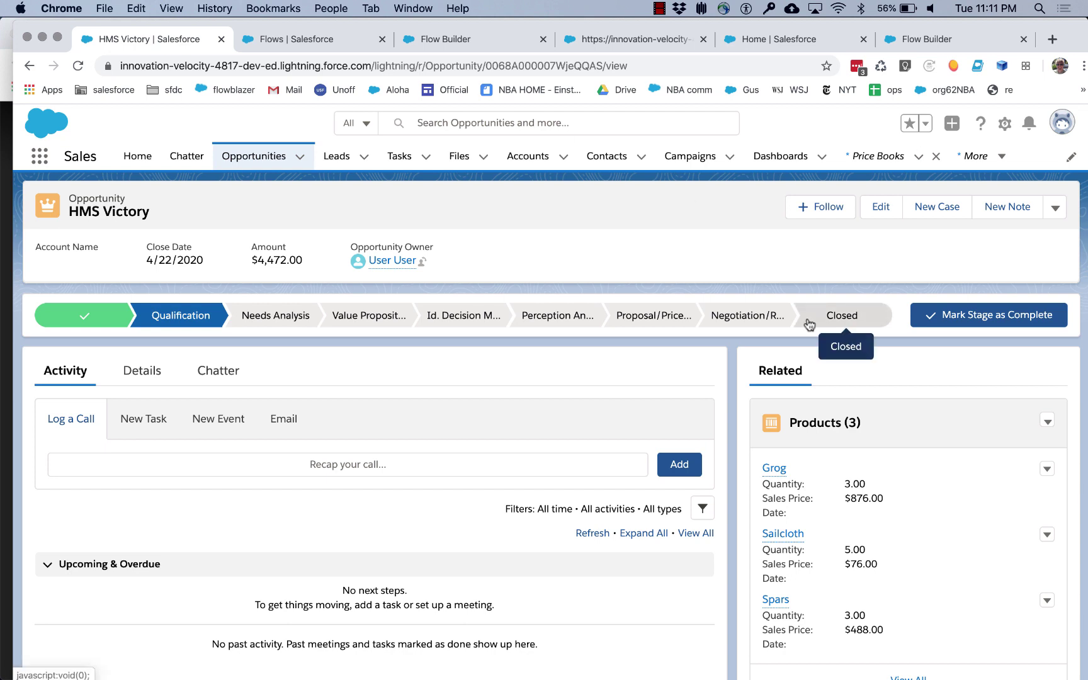
# In Object Manager, copy the Opportunity Product's Opportunity field child relationship name, OpportunityLineItems
pyautogui.click(1006, 128)
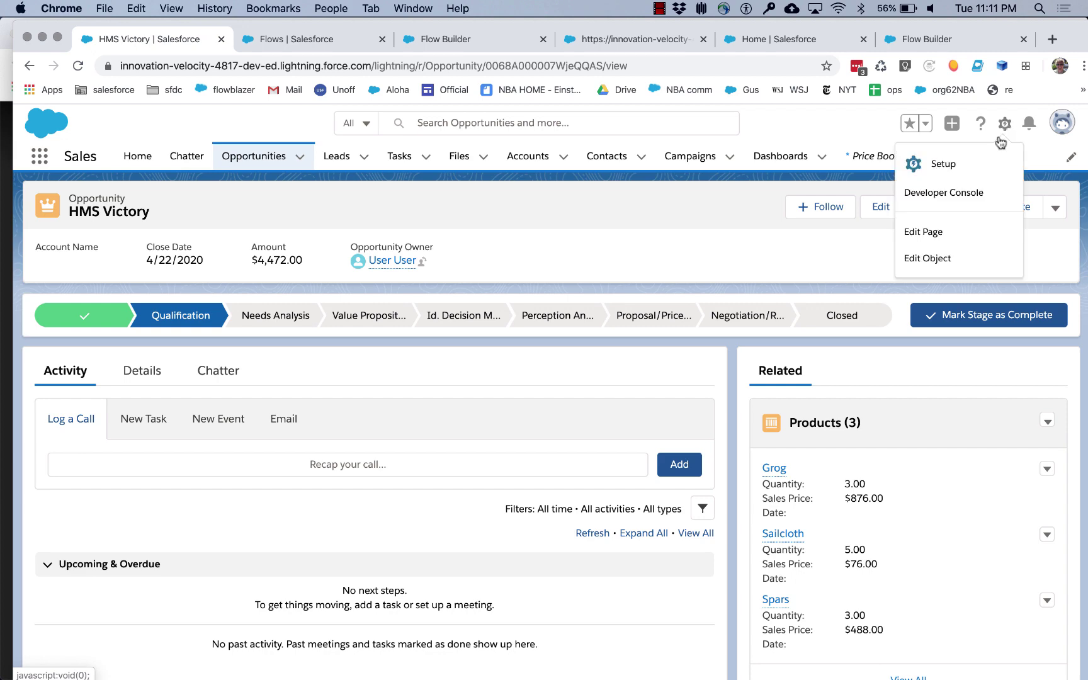
pyautogui.click(945, 259)
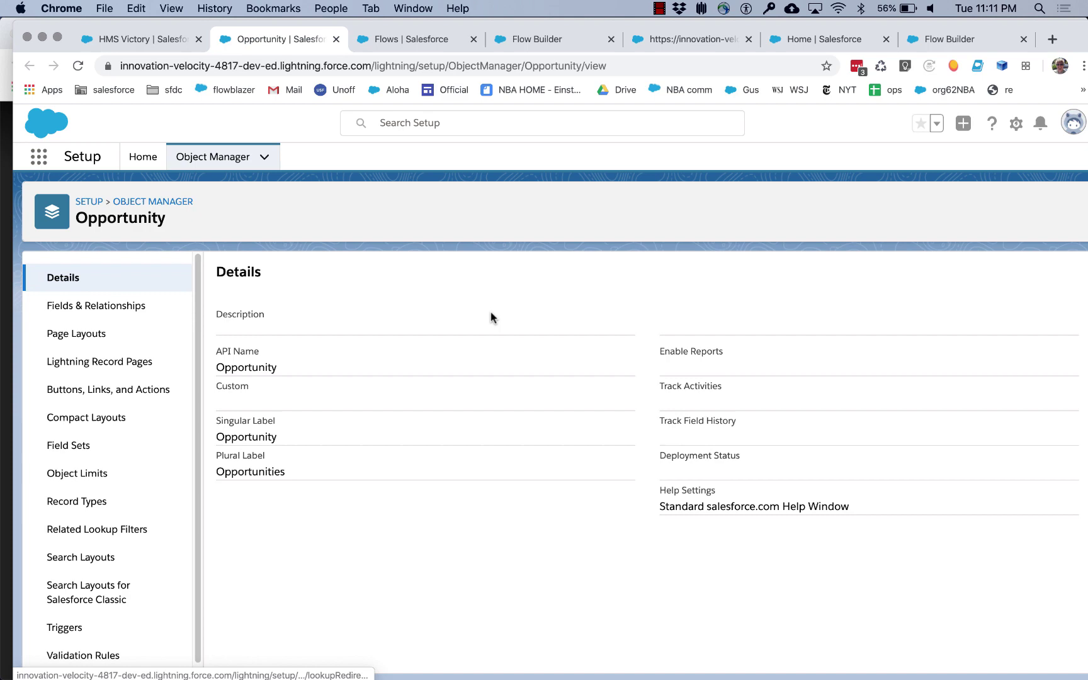
pyautogui.scroll(-10, 163, 465)
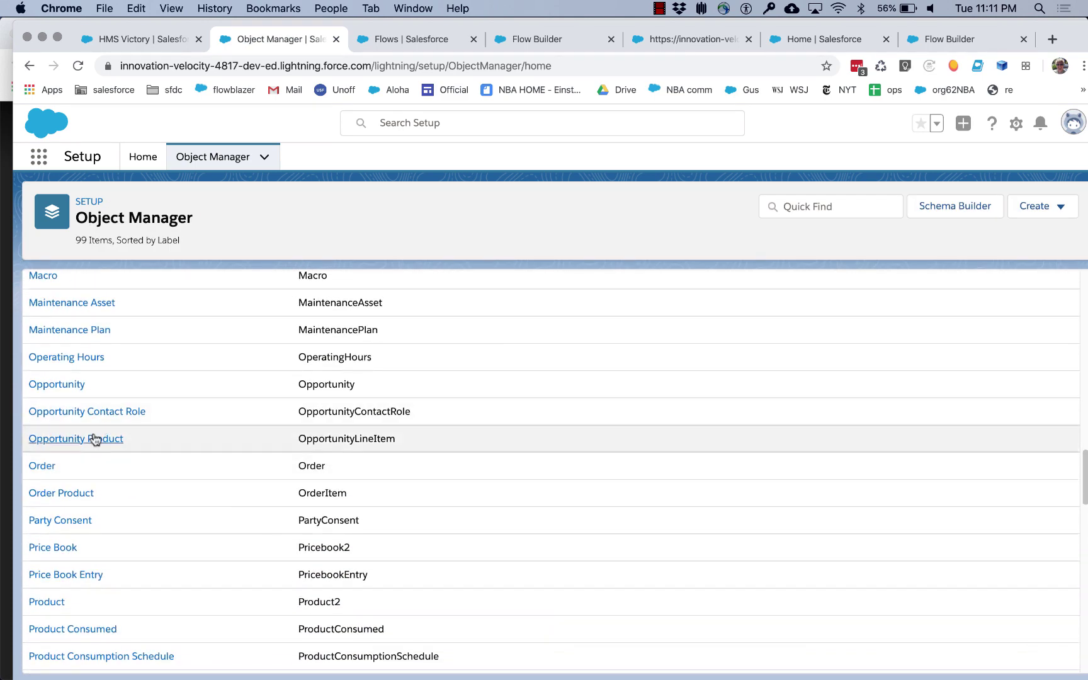
pyautogui.click(95, 438)
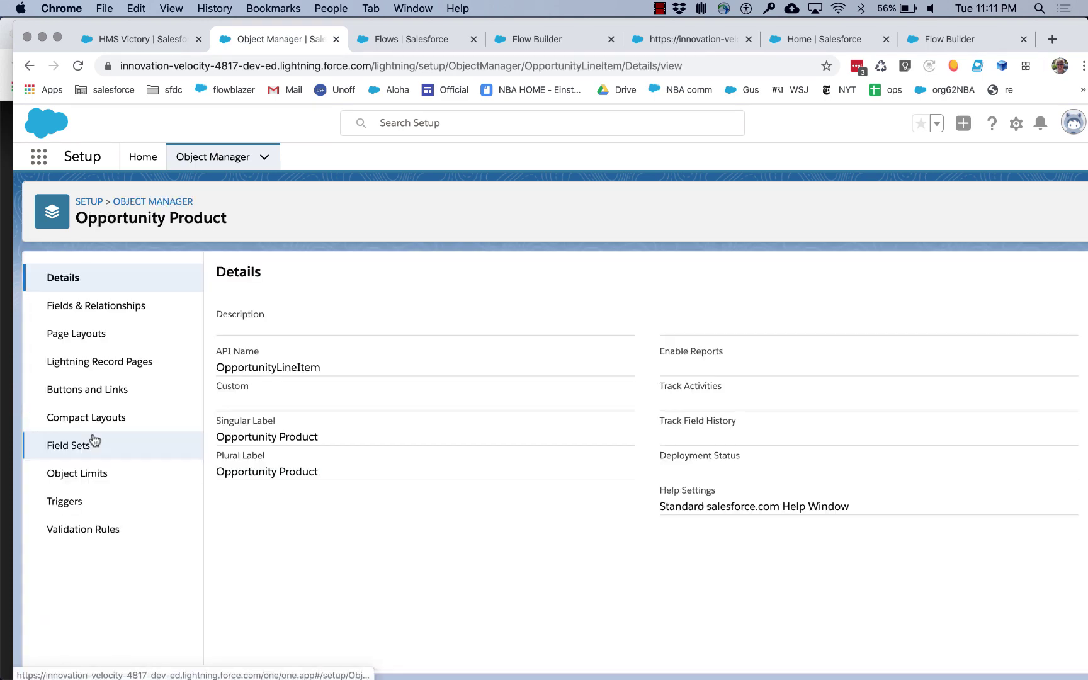
pyautogui.click(95, 305)
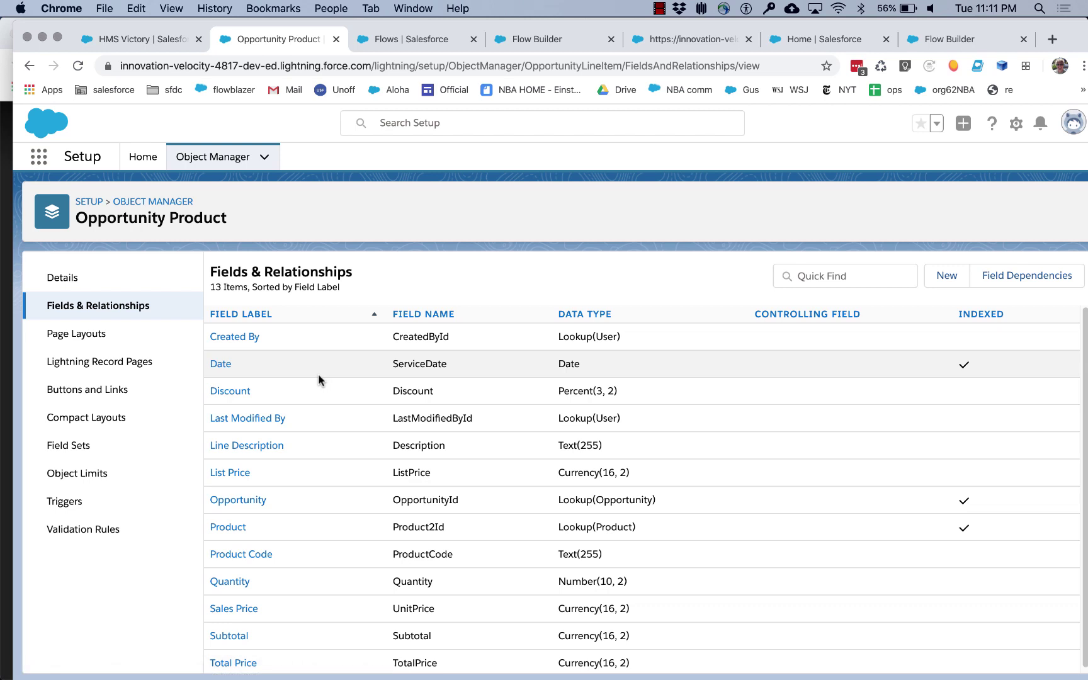
pyautogui.scroll(-1, 319, 375)
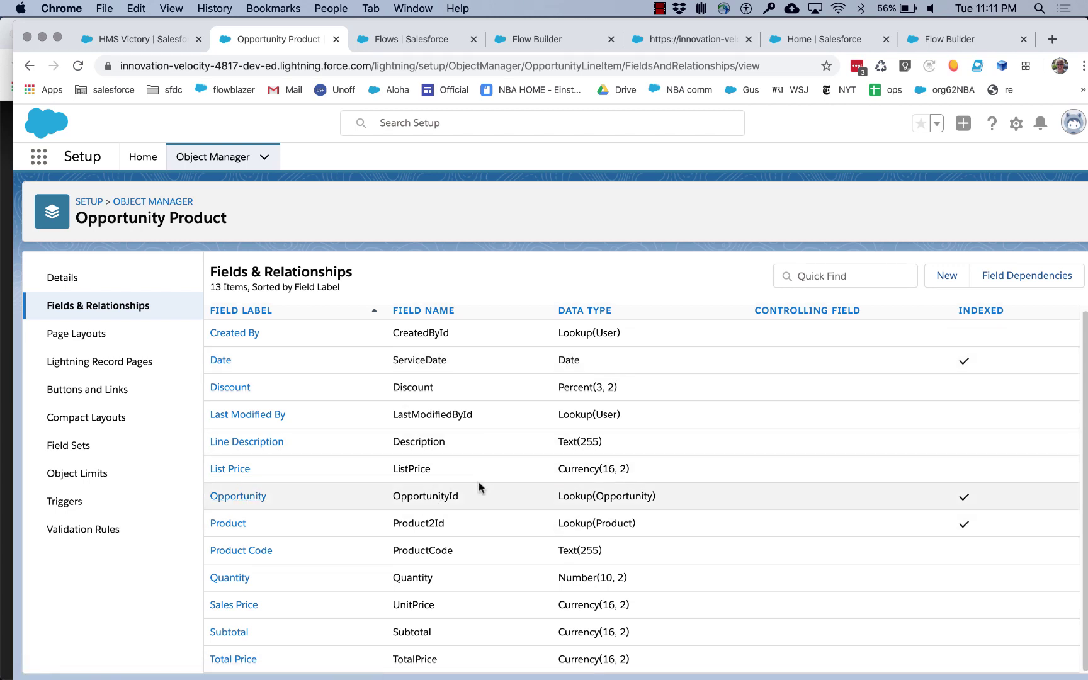
pyautogui.click(249, 500)
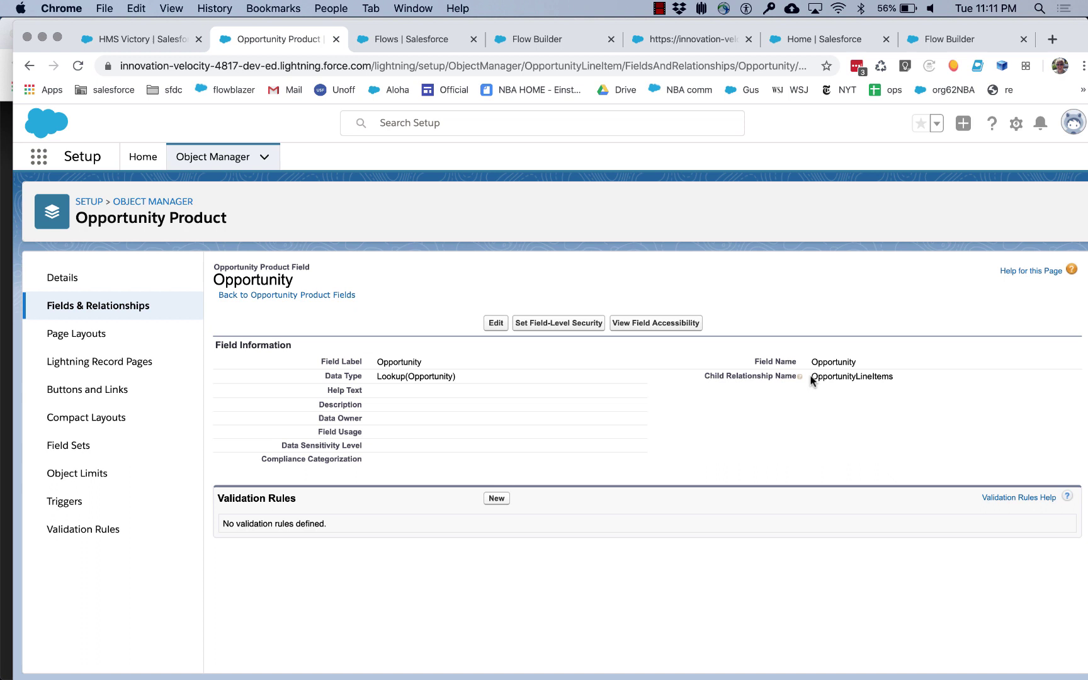
pyautogui.moveTo(812, 376); pyautogui.dragTo(906, 378)
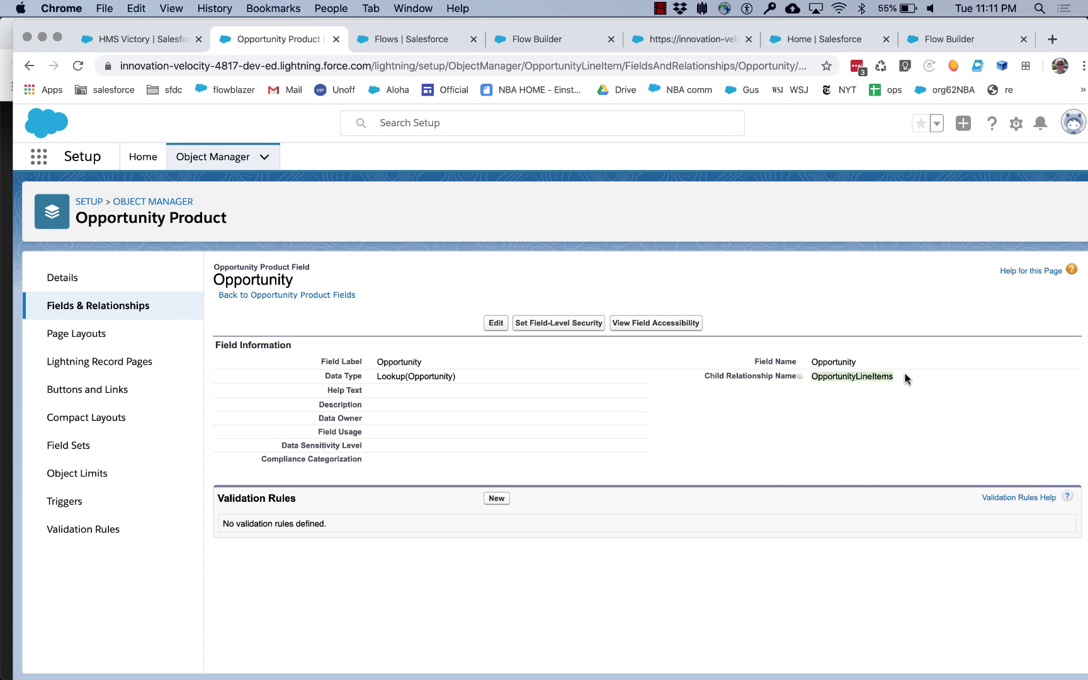
pyautogui.press('super+c')
# Paste OpportunityLineItems into the clone action's childRelationshipsCSV input
pyautogui.click(938, 37)
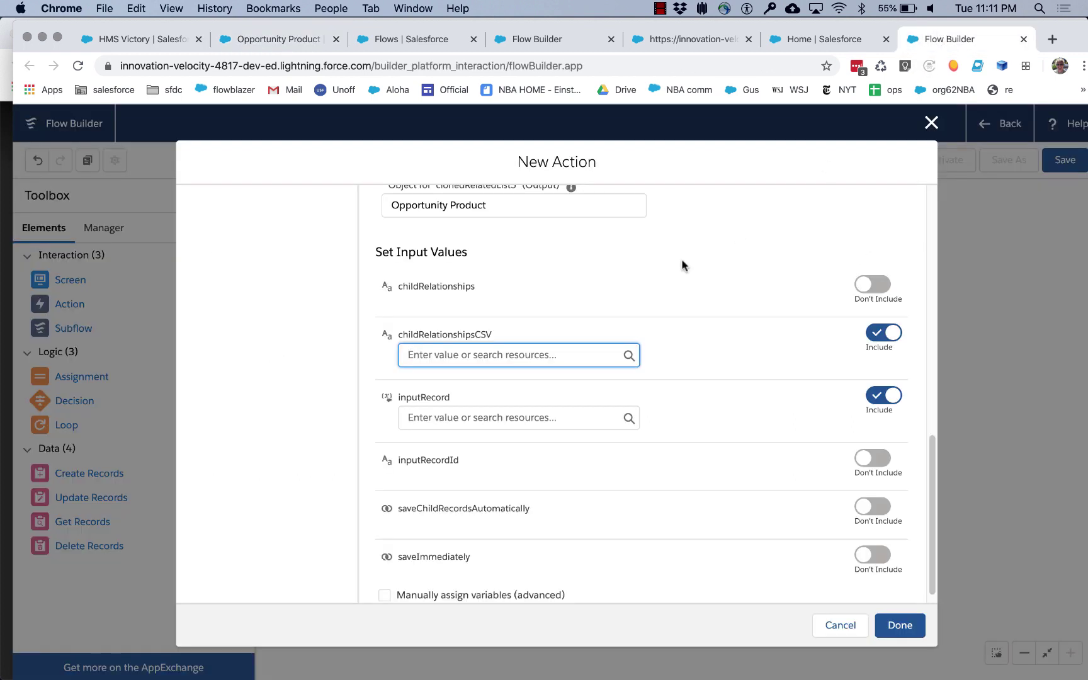
pyautogui.click(479, 357)
pyautogui.press('super+v')
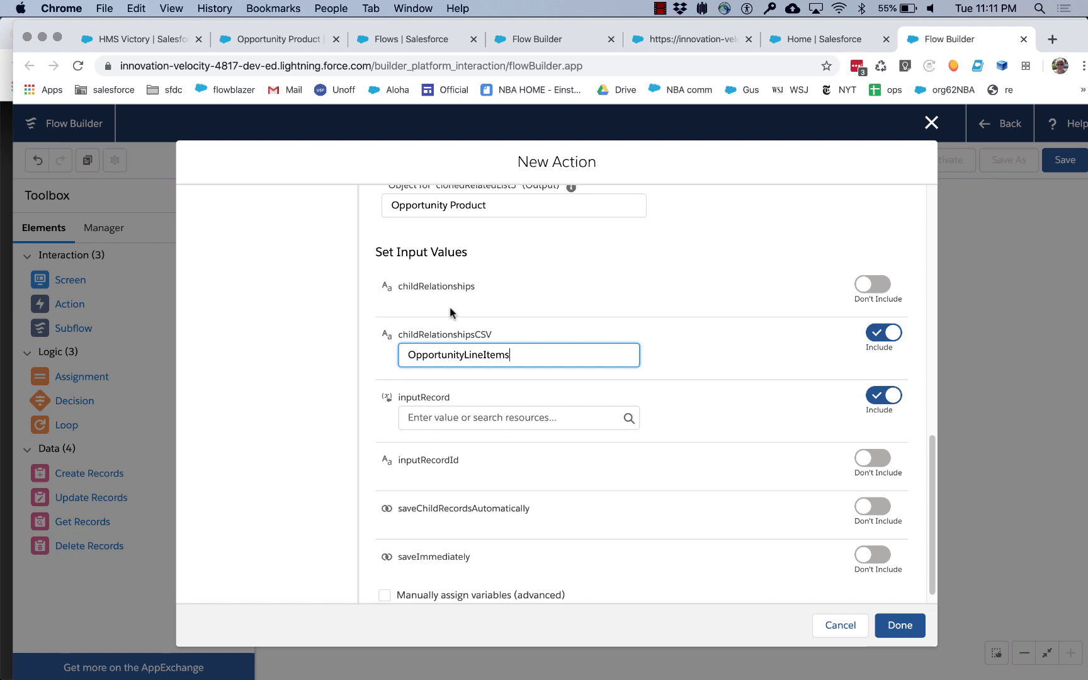
pyautogui.write(',')
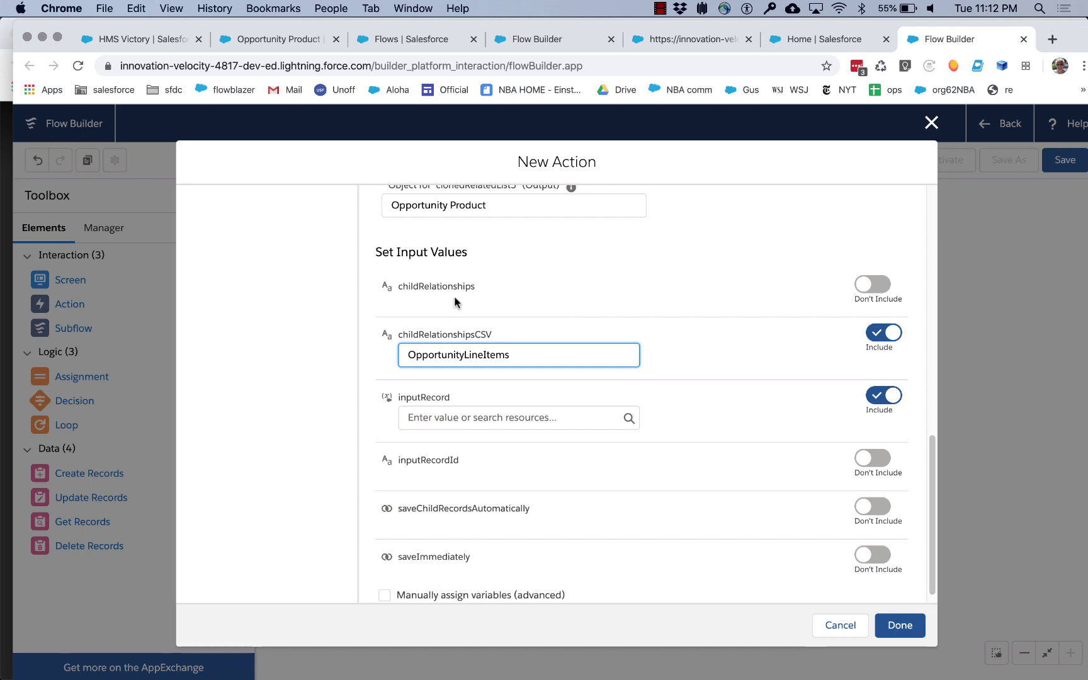
# Set inputRecord to the {!Get_Opportunity_Template} record variable
pyautogui.press('Tab')
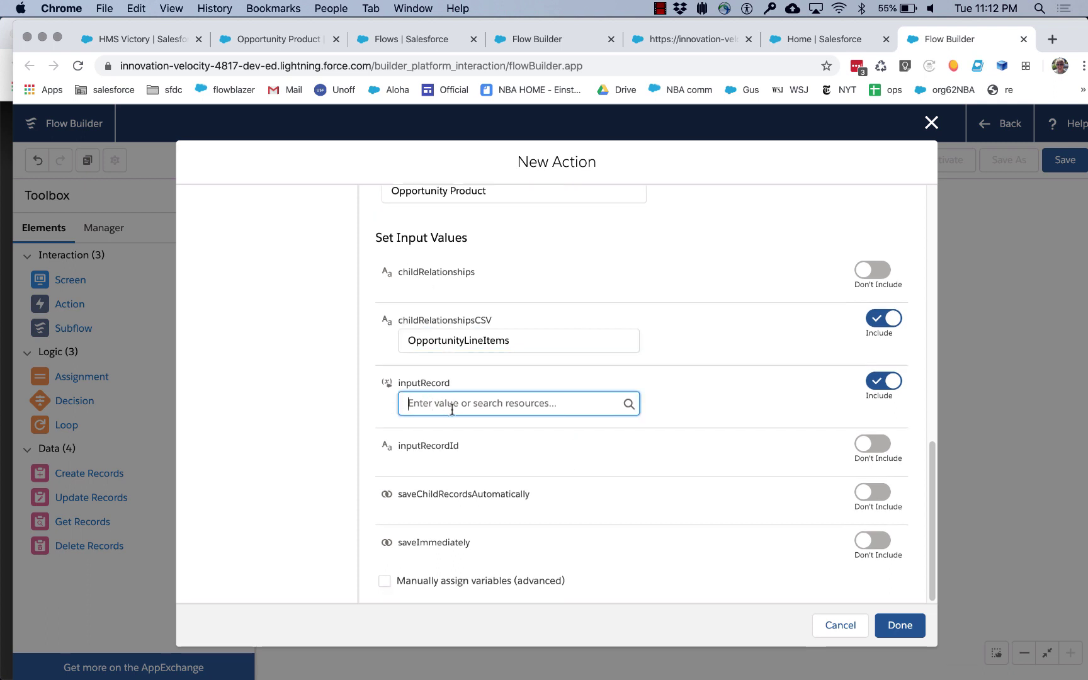
pyautogui.write('opp')
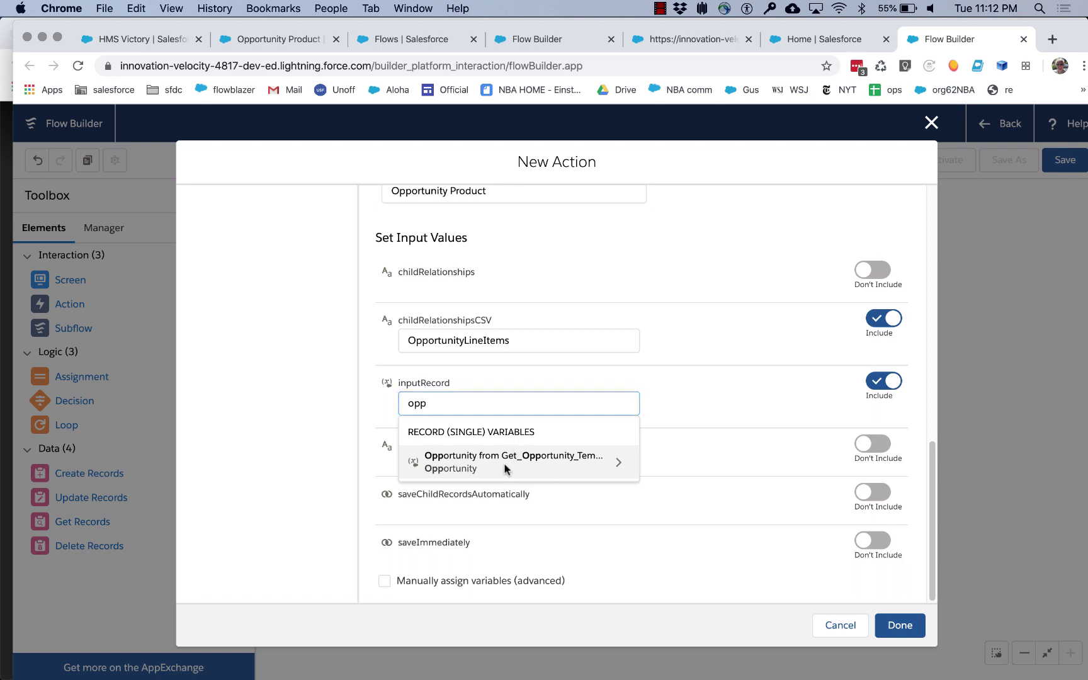
pyautogui.click(506, 463)
pyautogui.click(702, 456)
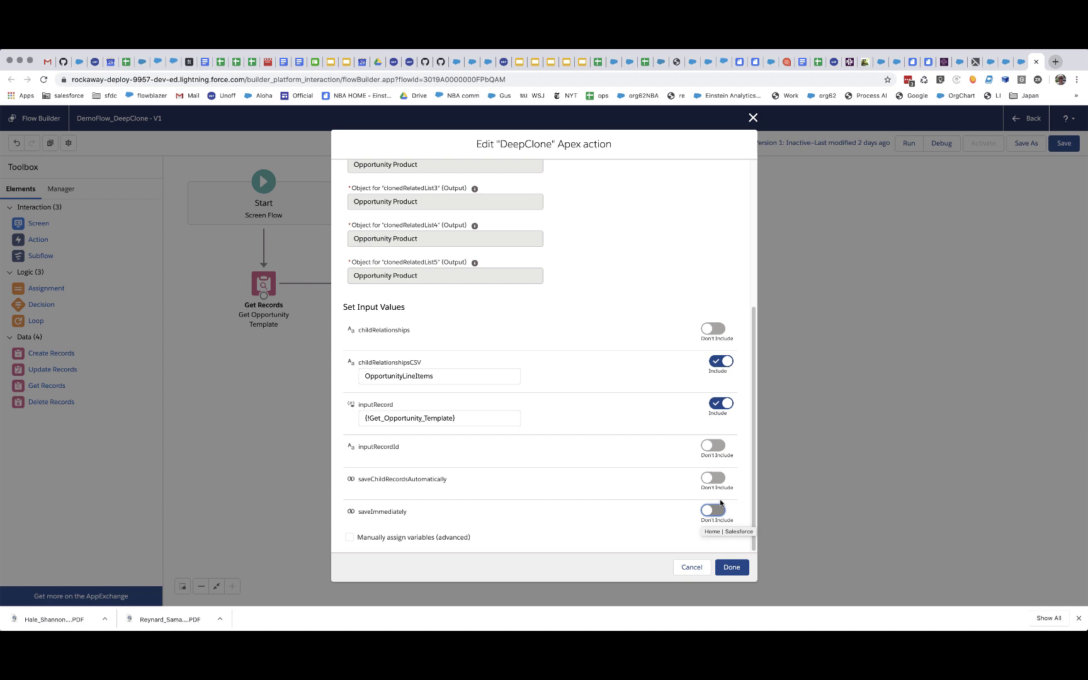
# Set saveChildRecordsAutomatically and saveImmediately to True and save the clone action
pyautogui.click(720, 480)
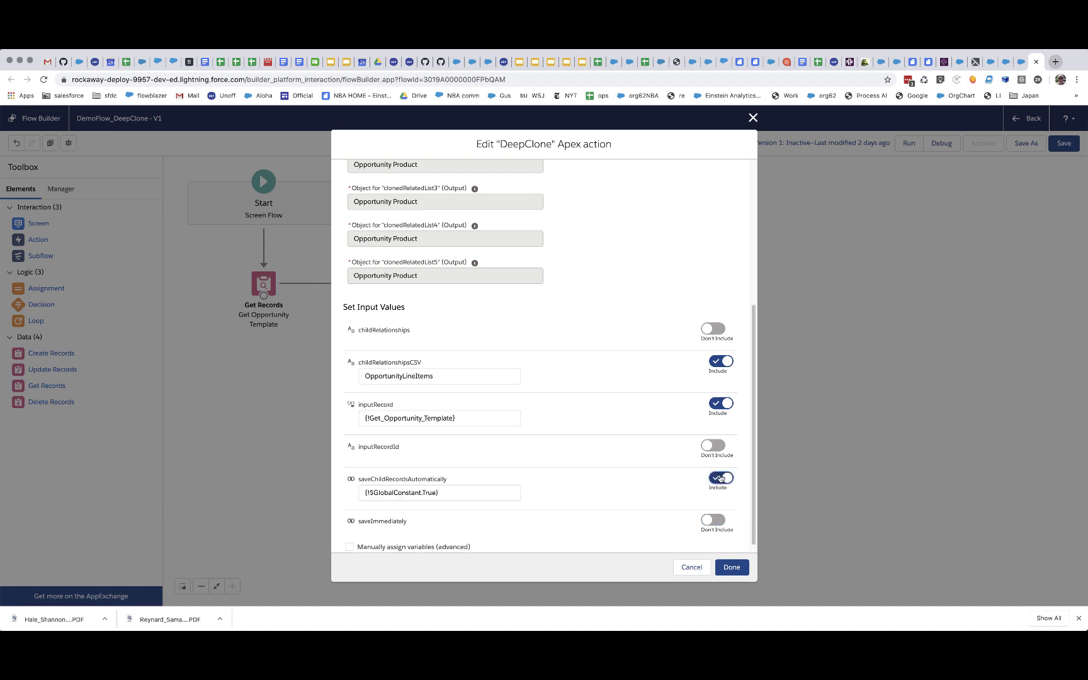
pyautogui.click(721, 522)
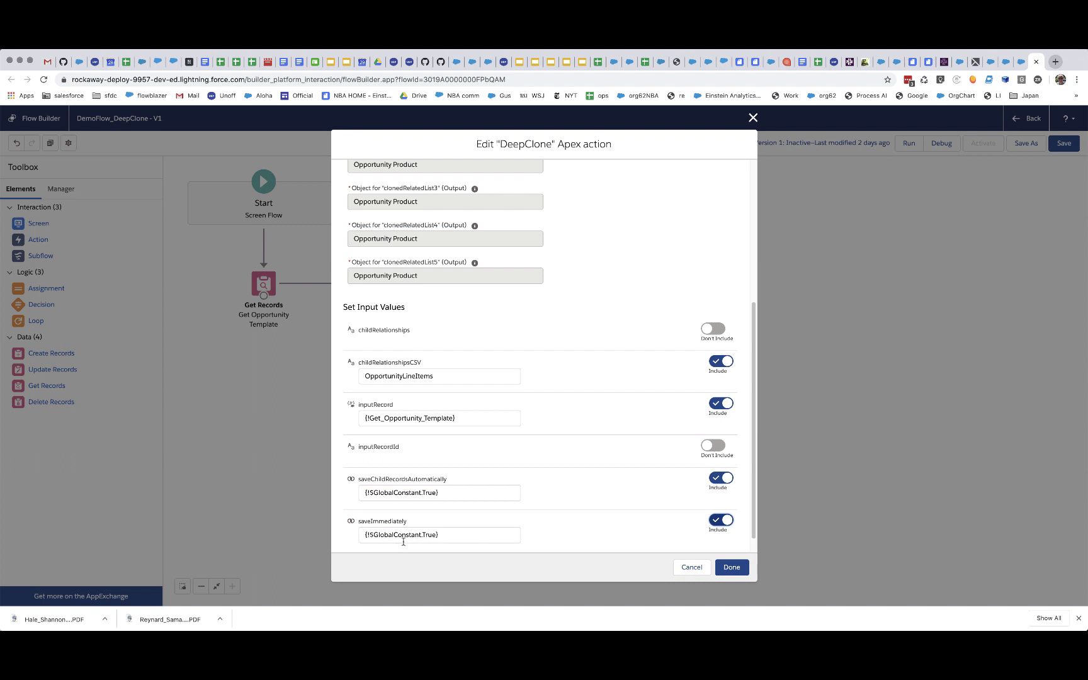
pyautogui.click(732, 567)
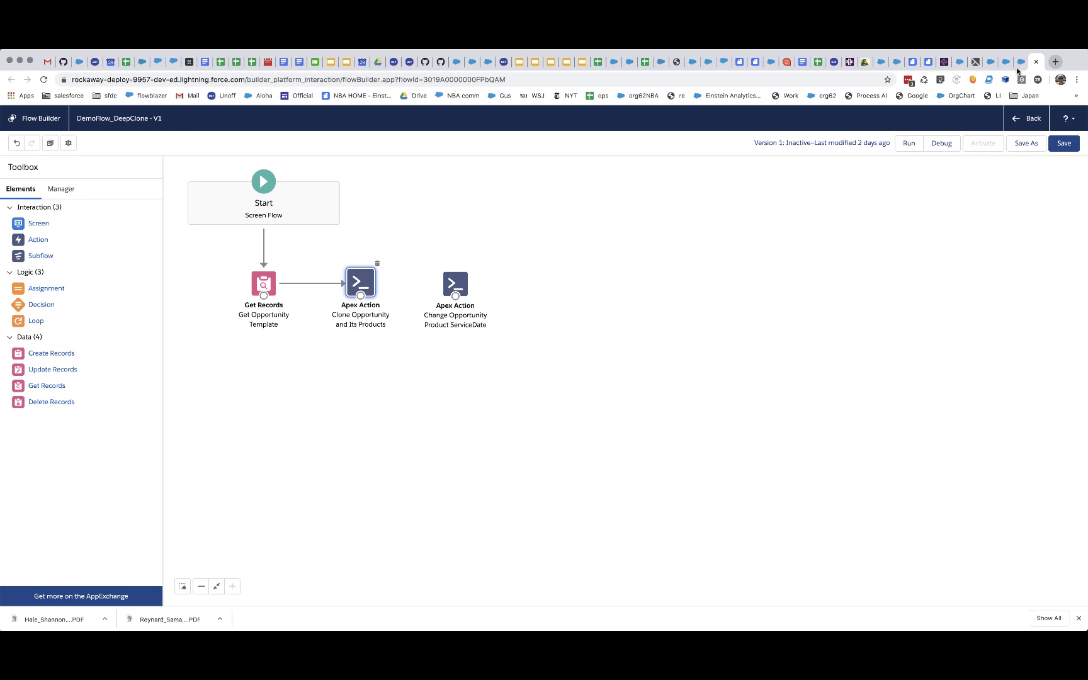
# Check the HMS Victory opportunity's products (Grog, Sailcloth, Spars), then return to the flow
pyautogui.click(1015, 66)
pyautogui.click(1005, 65)
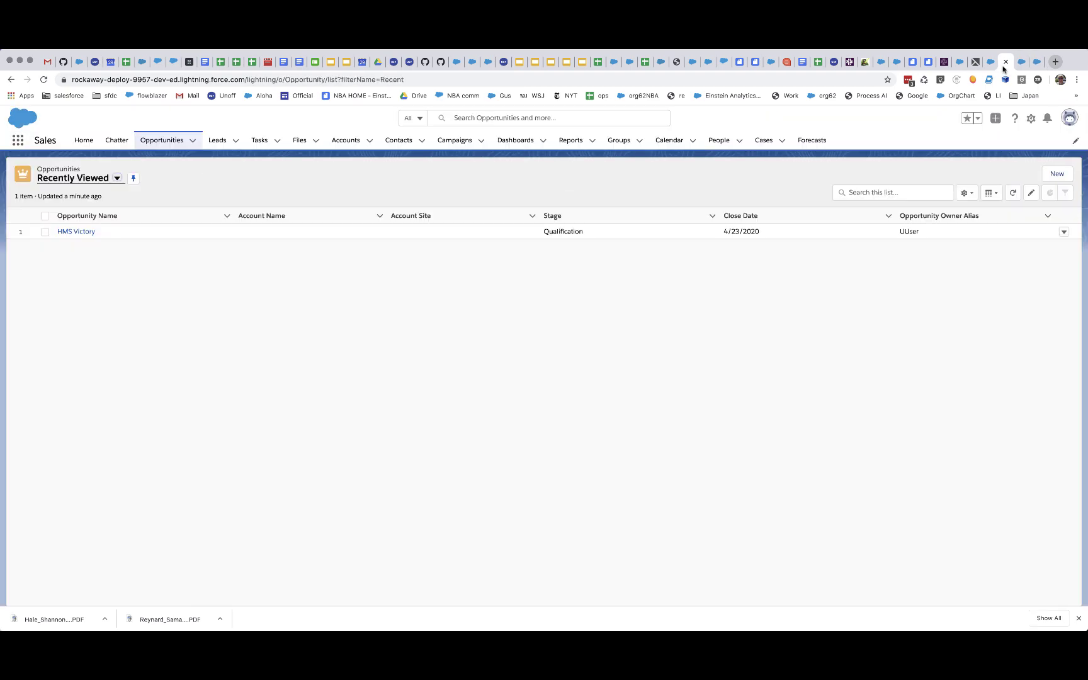
pyautogui.click(76, 231)
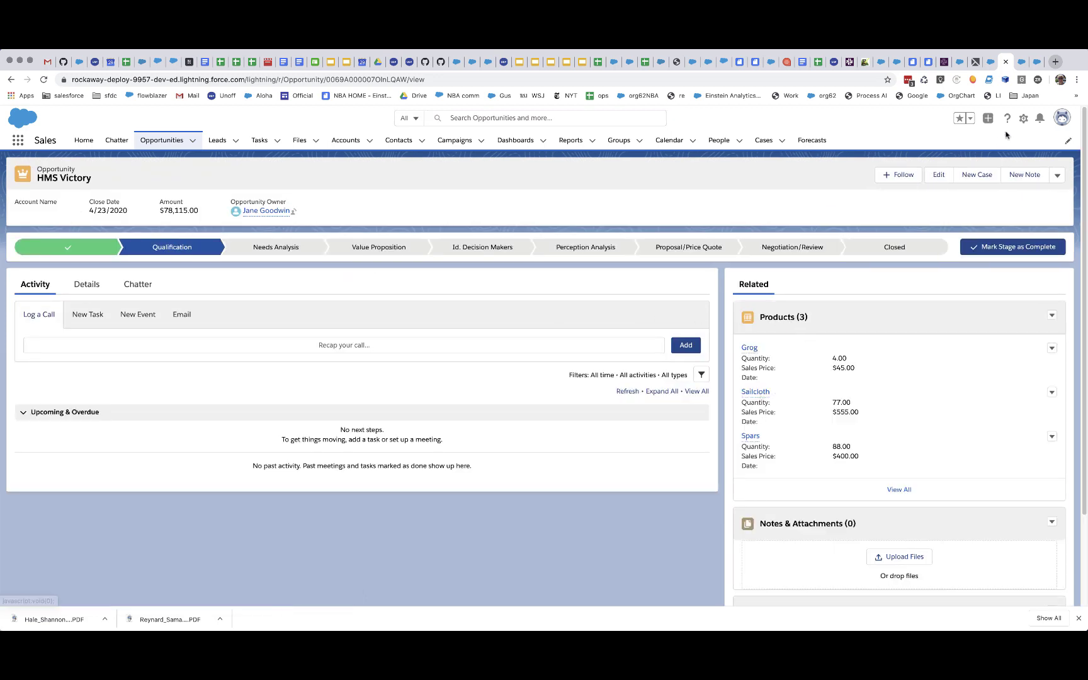
pyautogui.click(1037, 62)
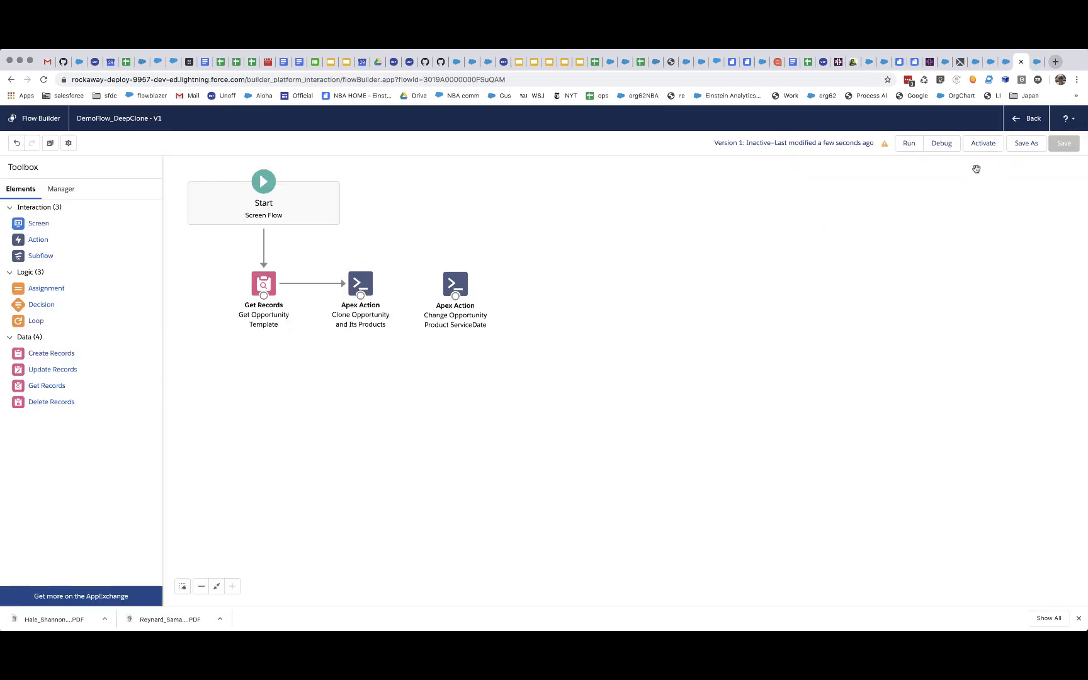
# Debug-run the flow and check the DeepClone outputs clonedRecord and clonedRelatedList1
pyautogui.click(941, 143)
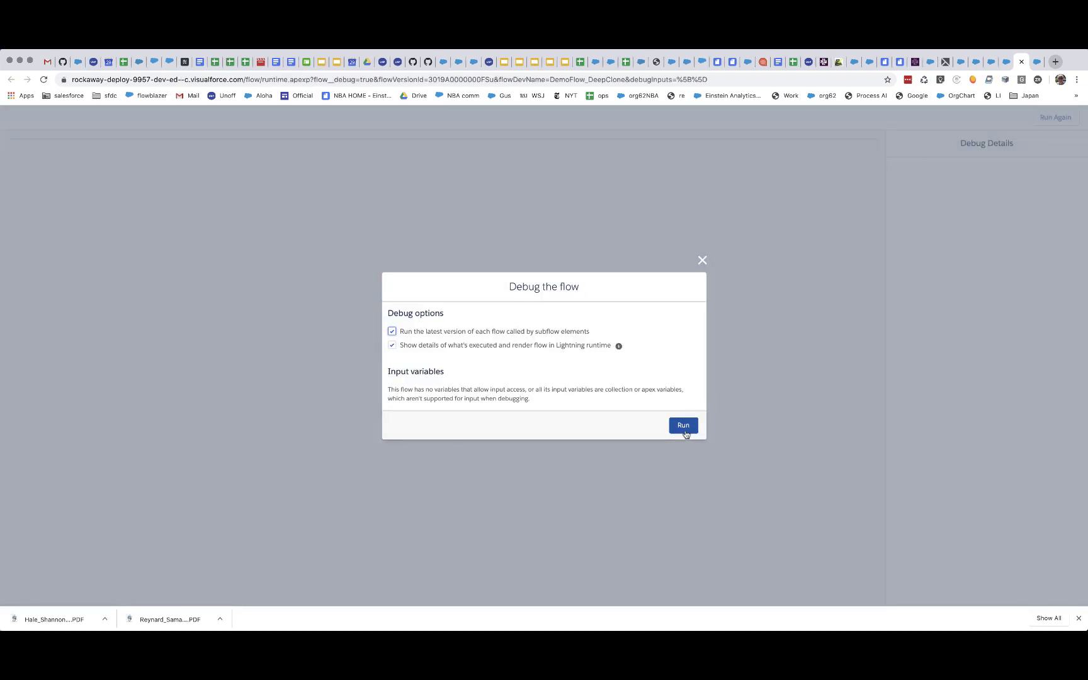
pyautogui.click(681, 425)
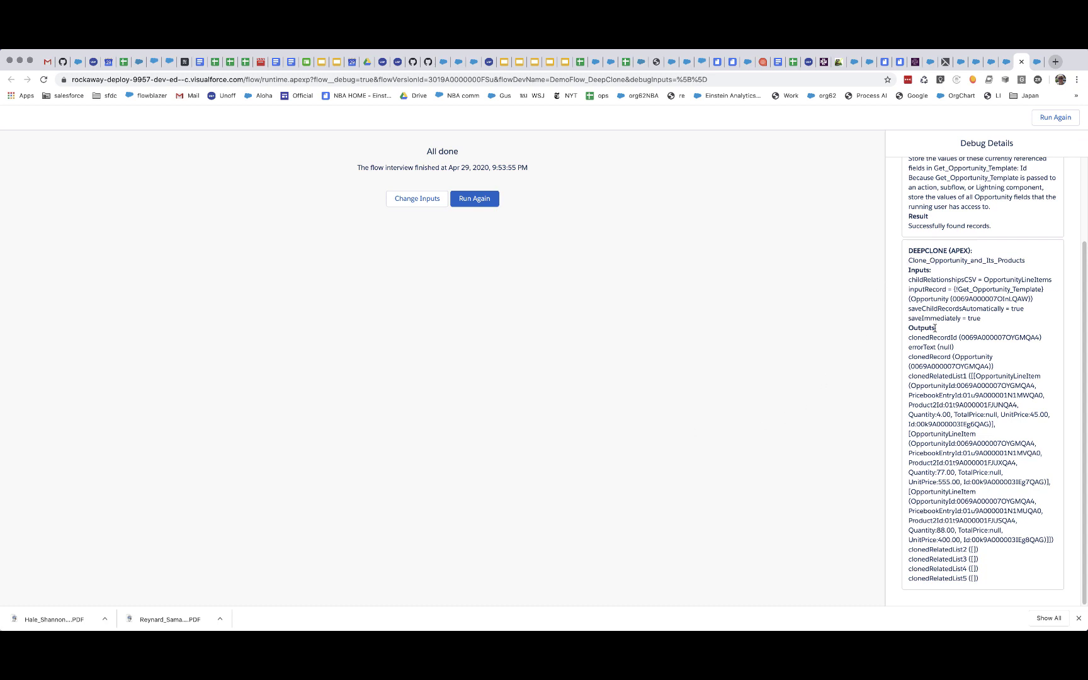
pyautogui.moveTo(908, 358); pyautogui.dragTo(998, 361)
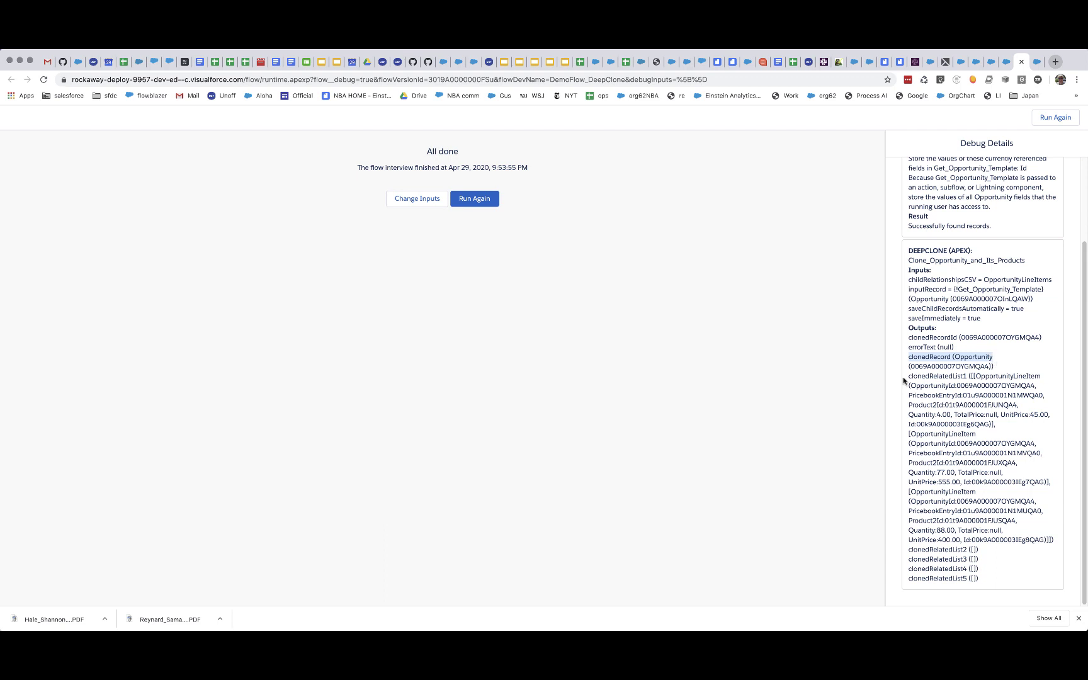
pyautogui.moveTo(908, 377); pyautogui.dragTo(975, 380)
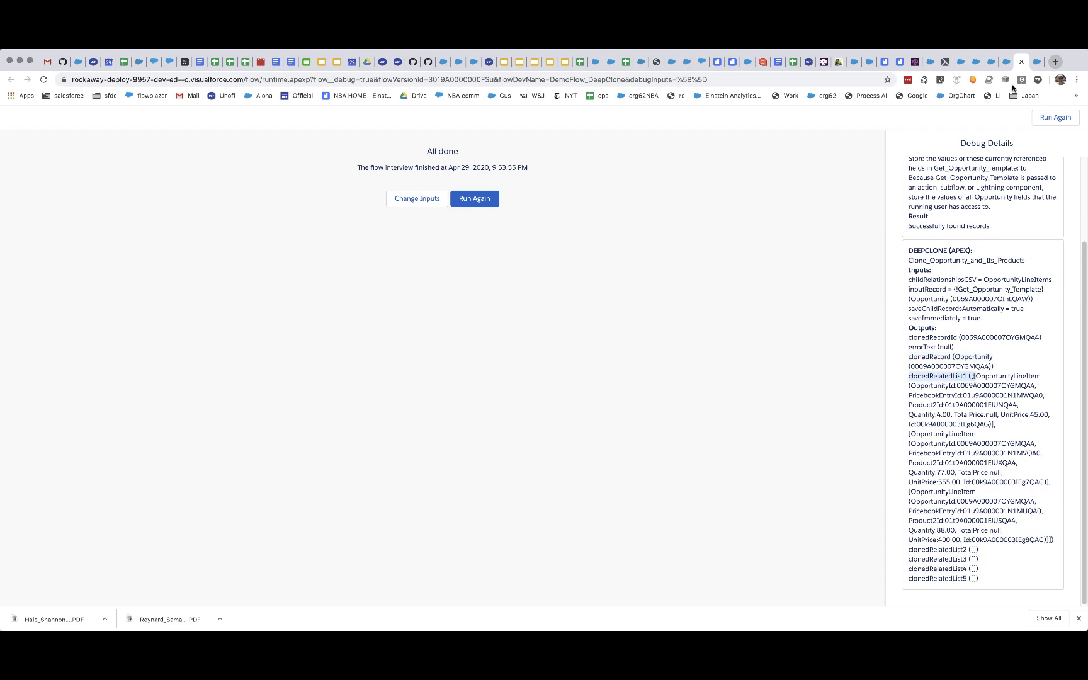
# Open the new HMS Victory Clone 04/29/2020 21:53 opportunity and its cloned Grog product
pyautogui.click(1007, 65)
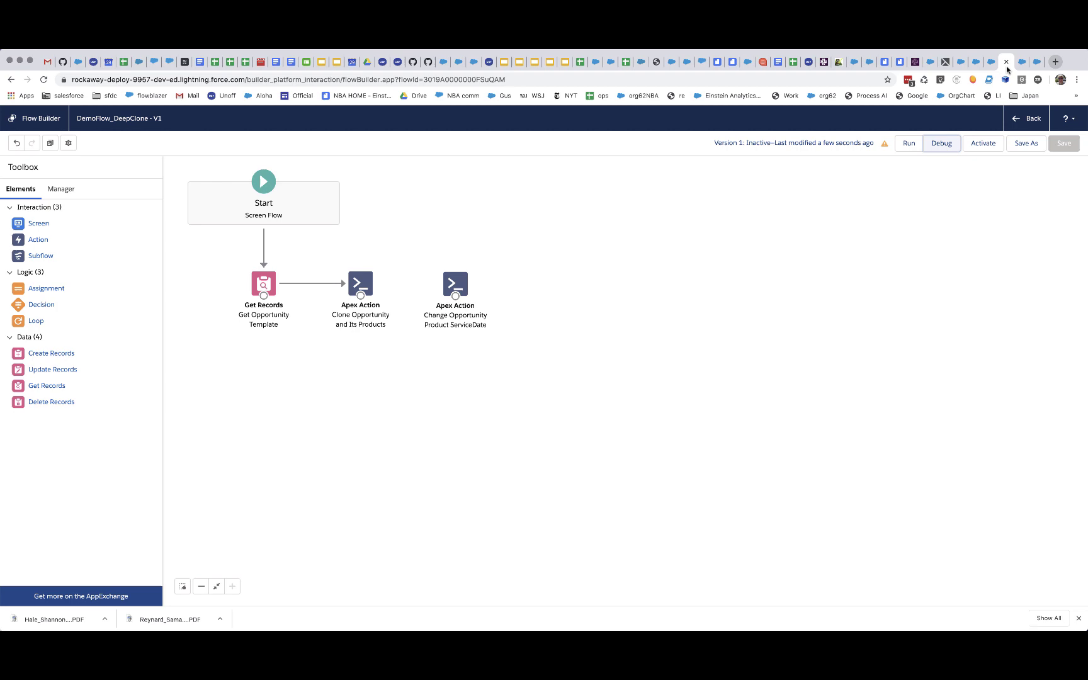
pyautogui.click(990, 66)
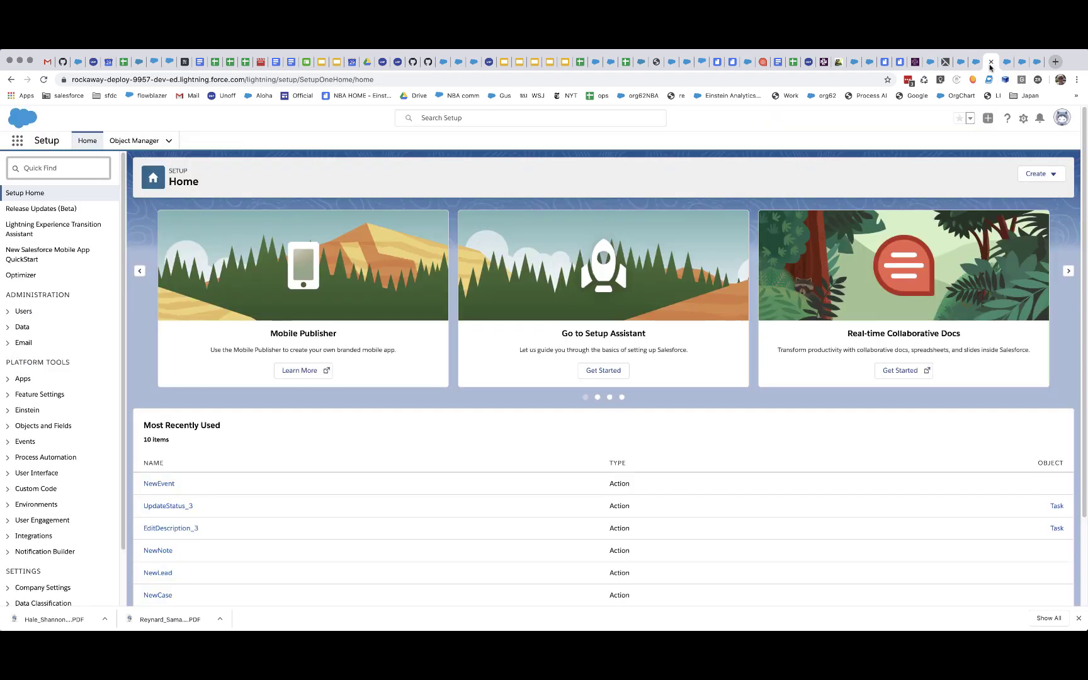
pyautogui.click(974, 65)
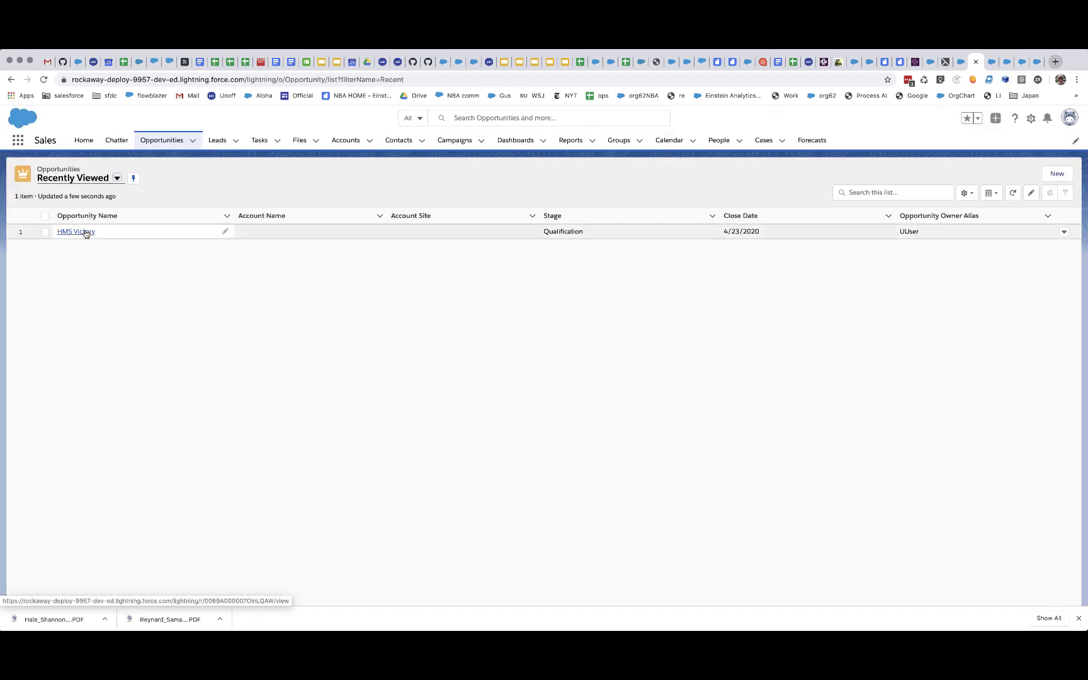
pyautogui.click(44, 81)
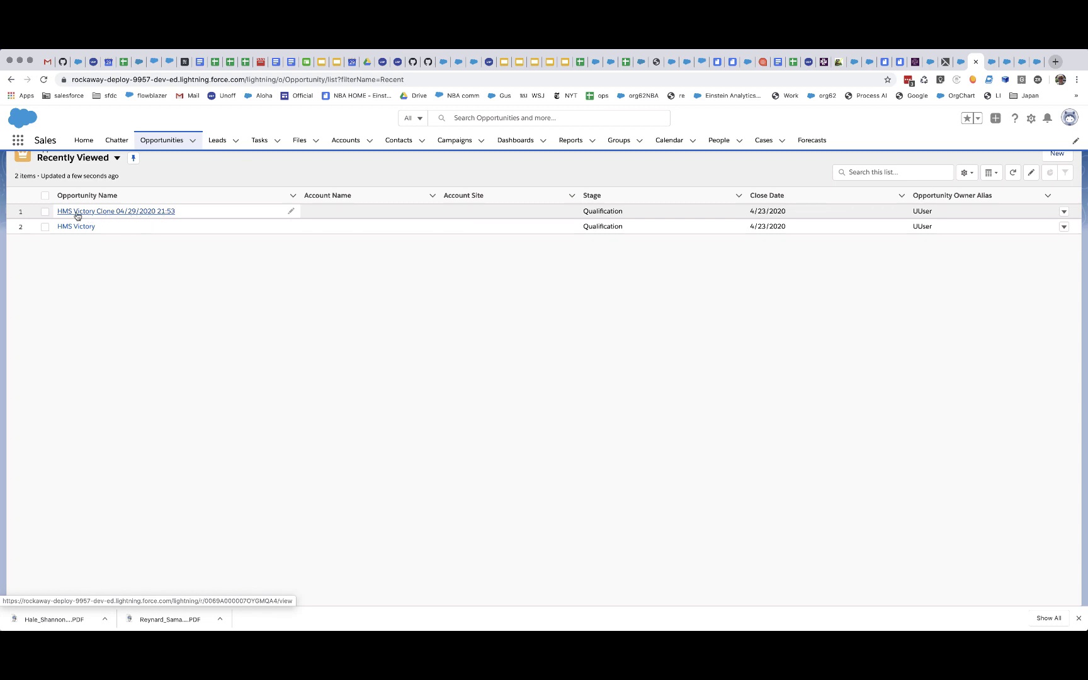
pyautogui.scroll(1, 77, 215)
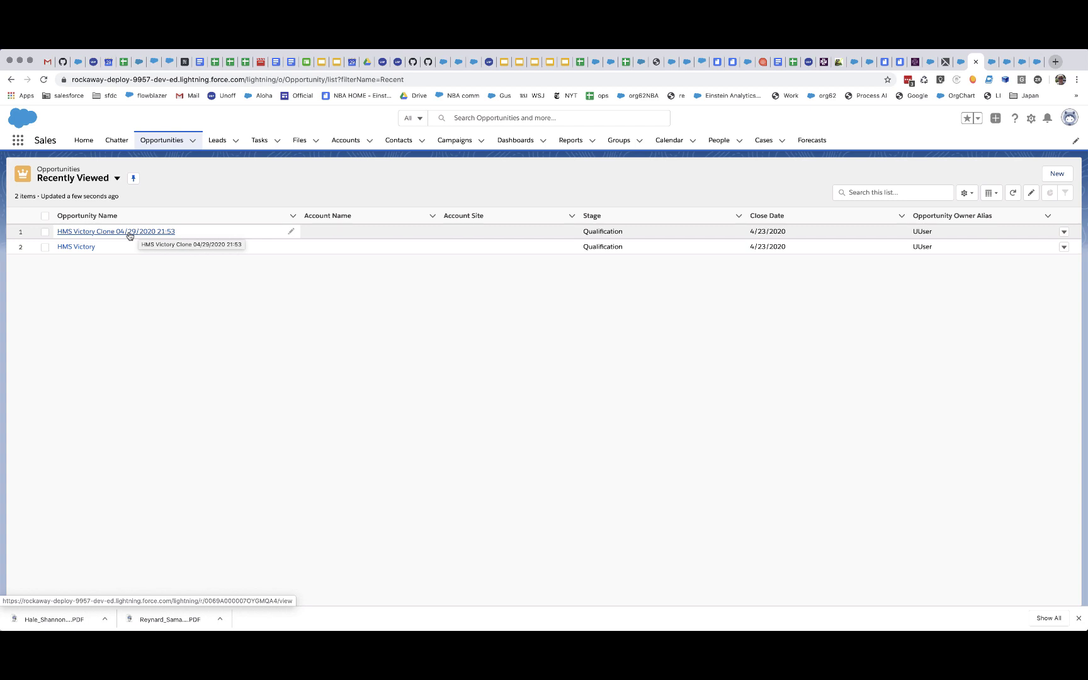
pyautogui.click(130, 233)
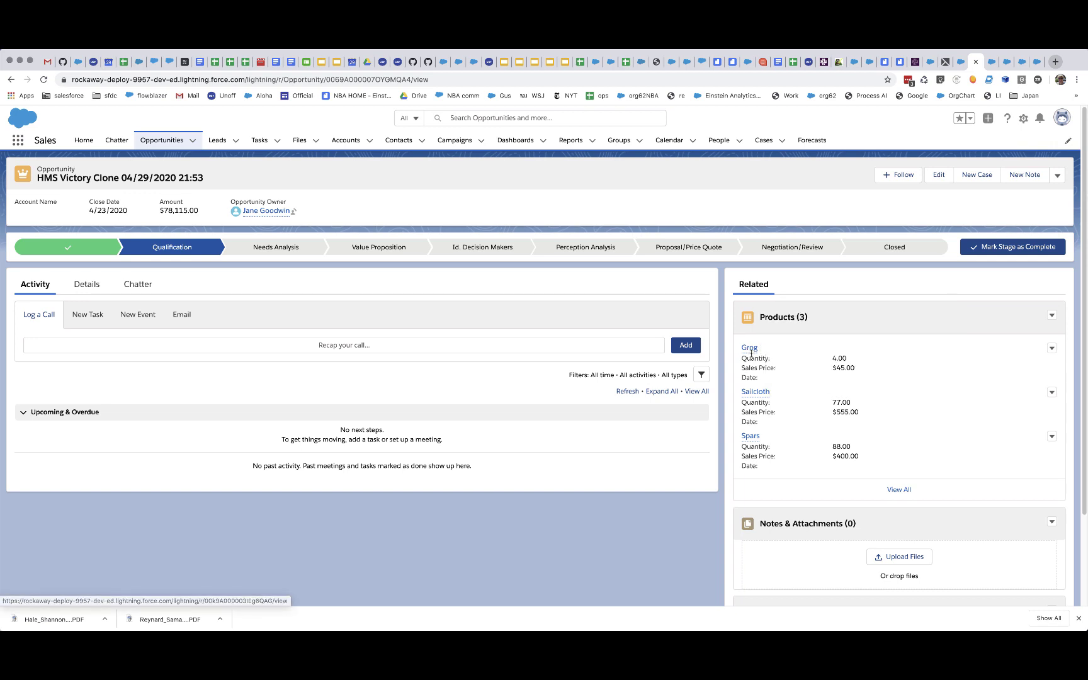
pyautogui.click(749, 348)
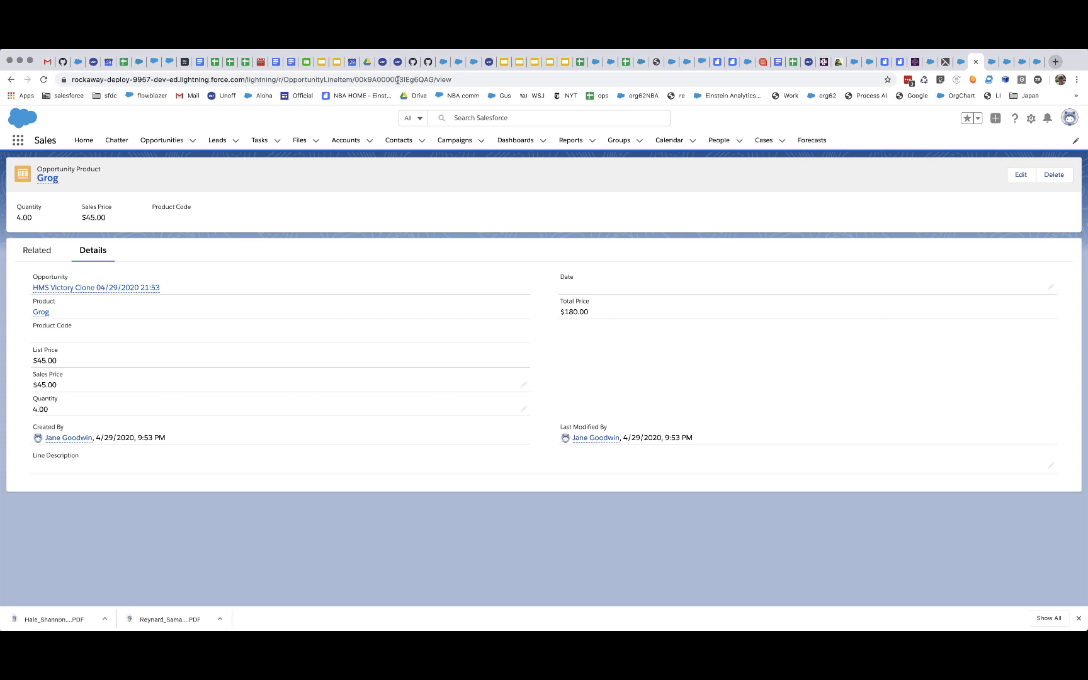
pyautogui.moveTo(399, 80); pyautogui.dragTo(432, 80)
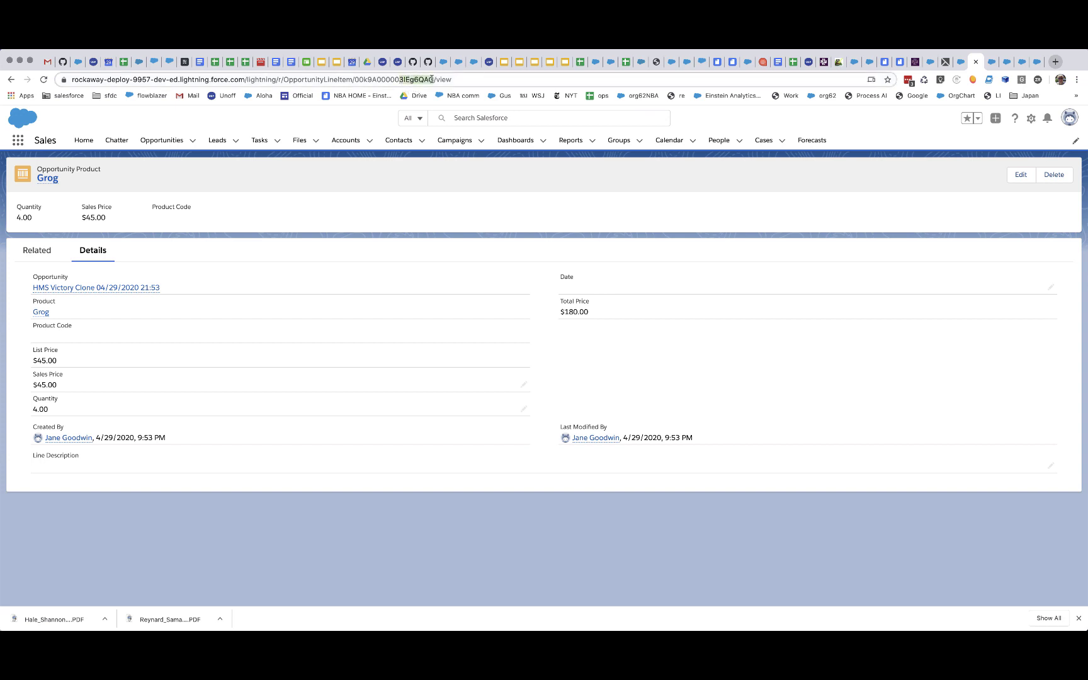
# Check the original HMS Victory's Grog product, whose Date is empty, then go back to the flow
pyautogui.click(174, 143)
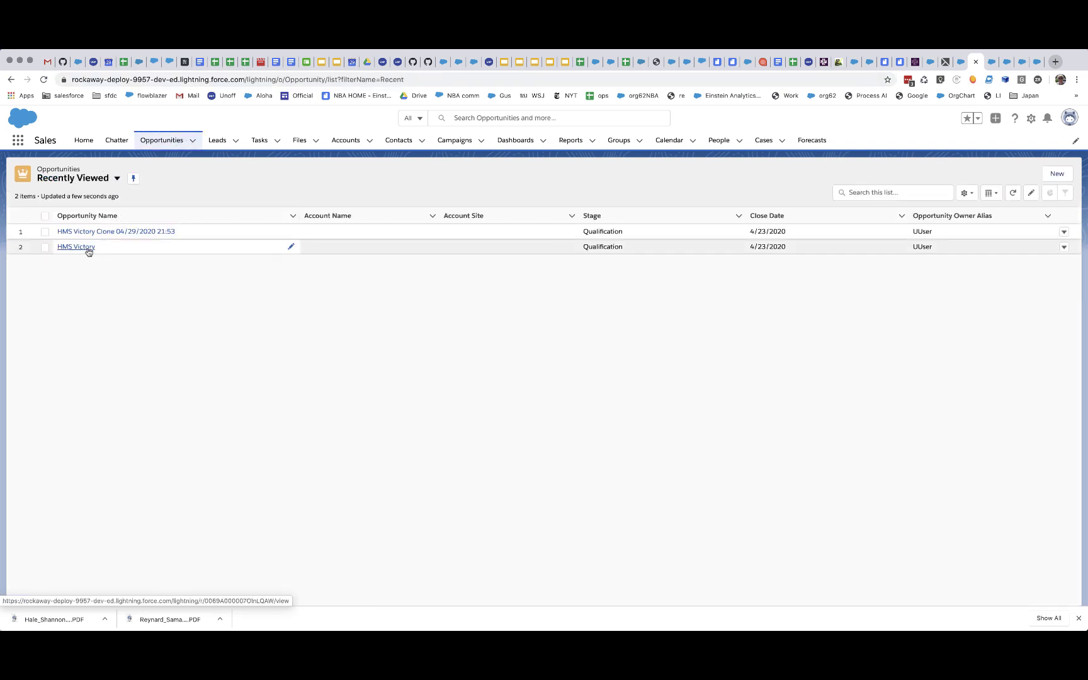
pyautogui.click(87, 247)
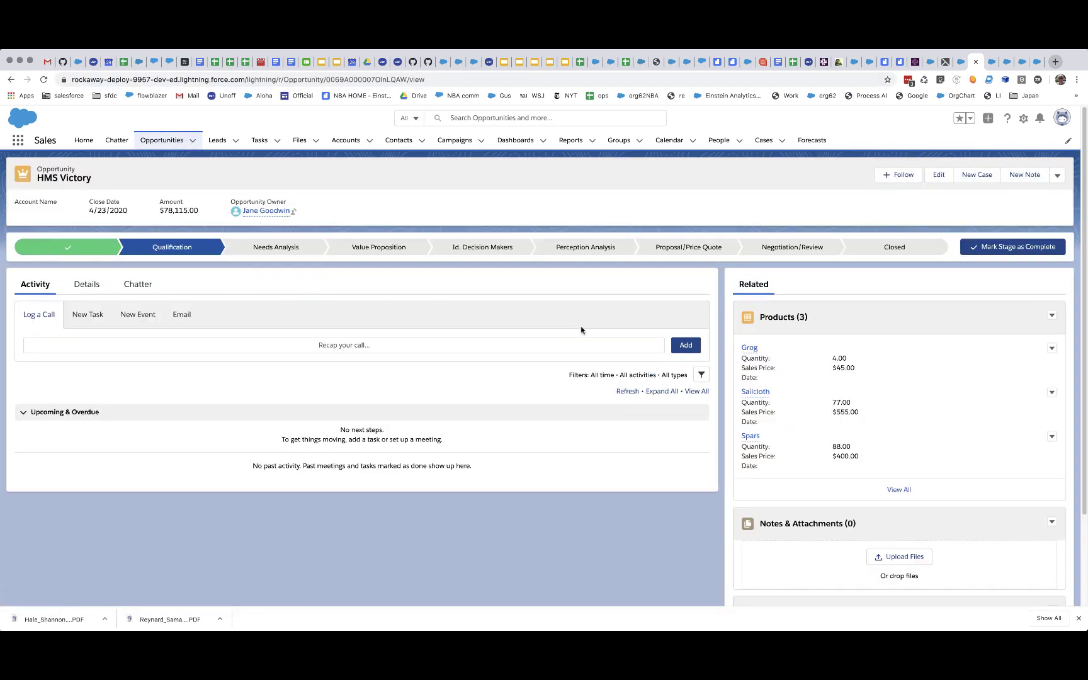
pyautogui.click(749, 348)
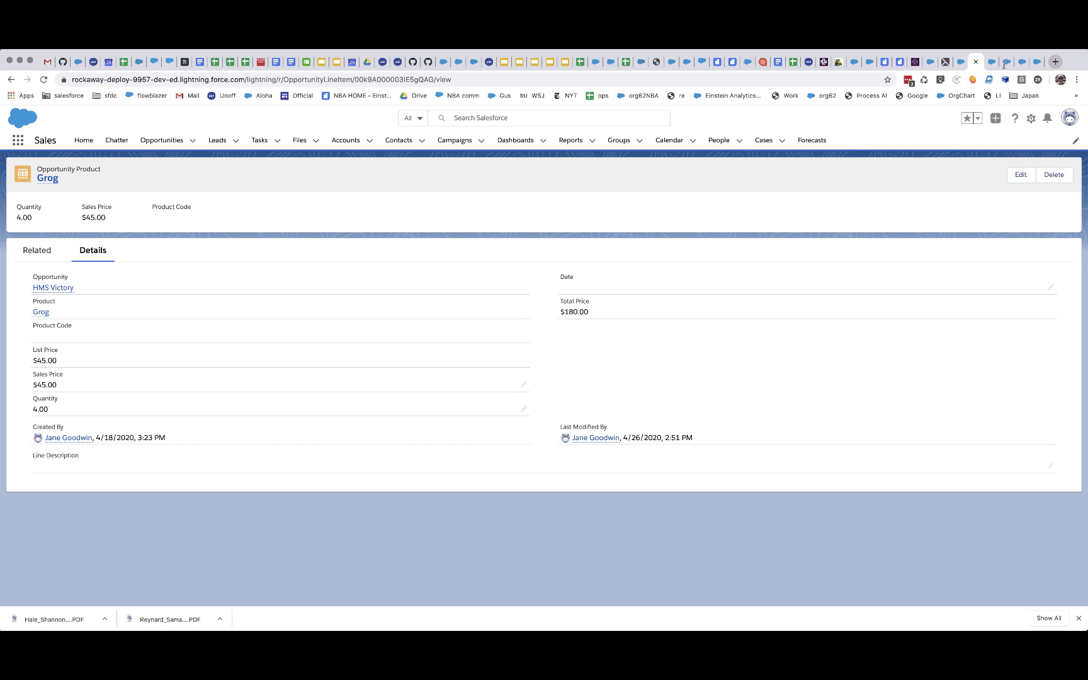
pyautogui.click(1004, 63)
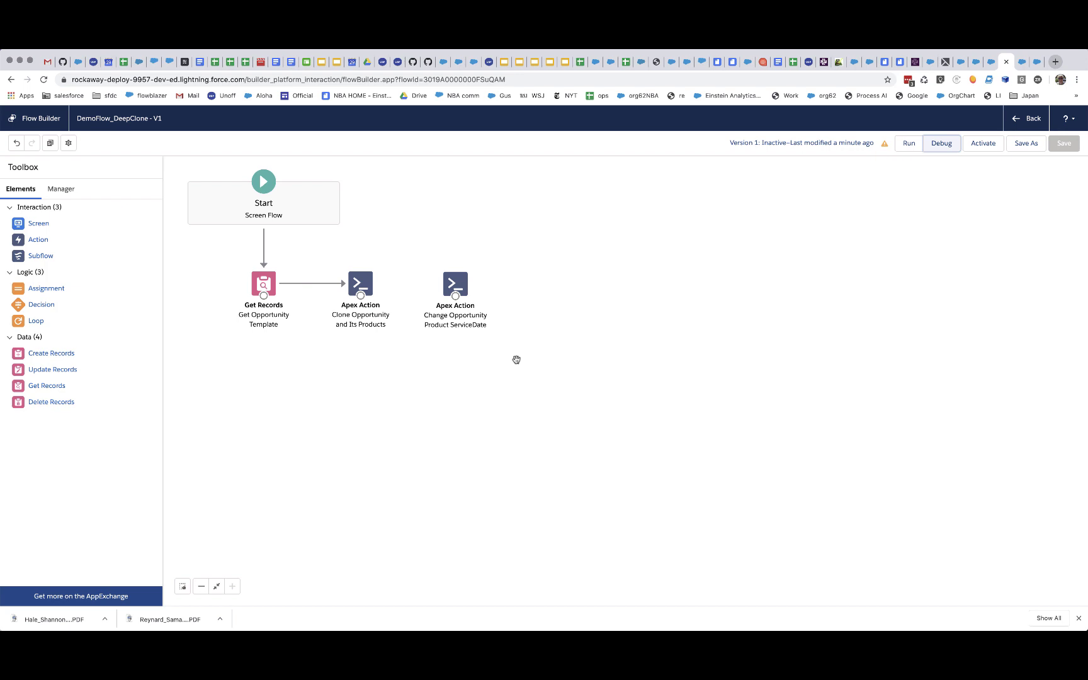
# Inspect the ServiceDate MapCollection action's keyValuePairs value "ServiceDate" : "{!formulaToday}"
pyautogui.doubleClick(456, 283)
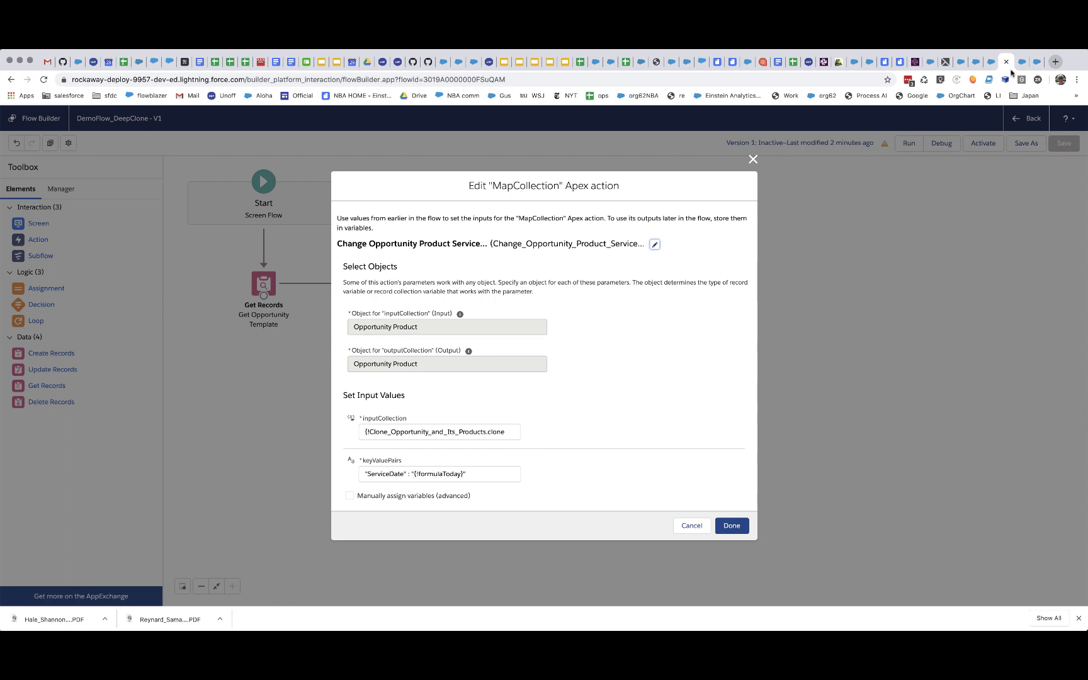
pyautogui.click(979, 66)
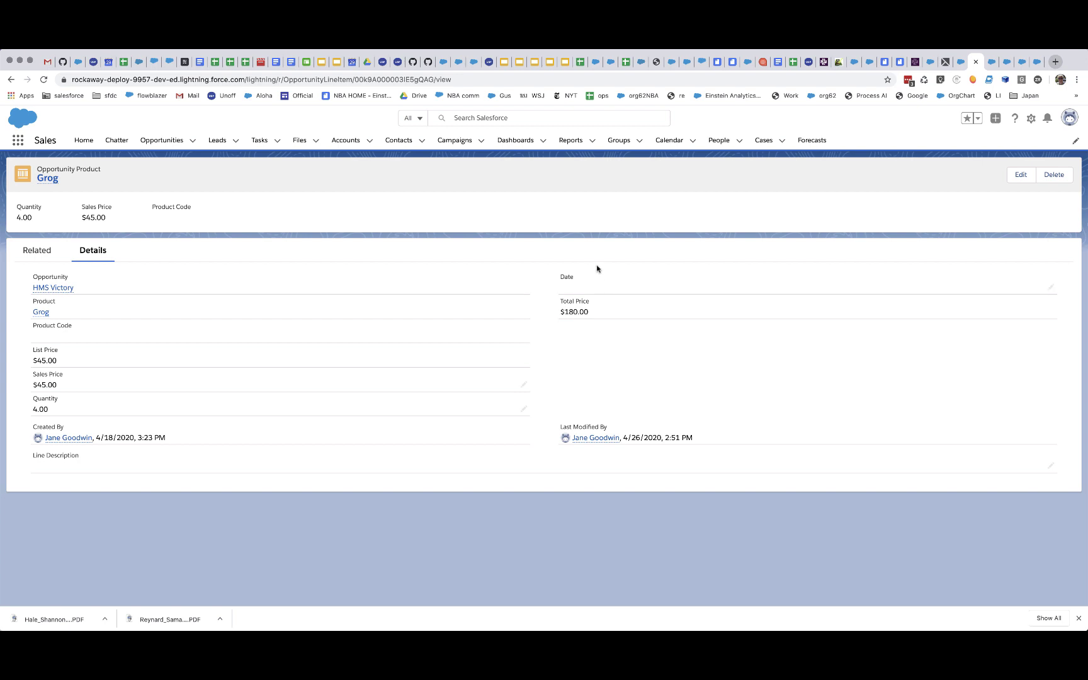
pyautogui.click(1002, 63)
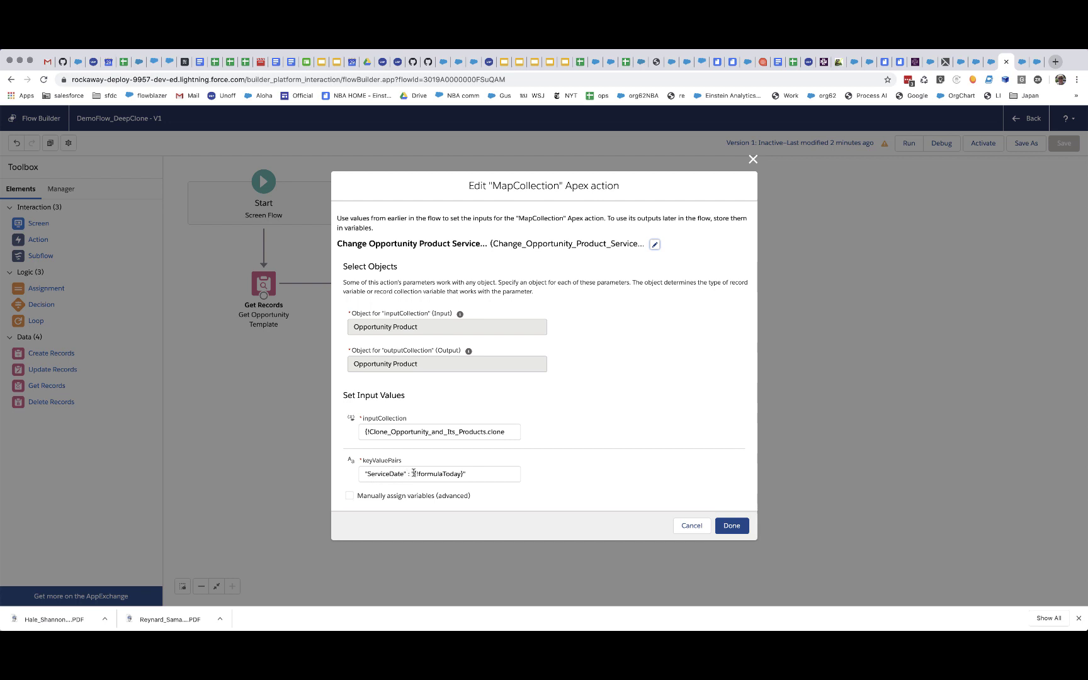
pyautogui.moveTo(414, 473); pyautogui.dragTo(472, 474)
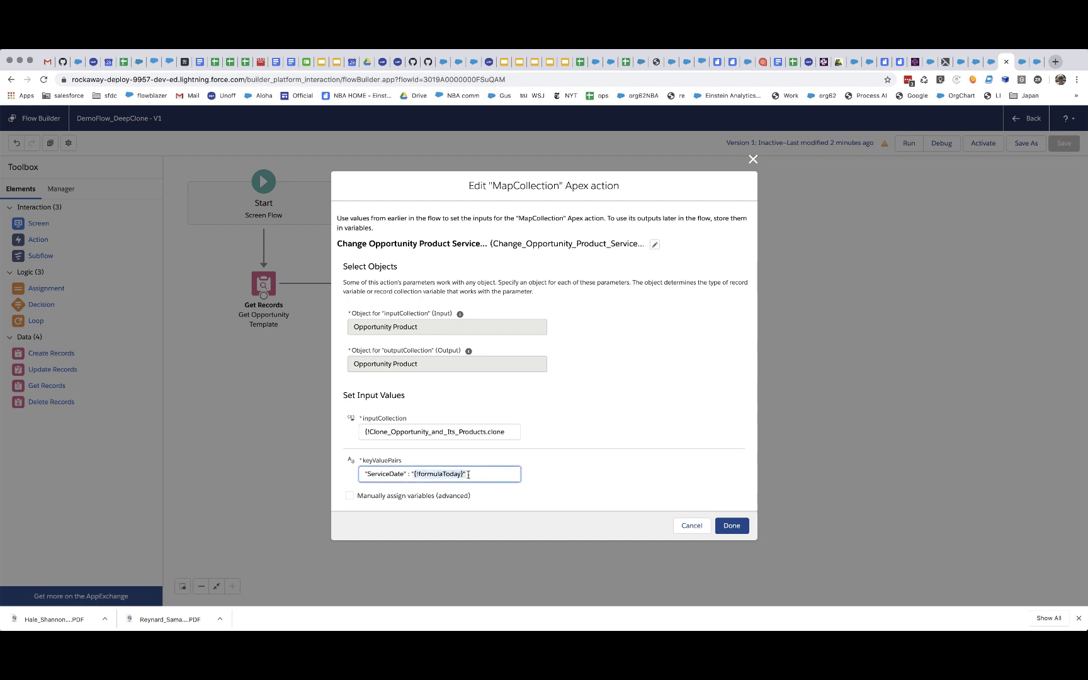
pyautogui.click(468, 474)
pyautogui.moveTo(470, 474); pyautogui.dragTo(369, 478)
# Close the action settings and confirm the formulaToday resource is the formula TODAY()
pyautogui.click(727, 527)
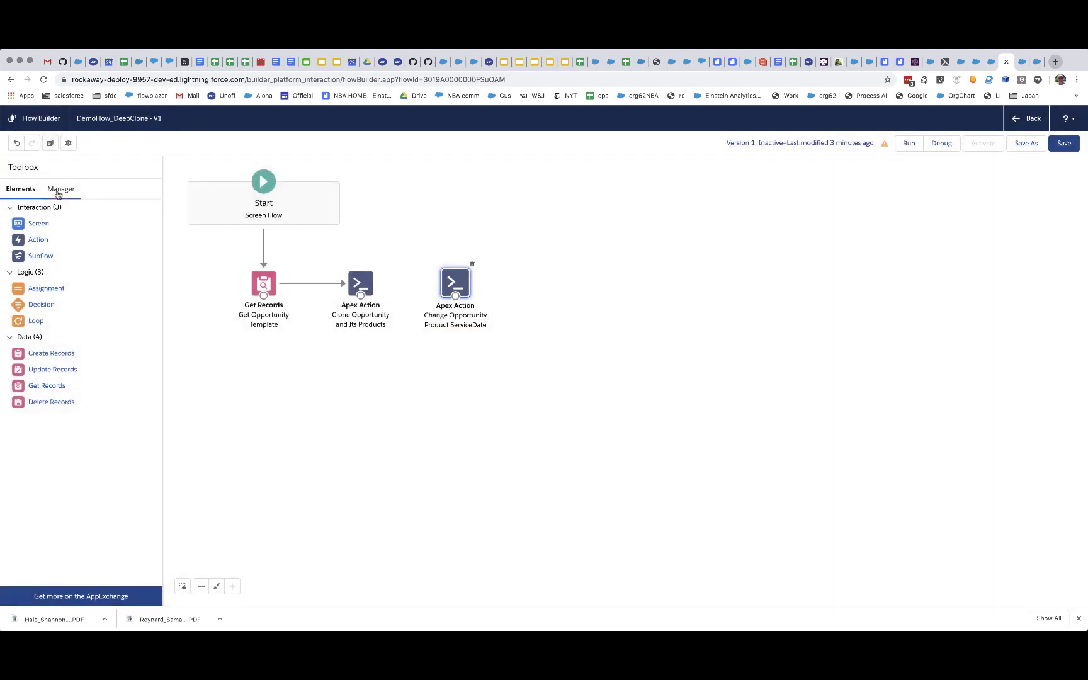
pyautogui.click(60, 188)
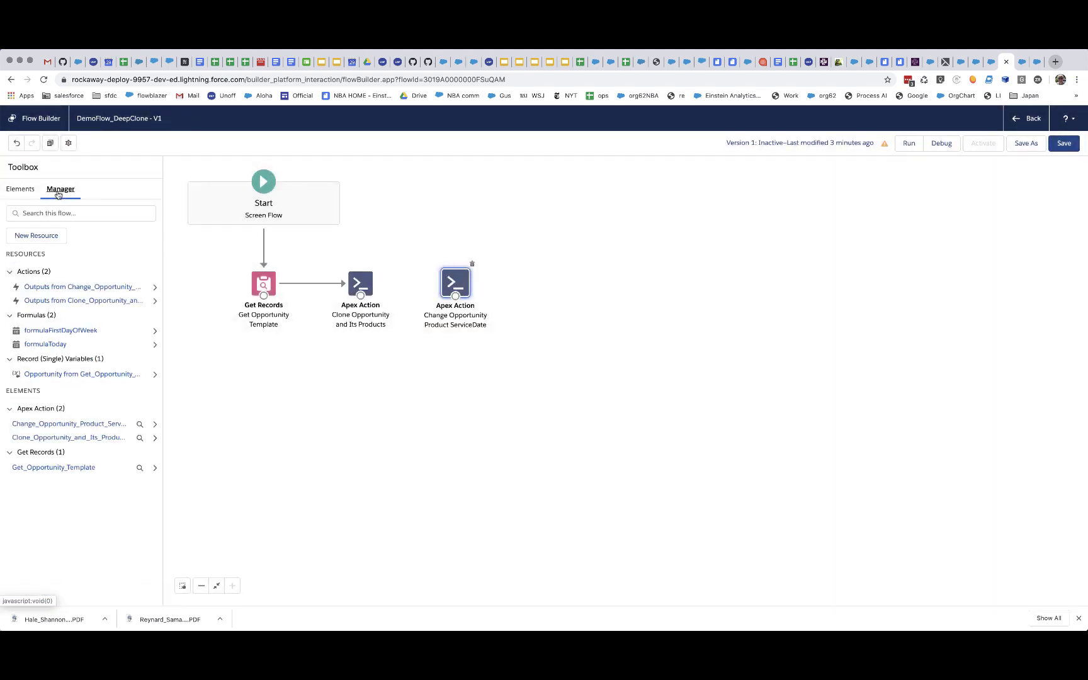
pyautogui.click(44, 344)
pyautogui.click(389, 386)
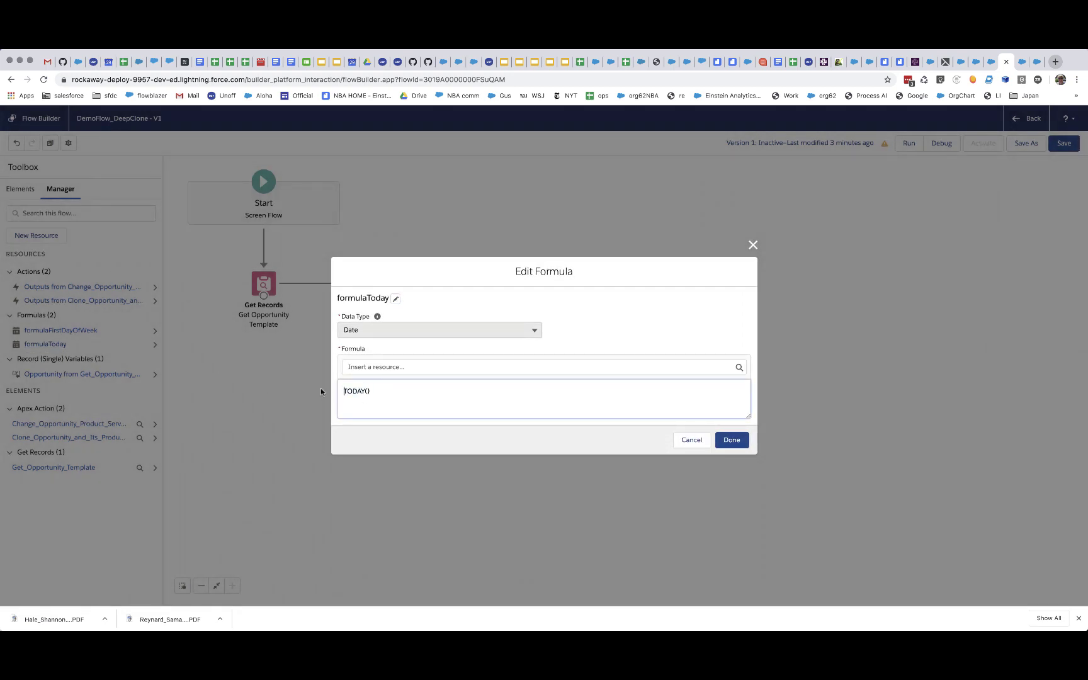
pyautogui.moveTo(342, 390); pyautogui.dragTo(374, 389)
pyautogui.click(691, 441)
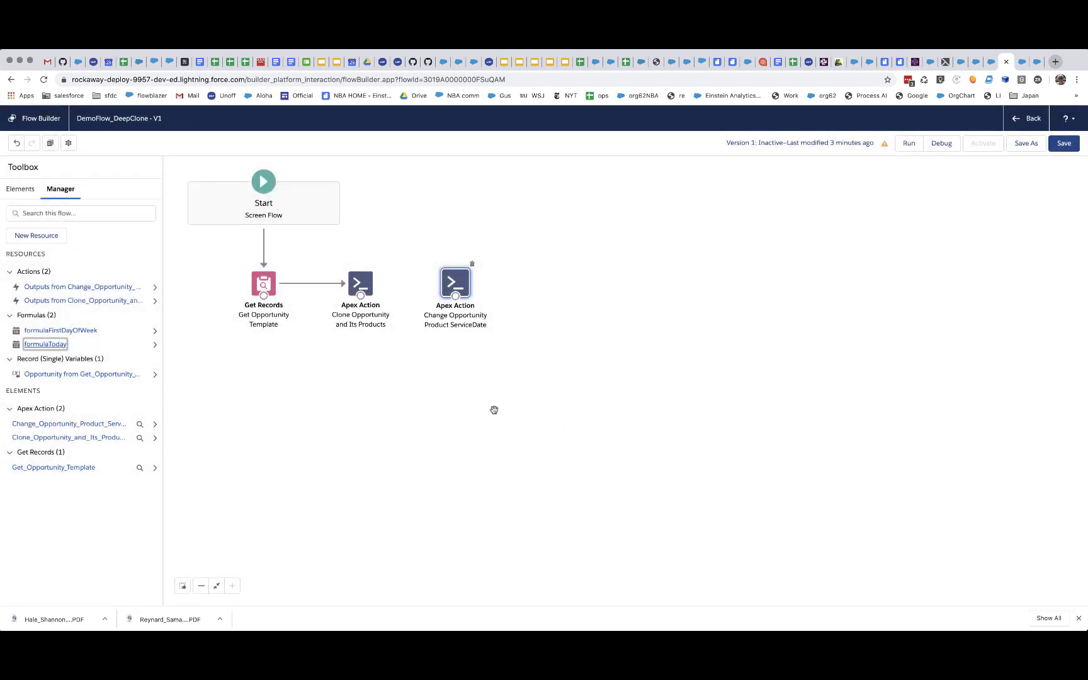
# Connect Clone Opportunity and Its Products to the Change Opportunity Product ServiceDate action
pyautogui.doubleClick(456, 285)
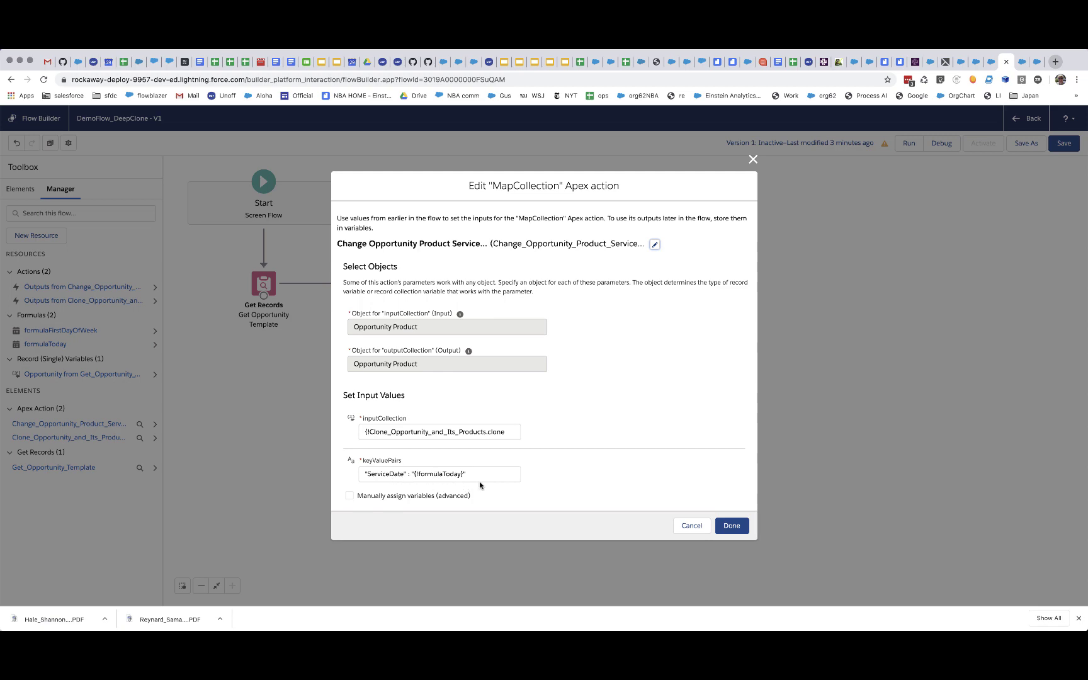
pyautogui.click(742, 525)
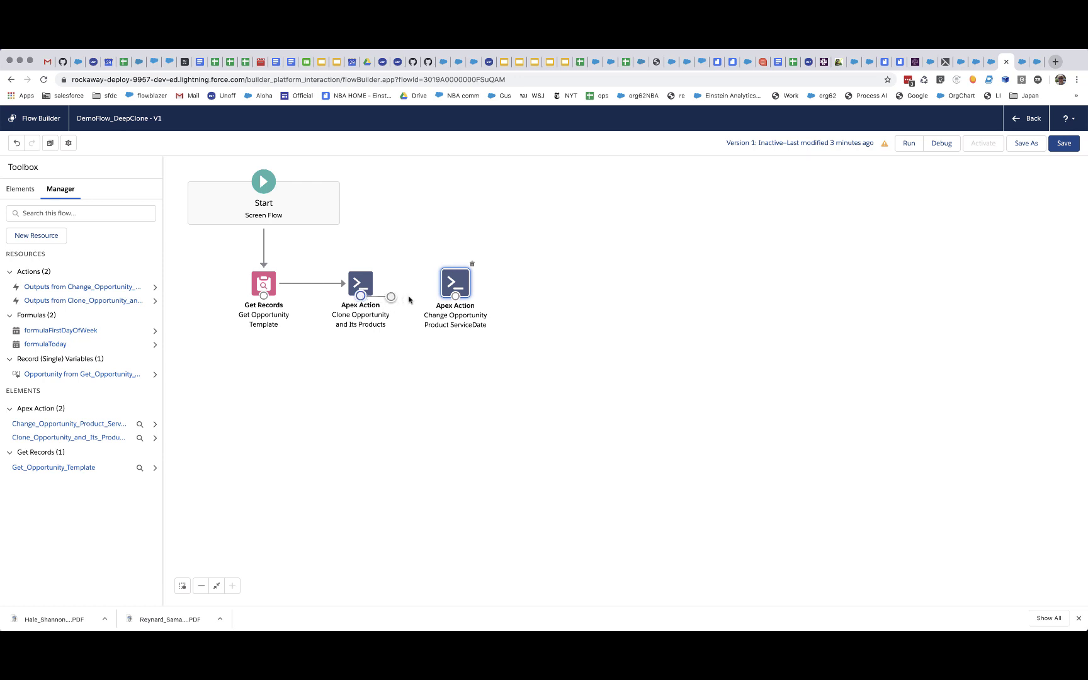
pyautogui.moveTo(409, 300); pyautogui.dragTo(453, 290)
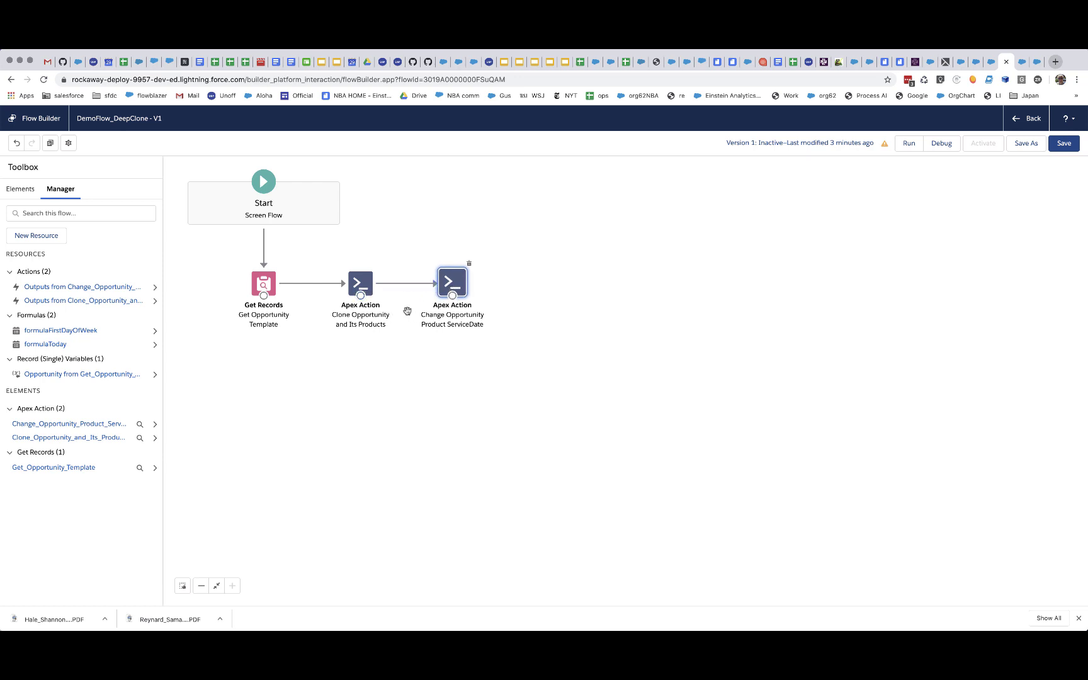
# Add an Update Records step, Update Modified Opportunity Products, updating the ServiceDate action's outputCollection
pyautogui.click(8, 191)
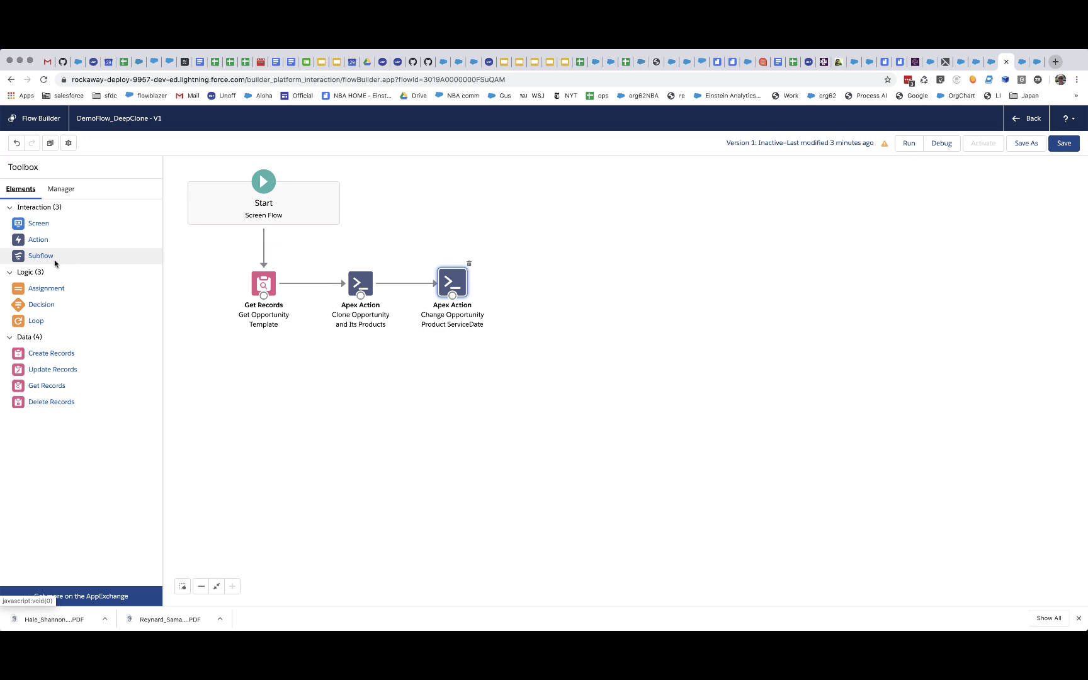
pyautogui.moveTo(66, 367); pyautogui.dragTo(502, 296)
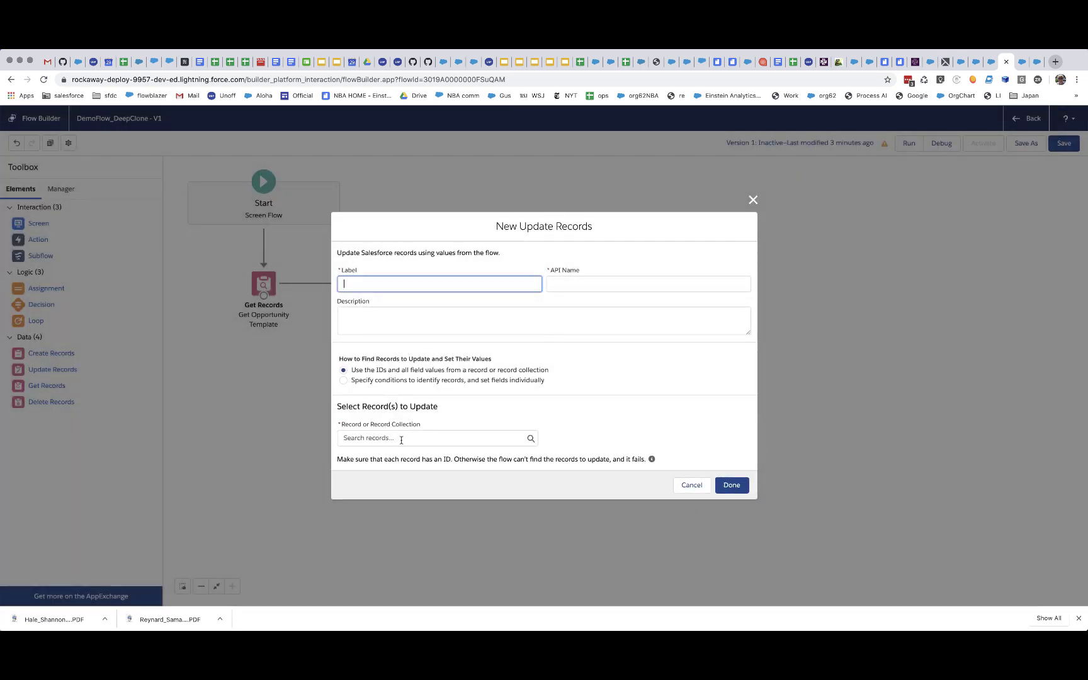
pyautogui.click(396, 442)
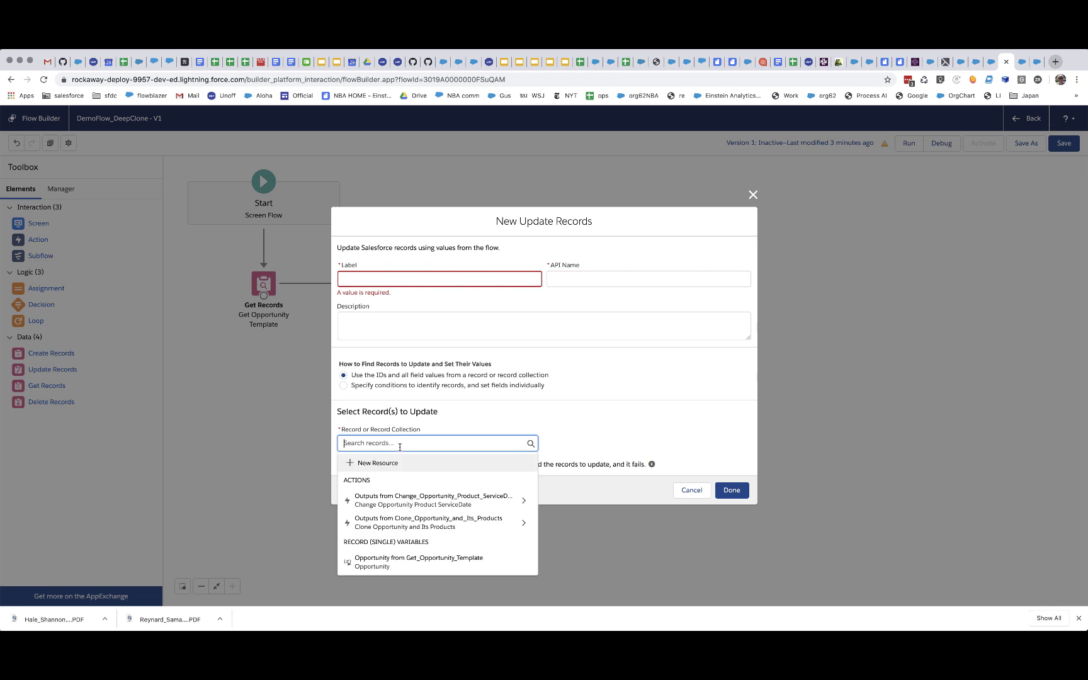
pyautogui.click(468, 500)
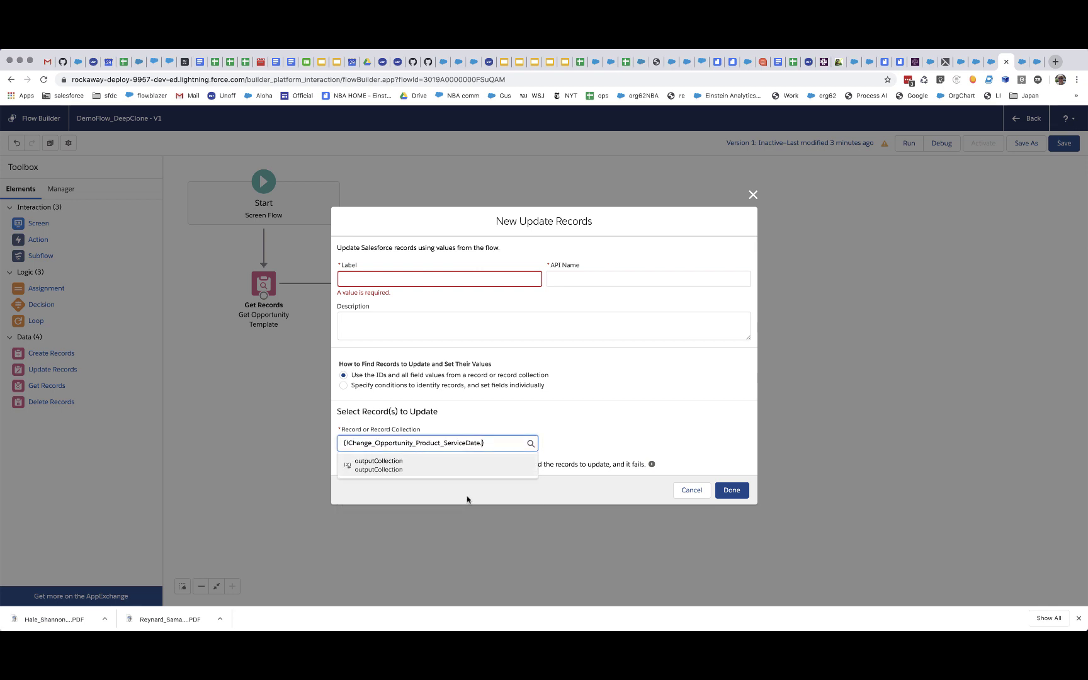
pyautogui.click(400, 460)
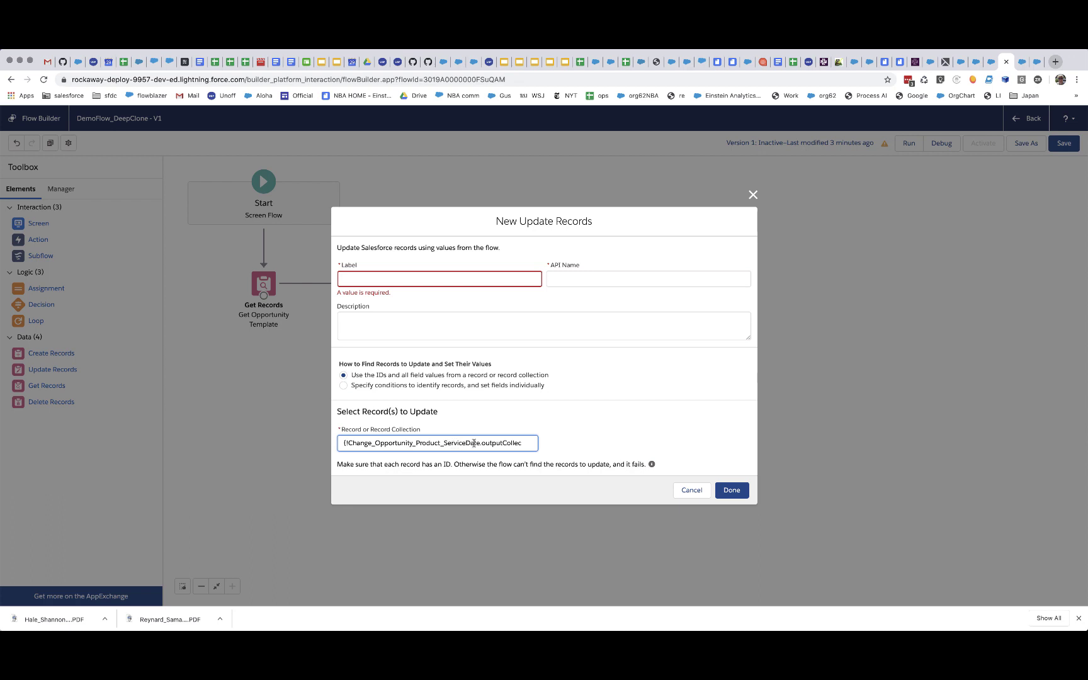
pyautogui.click(451, 279)
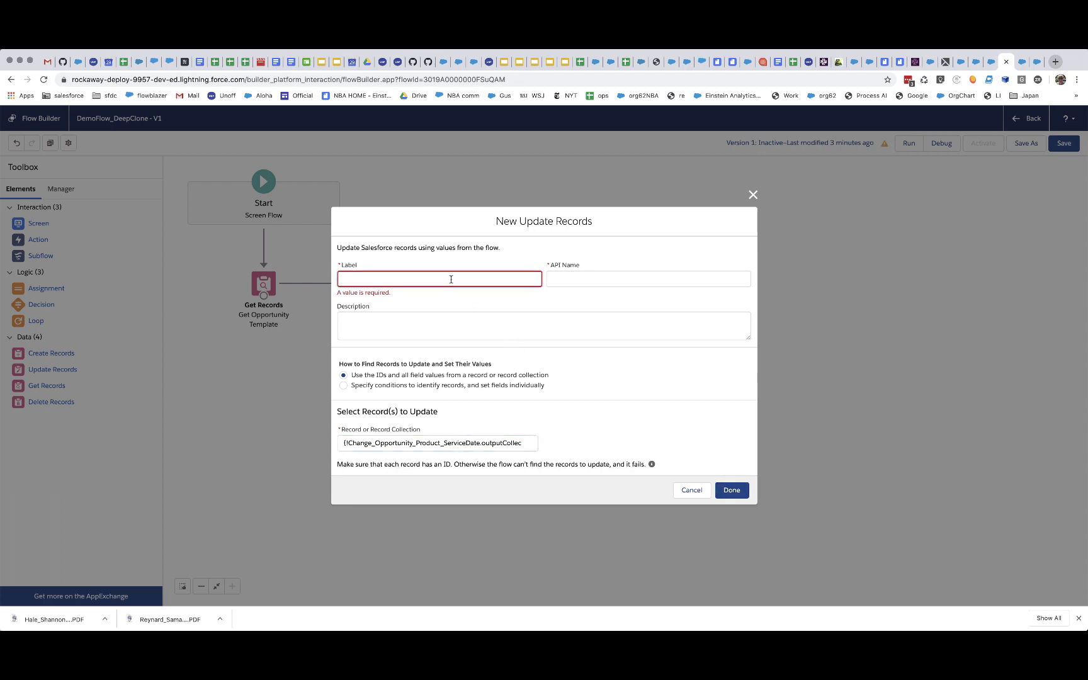
pyautogui.write('Update Modified Opportunity Productds')
pyautogui.press('Tab')
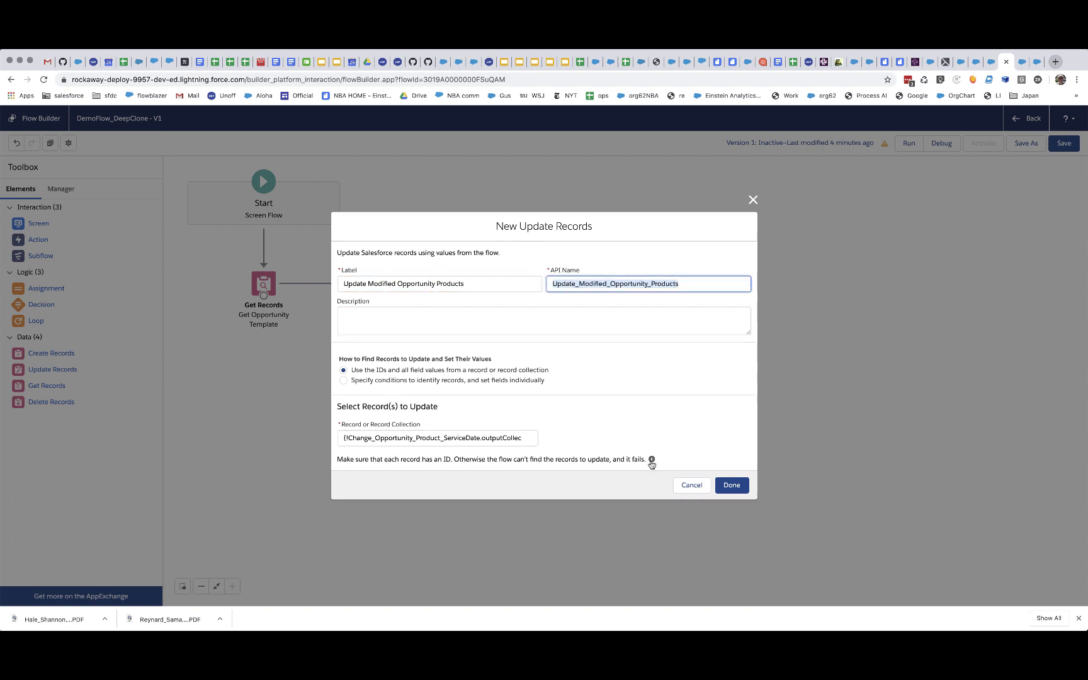
pyautogui.click(731, 484)
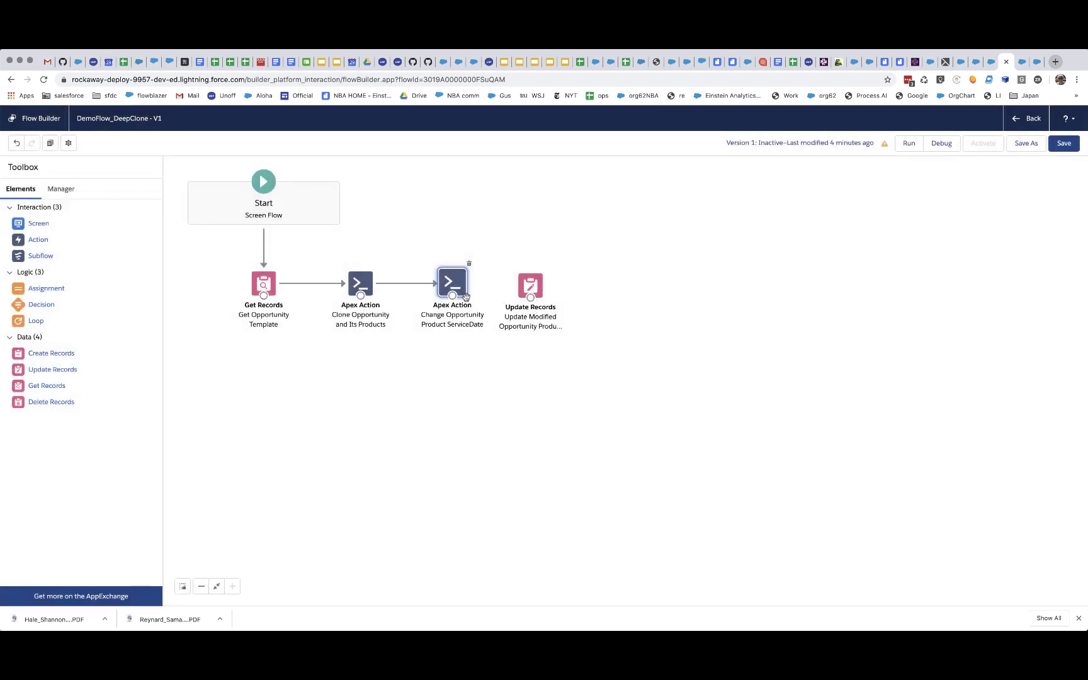
# Connect the ServiceDate action to the Update Records step and save the flow
pyautogui.moveTo(452, 295); pyautogui.dragTo(541, 286)
pyautogui.click(539, 286)
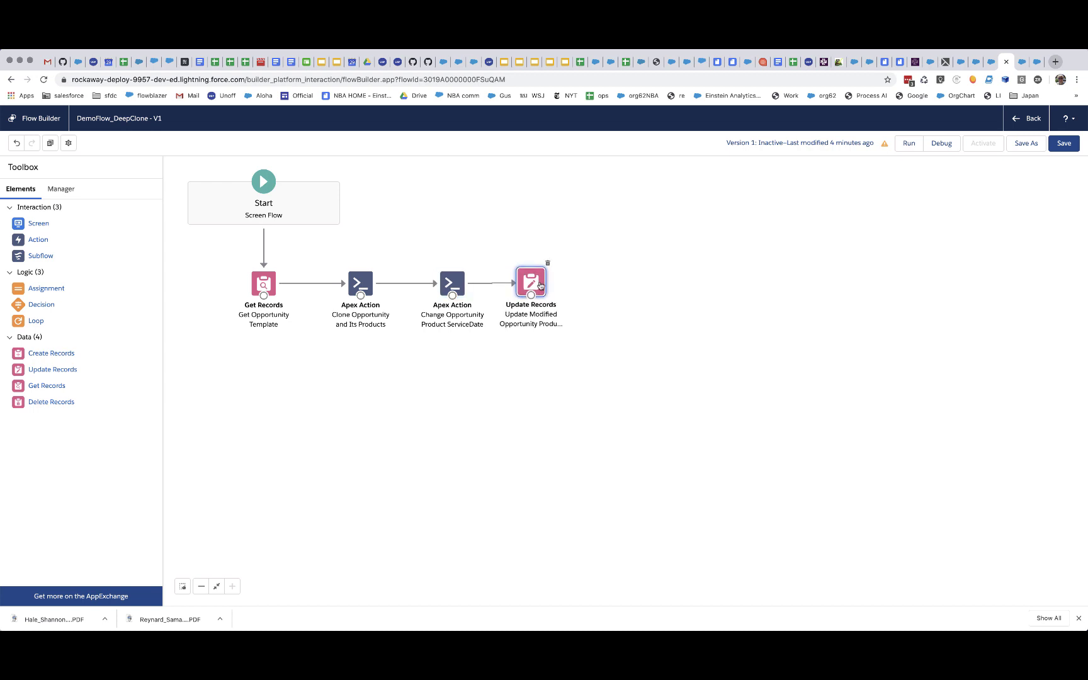
pyautogui.click(1069, 144)
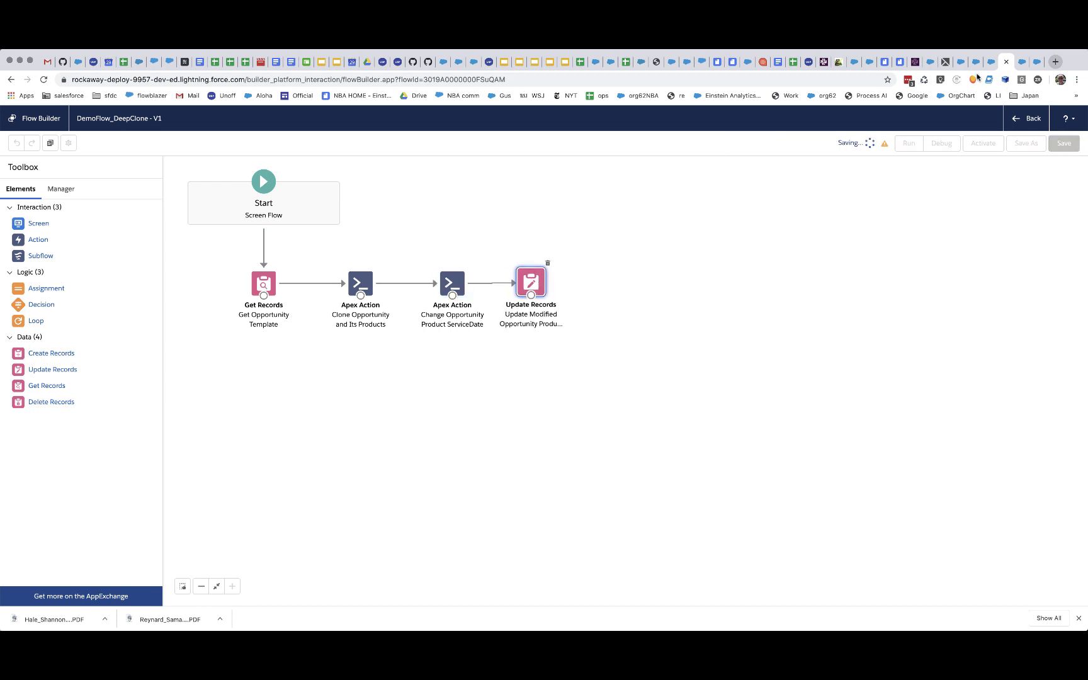
# Delete the HMS Victory Clone 04/29/2020 21:53 opportunity from the Recently Viewed list
pyautogui.click(977, 63)
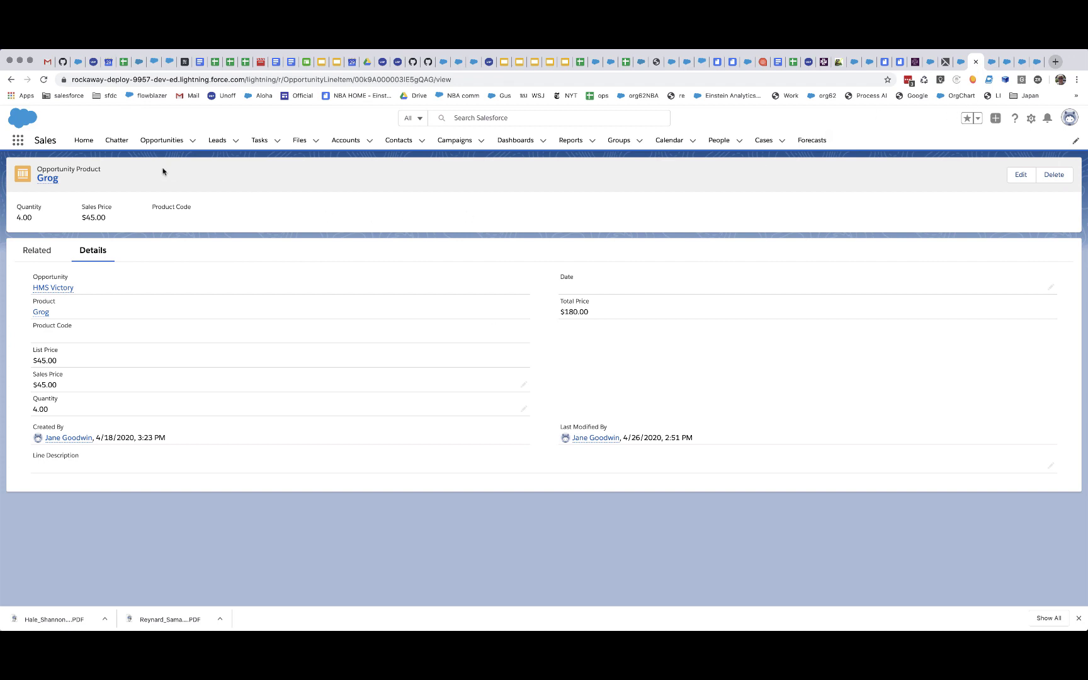
pyautogui.click(175, 141)
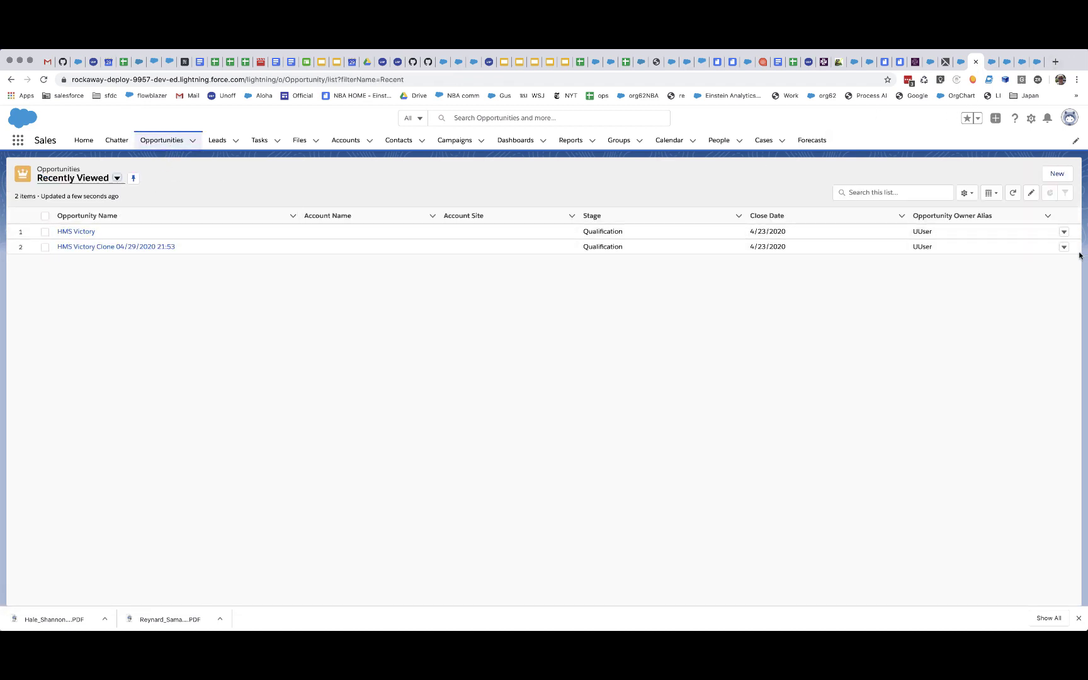
pyautogui.click(1064, 246)
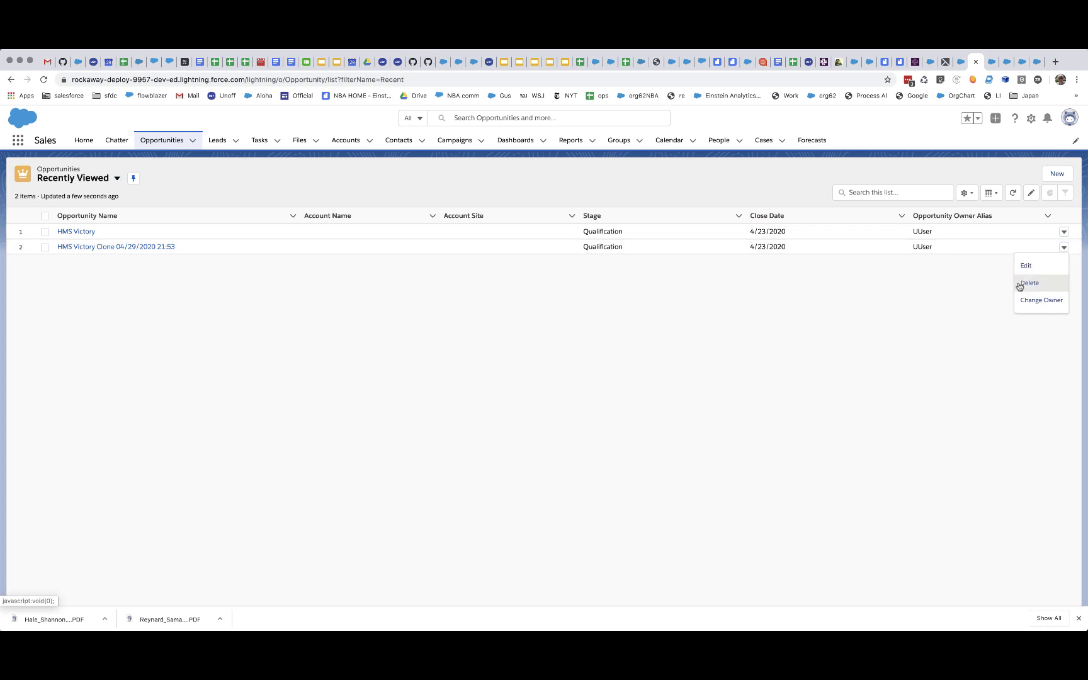
pyautogui.click(1020, 285)
pyautogui.click(680, 383)
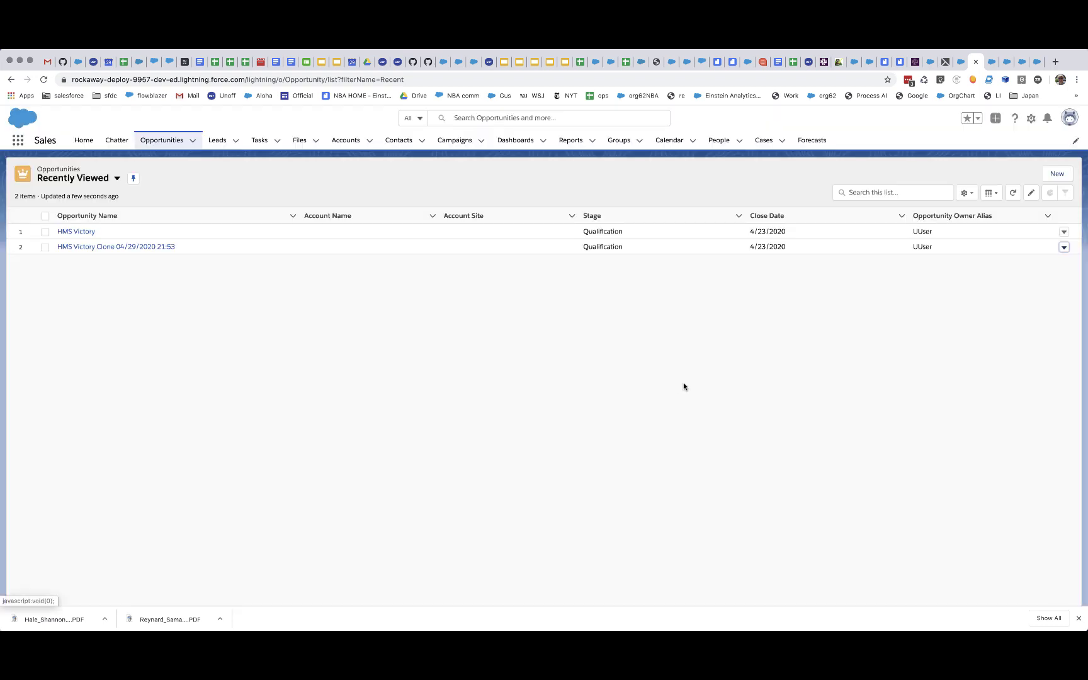
# Review the flow debug results tab, then close it
pyautogui.click(1022, 61)
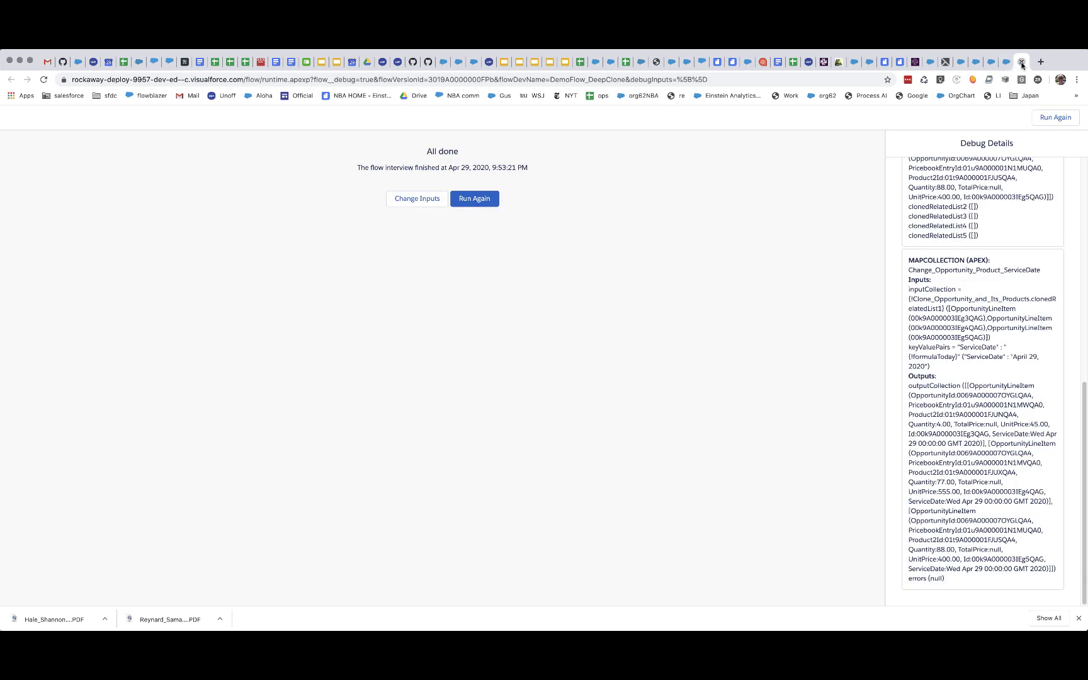
pyautogui.click(1021, 62)
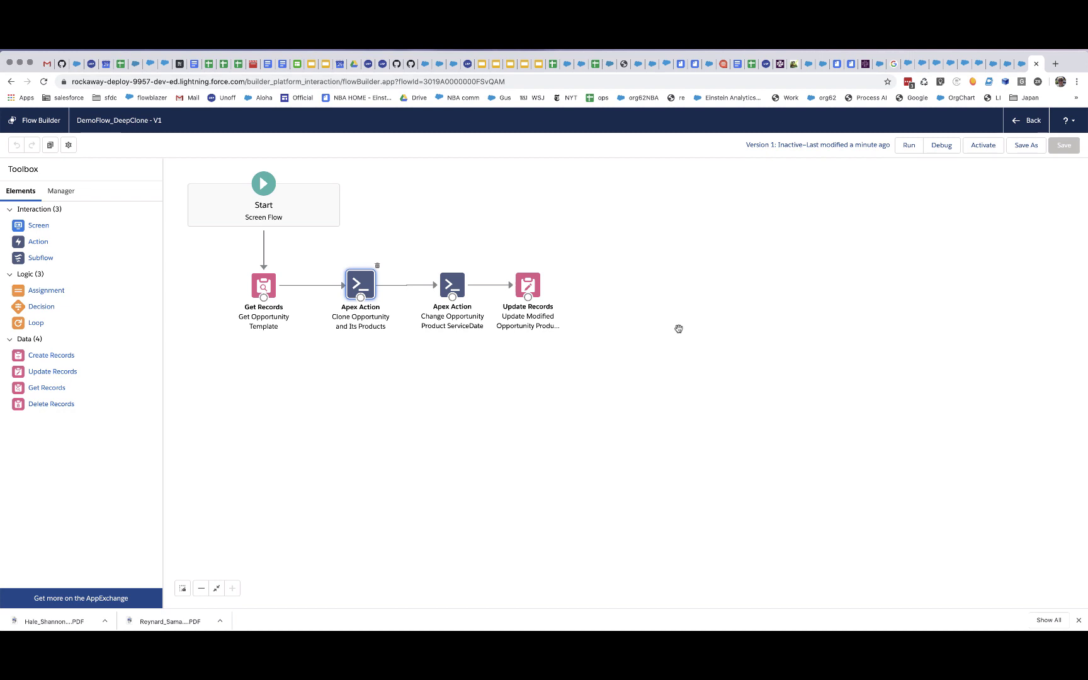
# Remove the Update Records element and set DeepClone's saveChildRecordsAutomatically to {!$GlobalConstant.False}
pyautogui.click(524, 283)
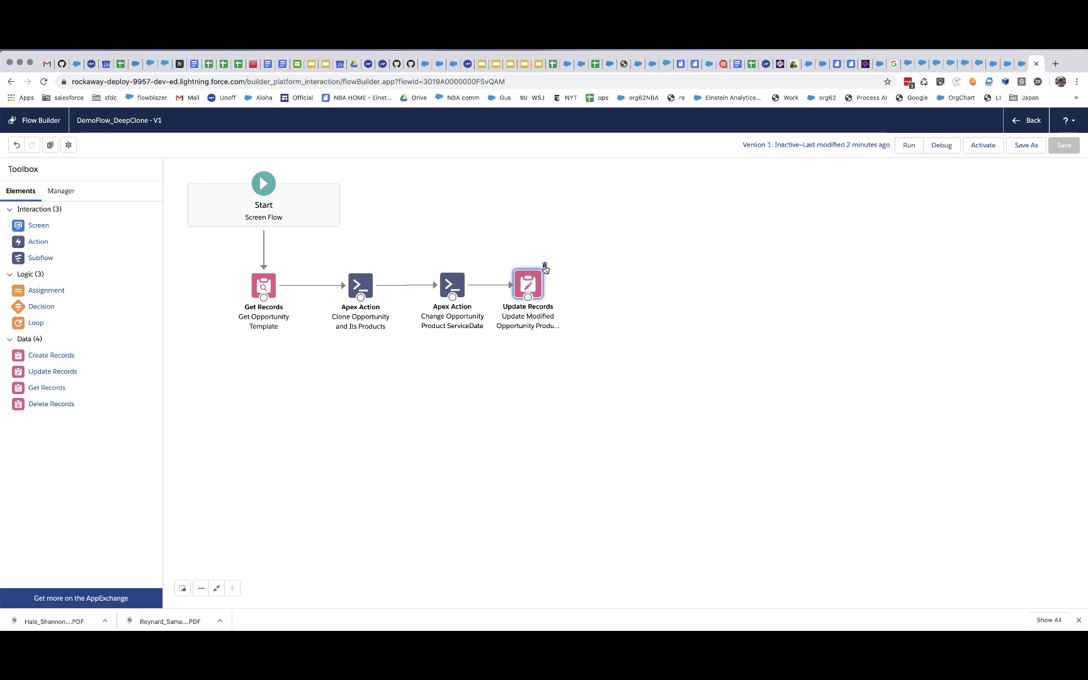
pyautogui.click(544, 265)
pyautogui.doubleClick(360, 284)
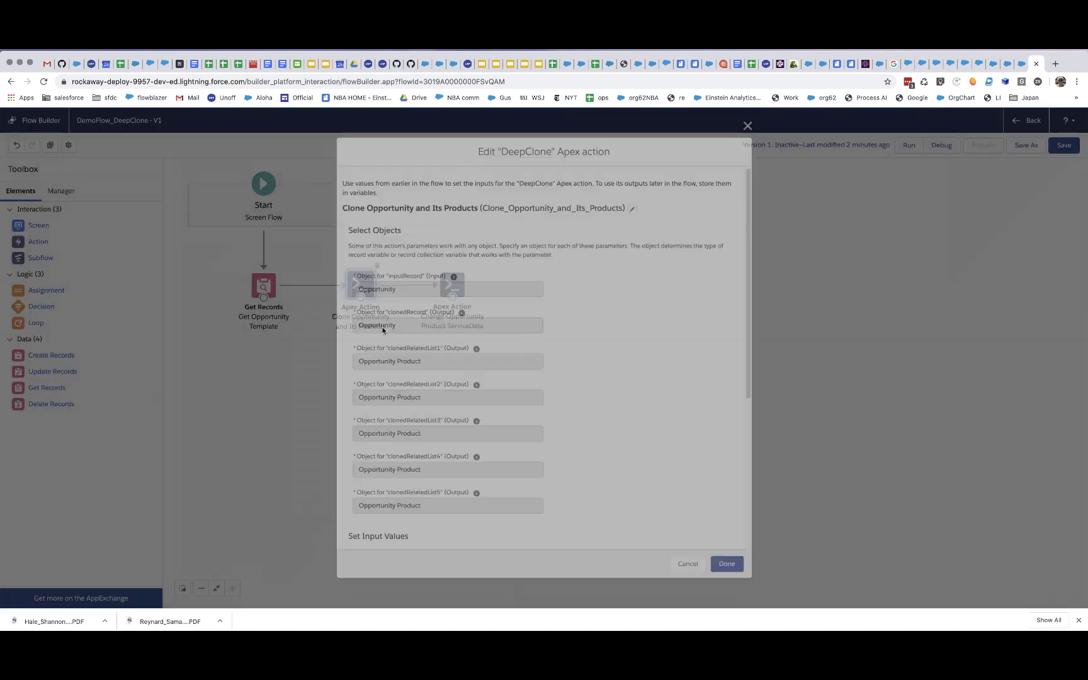
pyautogui.scroll(-5, 387, 408)
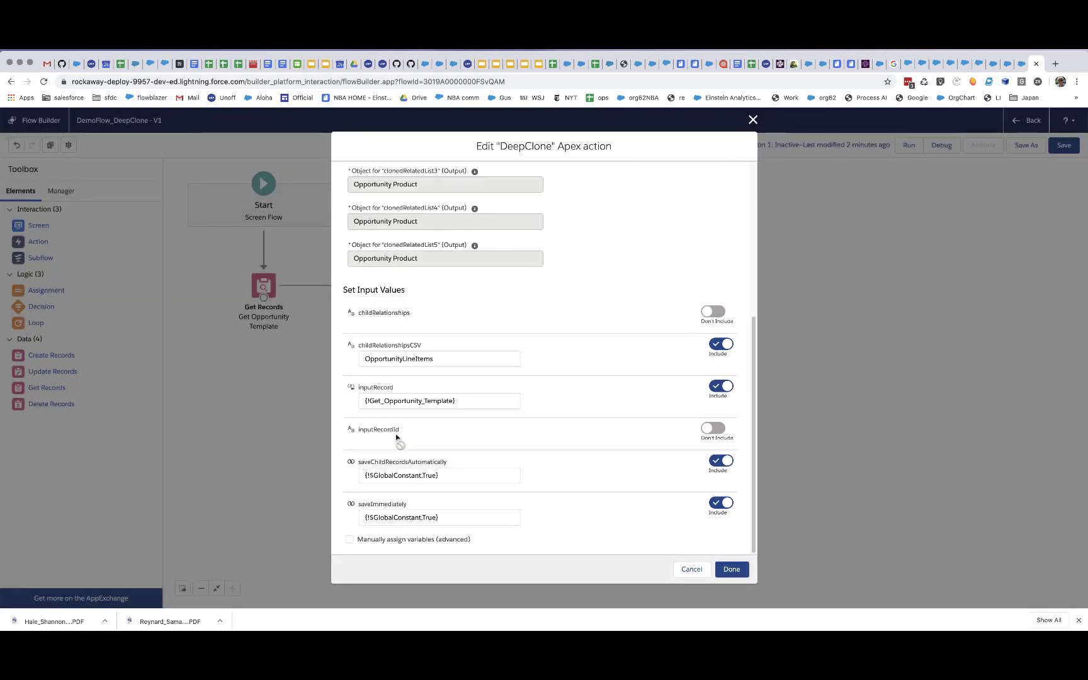
pyautogui.click(426, 476)
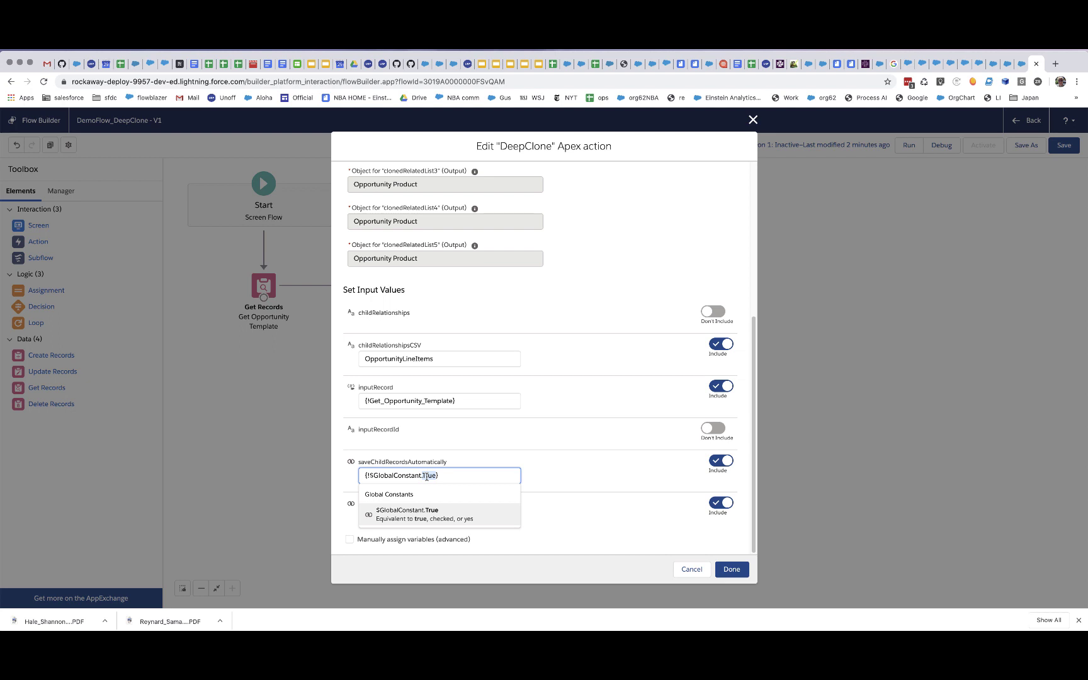
pyautogui.write('False')
pyautogui.click(732, 569)
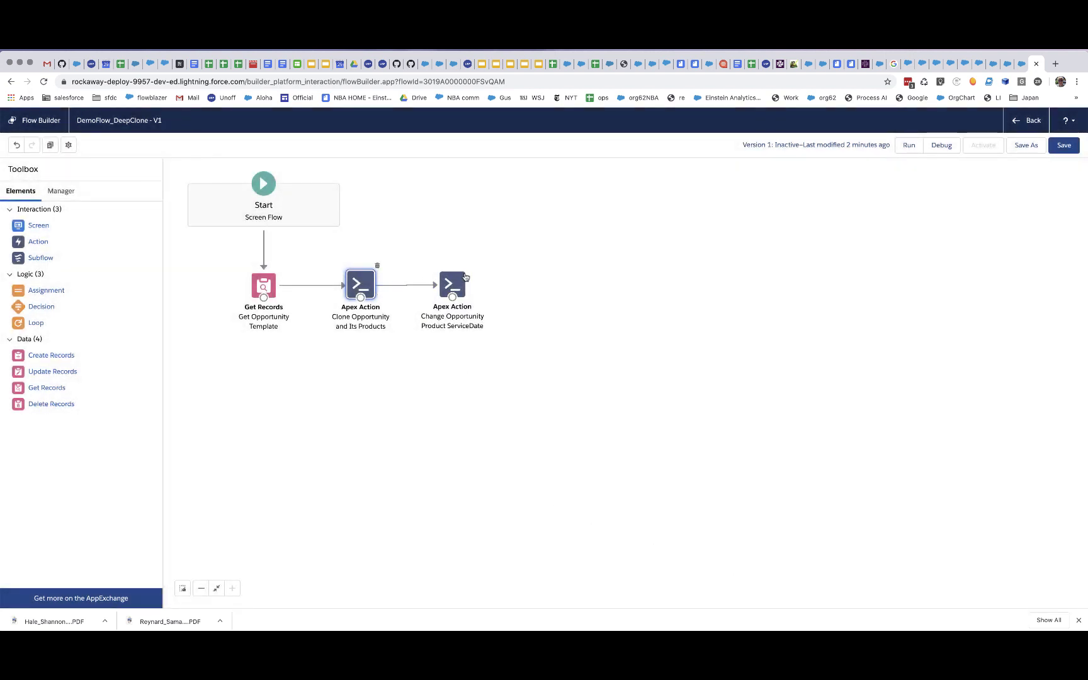
# Append , "TotalPrice" : "" after the ServiceDate pair in the MapCollection keyValuePairs
pyautogui.doubleClick(455, 281)
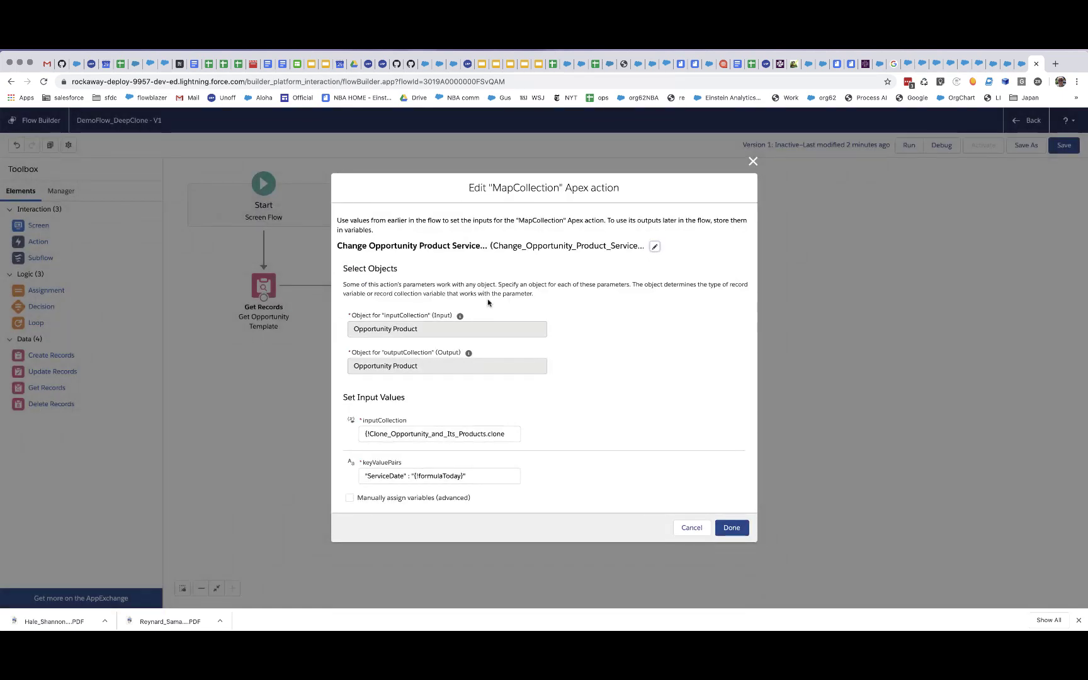
pyautogui.click(488, 475)
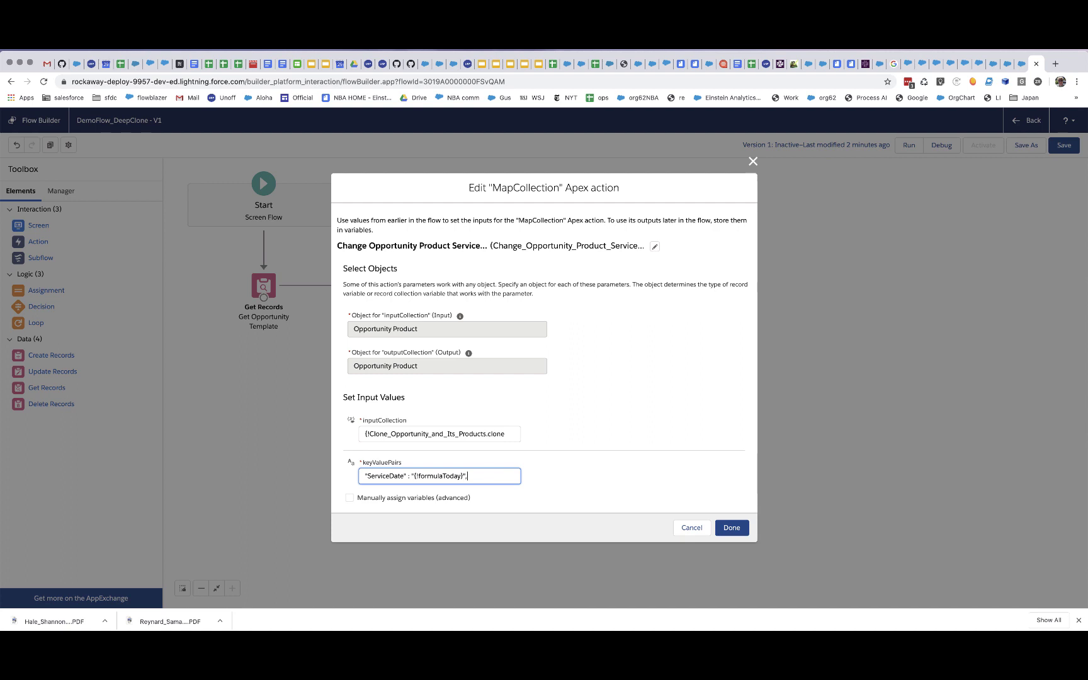
pyautogui.write(', "TotalPrice" : ""')
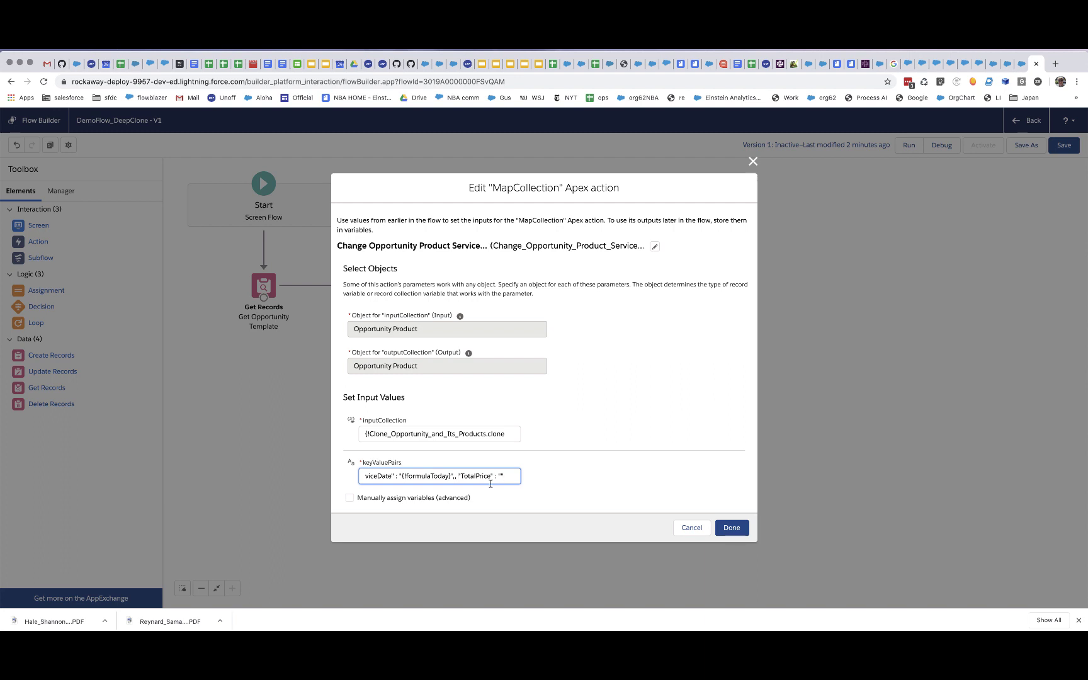
pyautogui.press('BackSpace')
pyautogui.click(723, 529)
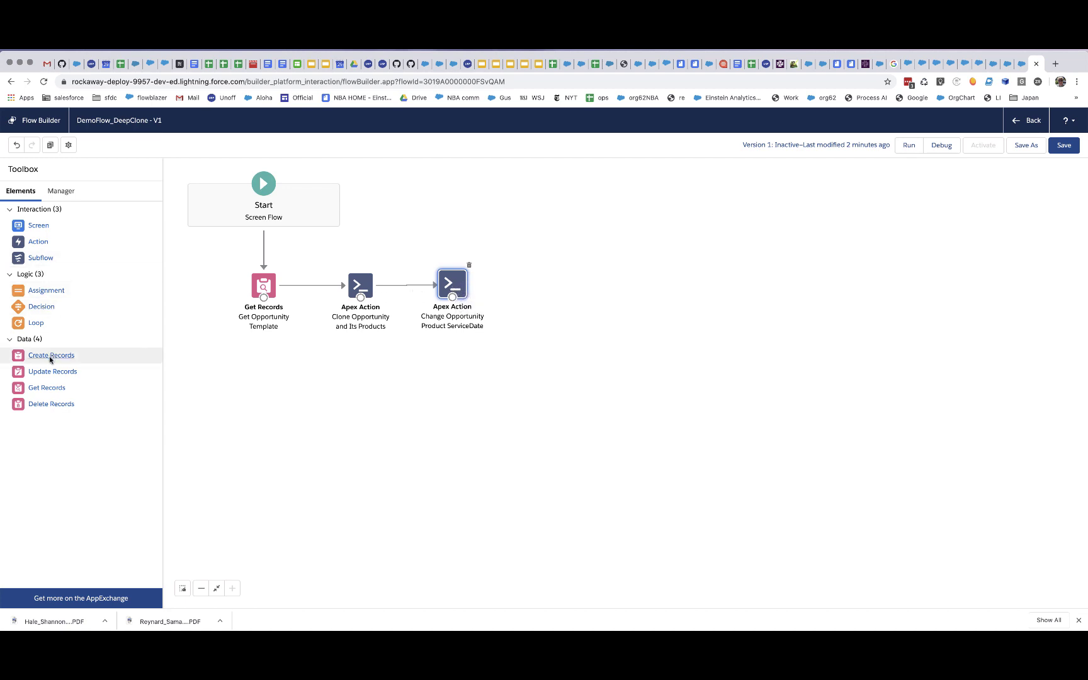
# Add Create Cloned Opportunity Products creating multiple records from the ServiceDate outputCollection, and connect it
pyautogui.moveTo(50, 358); pyautogui.dragTo(520, 272)
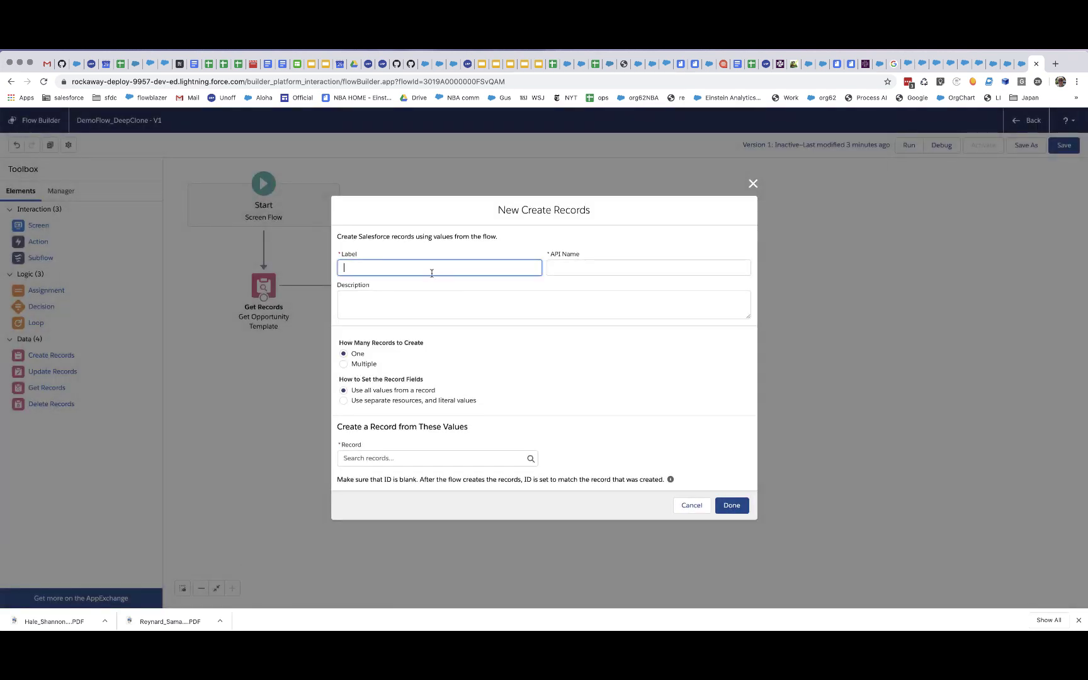
pyautogui.write('Create Cloned Opportunity Products')
pyautogui.press('Tab')
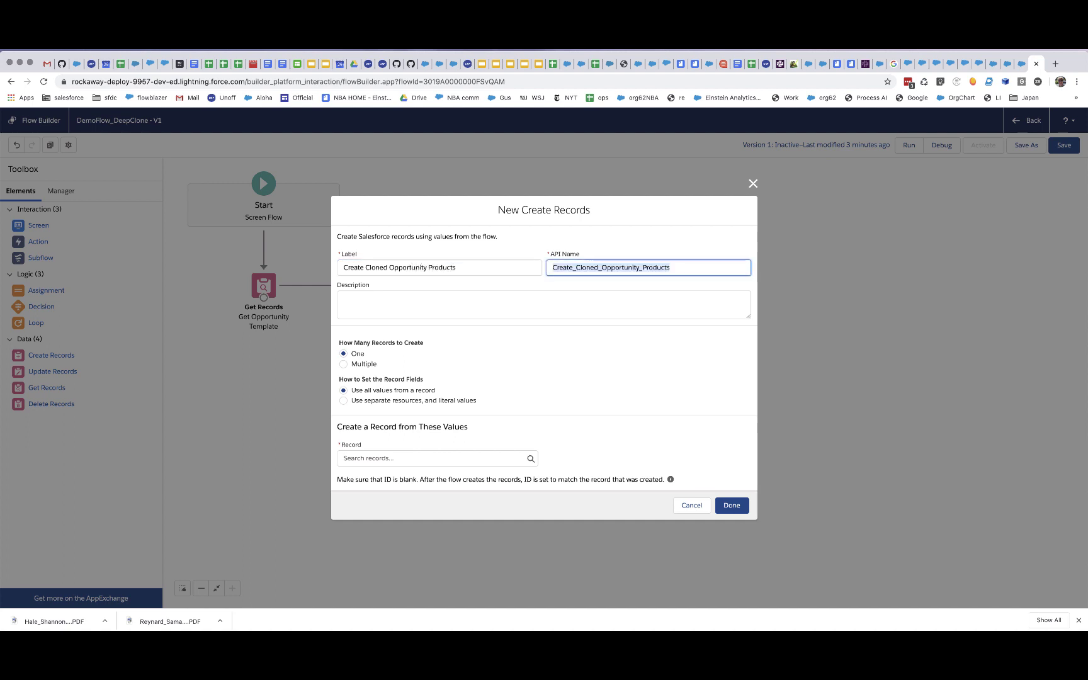
pyautogui.click(343, 364)
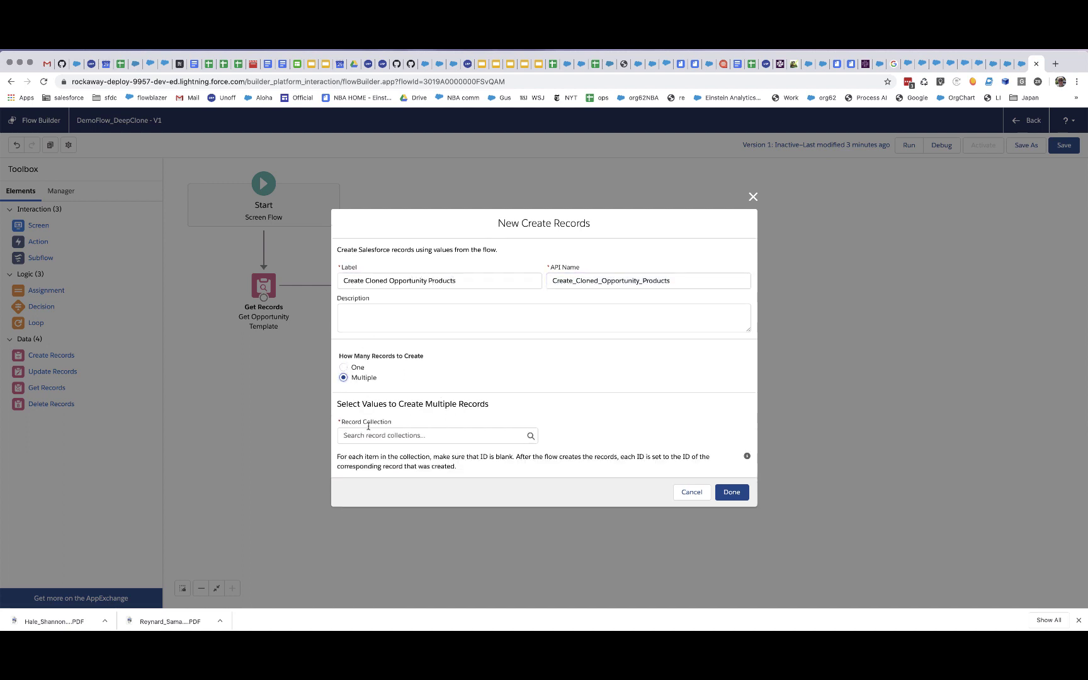
pyautogui.click(441, 435)
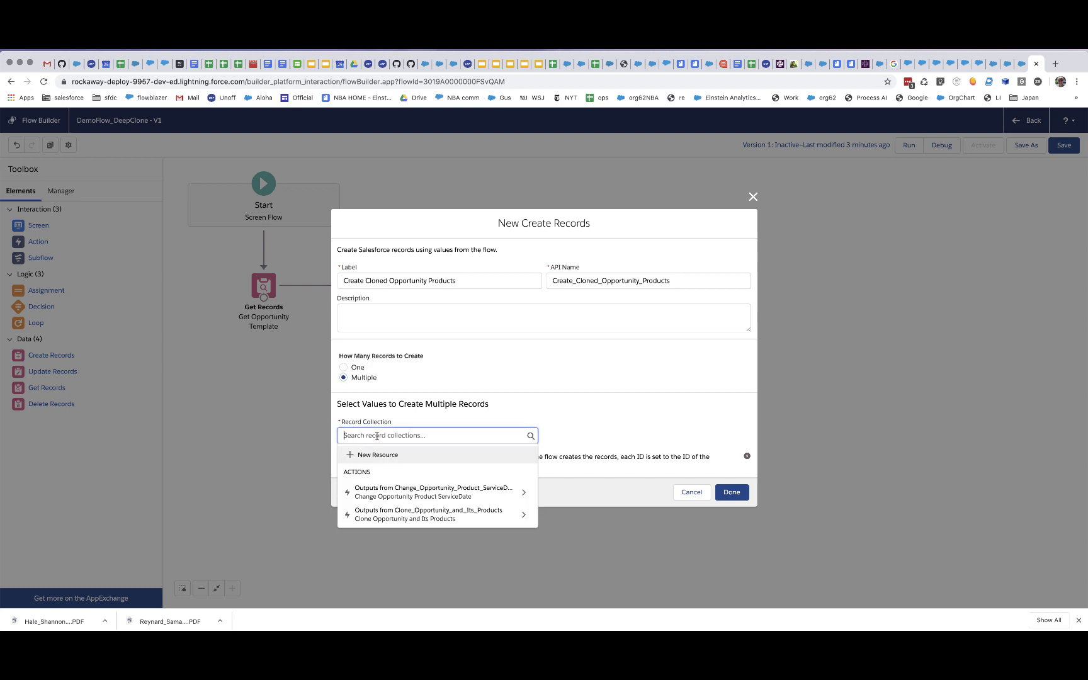
pyautogui.click(395, 488)
pyautogui.click(413, 465)
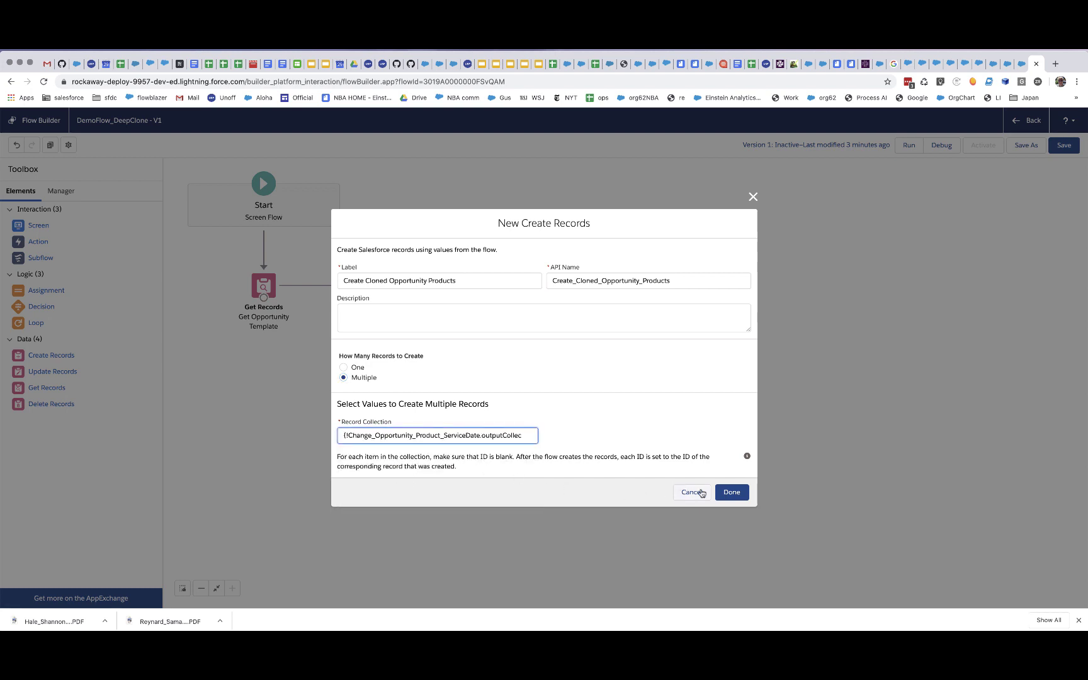
pyautogui.click(732, 492)
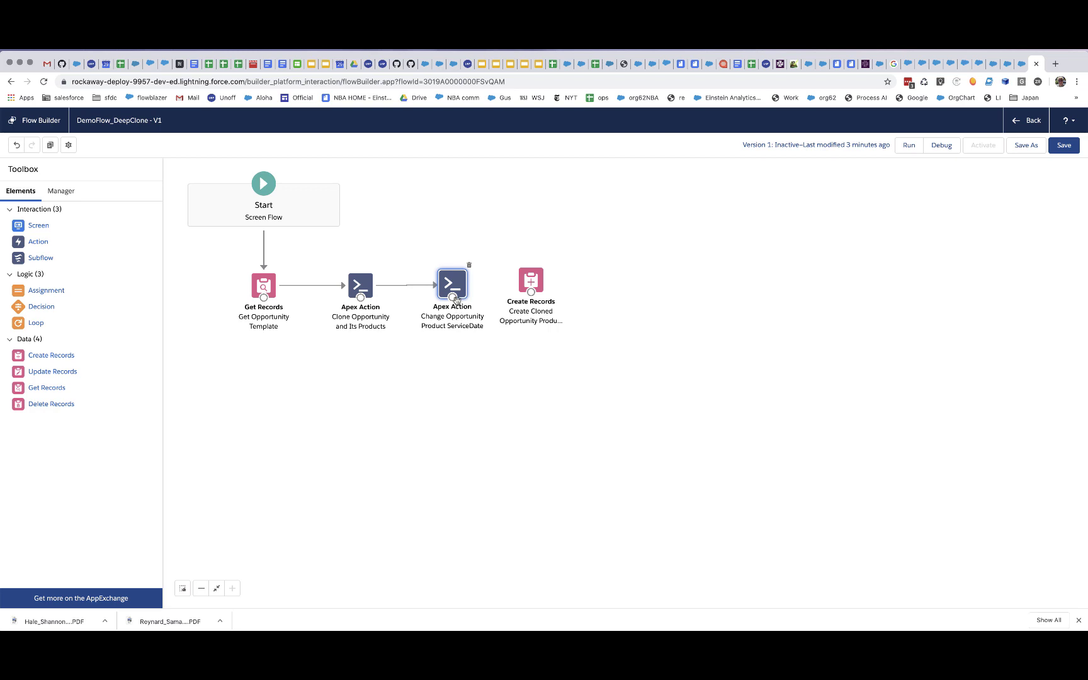
pyautogui.moveTo(456, 300); pyautogui.dragTo(541, 291)
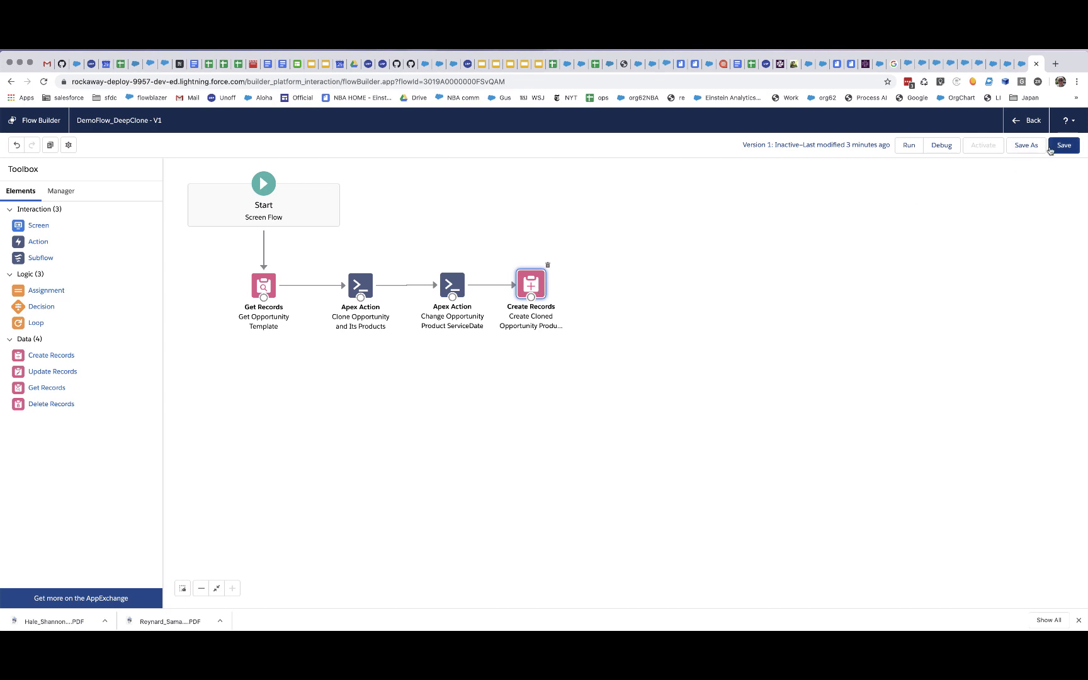
# Save the flow, run it in debug mode, and review the product values it will create
pyautogui.click(1050, 149)
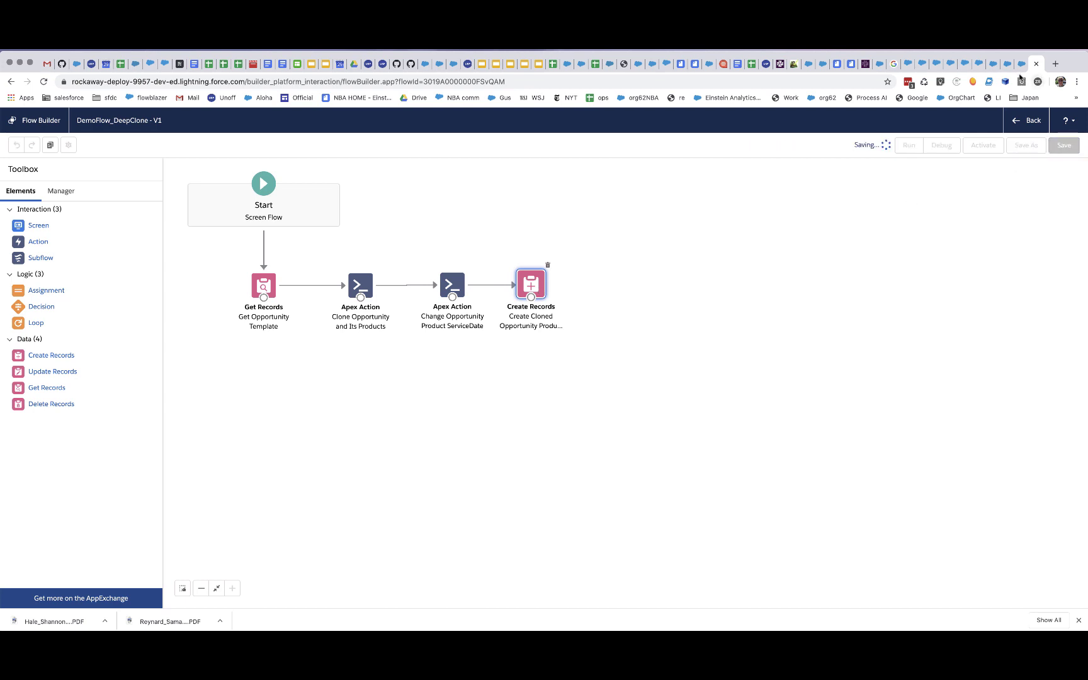
pyautogui.click(943, 145)
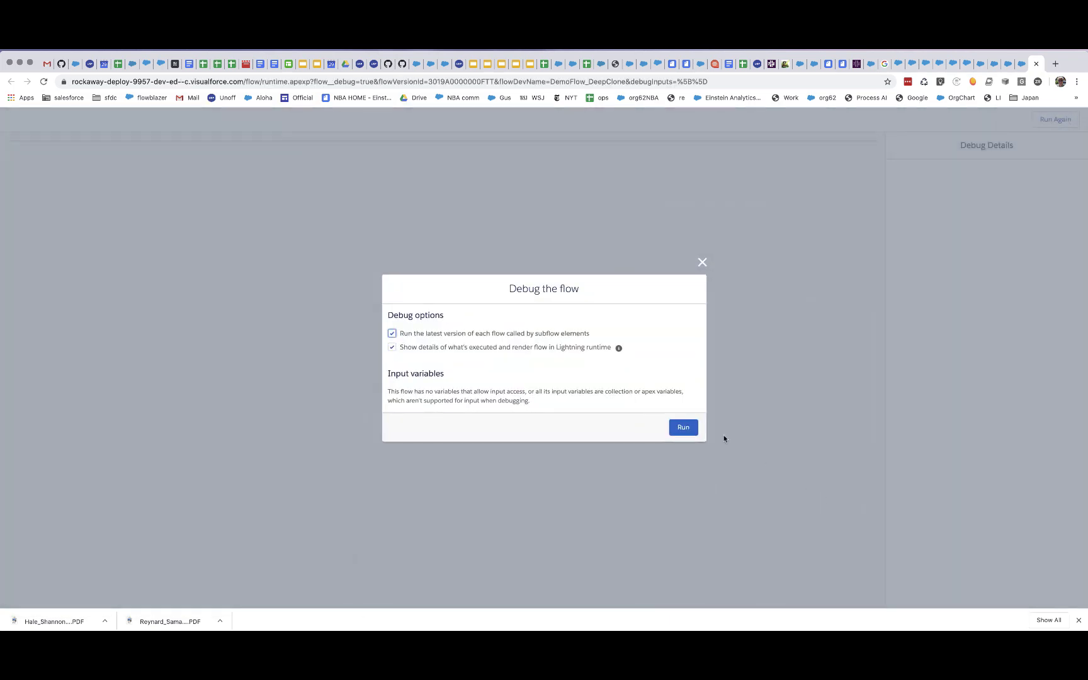
pyautogui.click(685, 428)
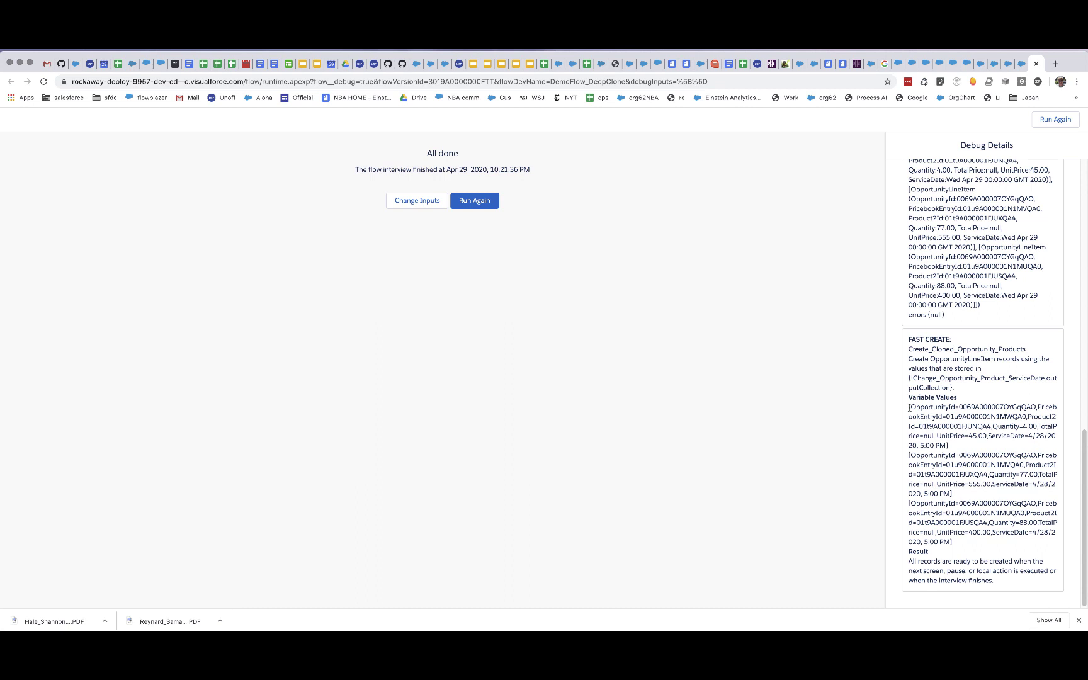
pyautogui.moveTo(909, 408); pyautogui.dragTo(977, 550)
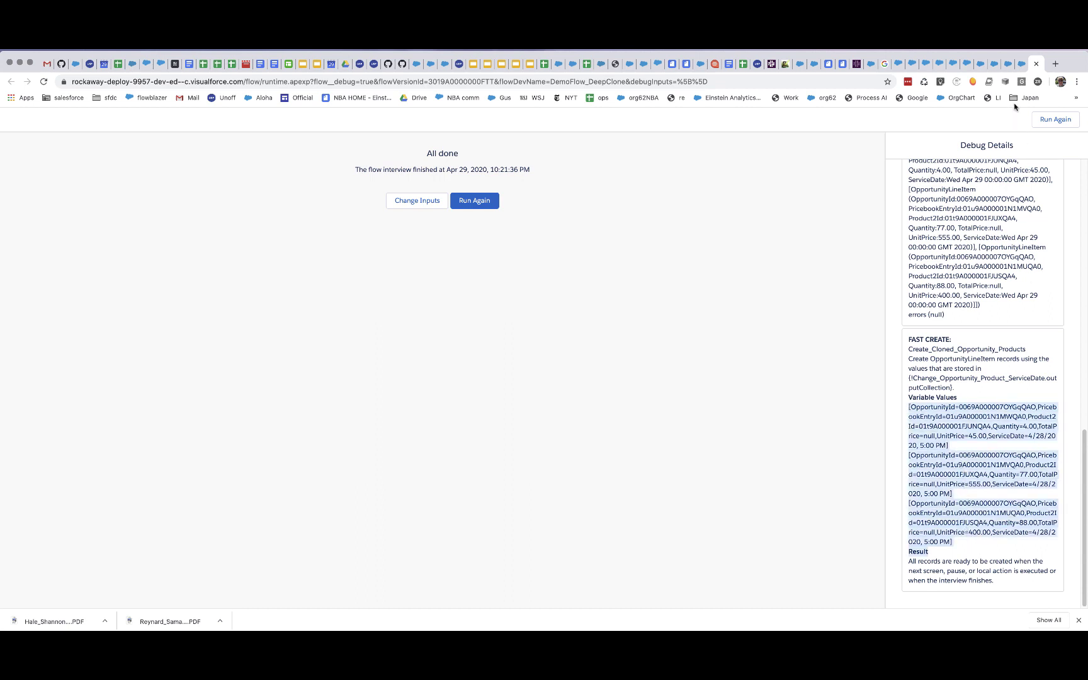
pyautogui.click(993, 65)
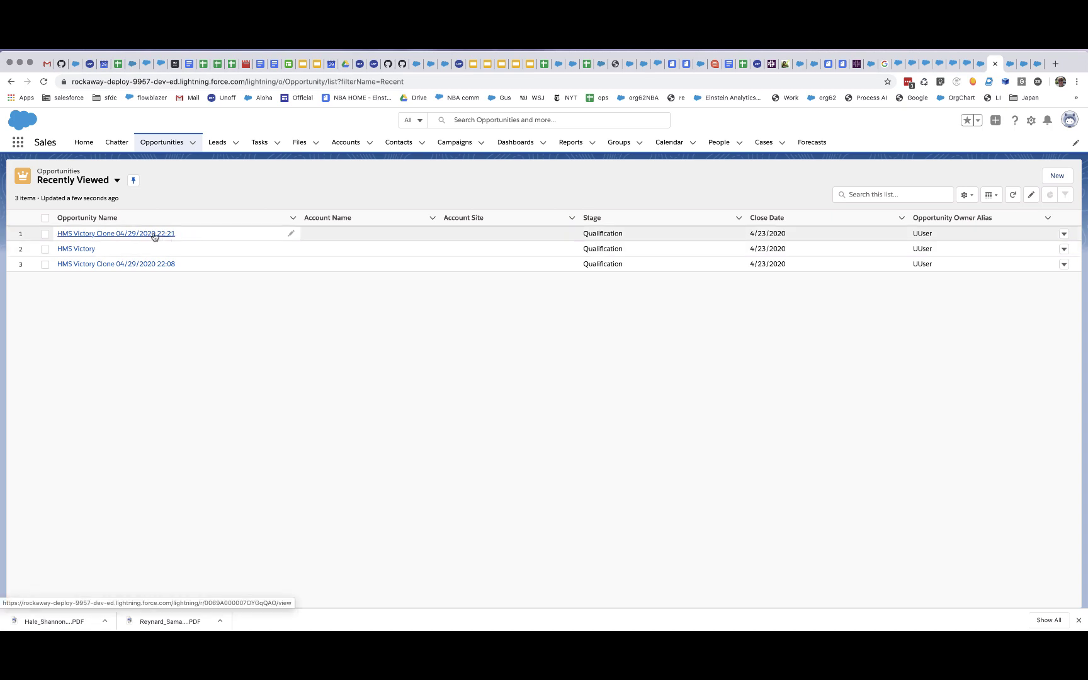
# Open the HMS Victory Clone 04/29/2020 22:21 record and check the Grog product's 4/29/2020 date
pyautogui.click(165, 235)
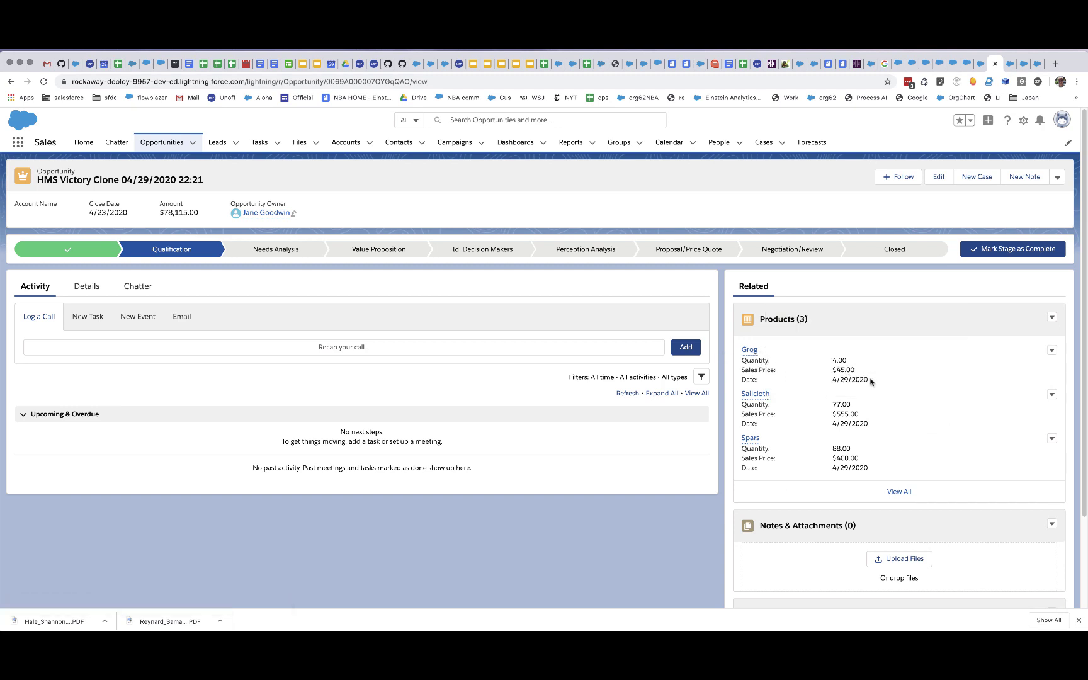
pyautogui.moveTo(872, 382); pyautogui.dragTo(833, 380)
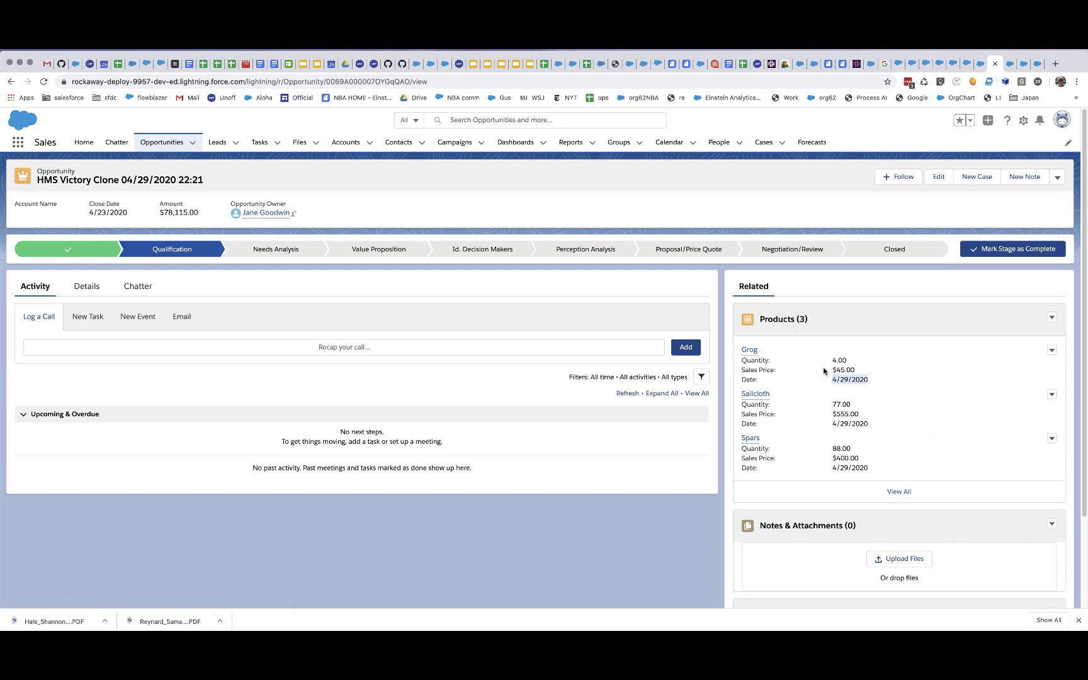